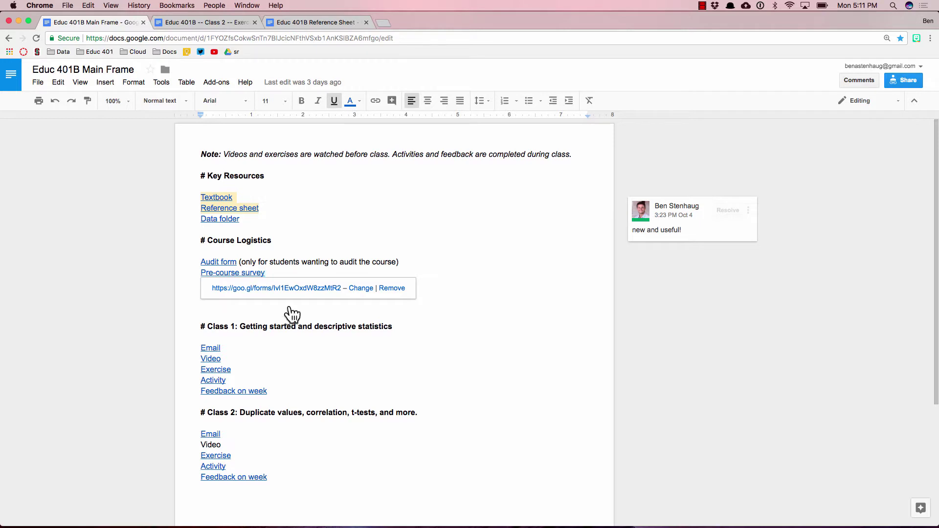
Look over the class list in the main course document and the instructions in the Class 2 Exercise document
click(289, 315)
scroll(254, 335, down, 3)
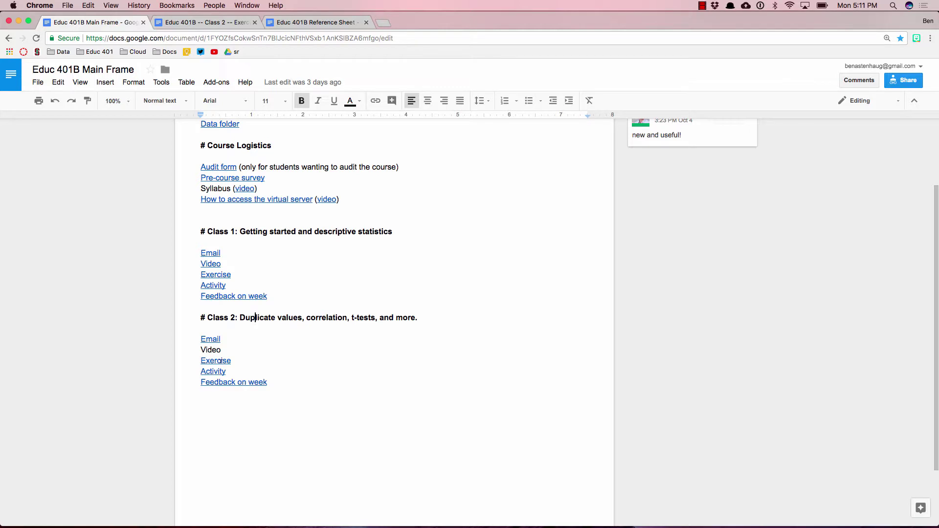
click(219, 360)
click(209, 22)
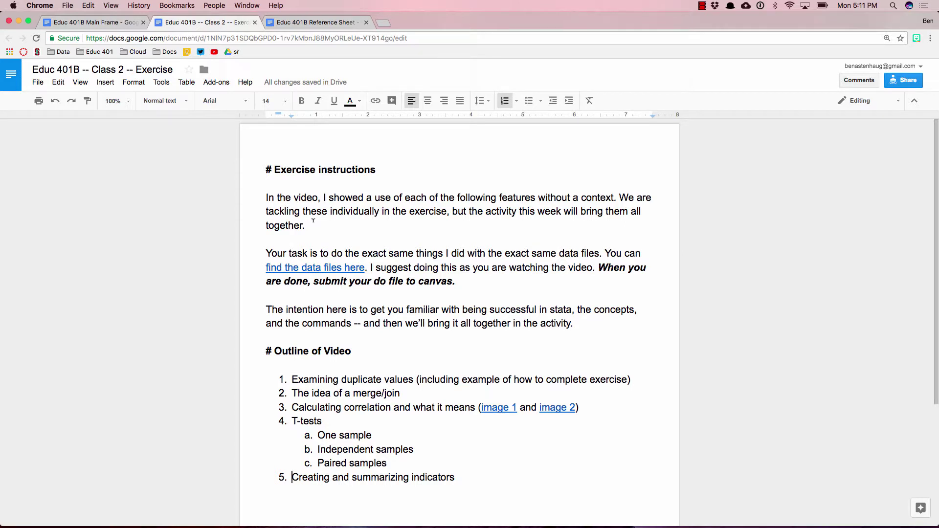
scroll(341, 382, down, 1)
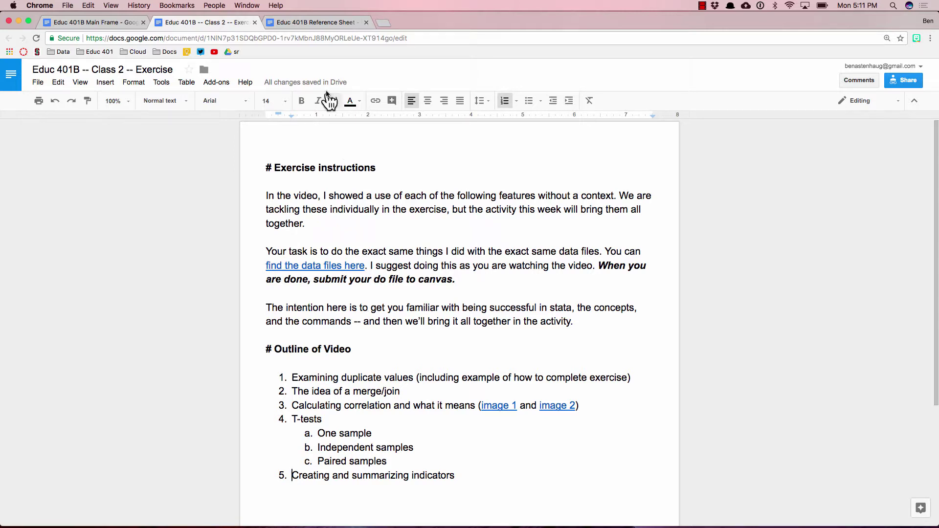
Read through the Class 2 and Class 1 command sections of the Educ 401B Reference Sheet
click(318, 23)
scroll(340, 259, down, 10)
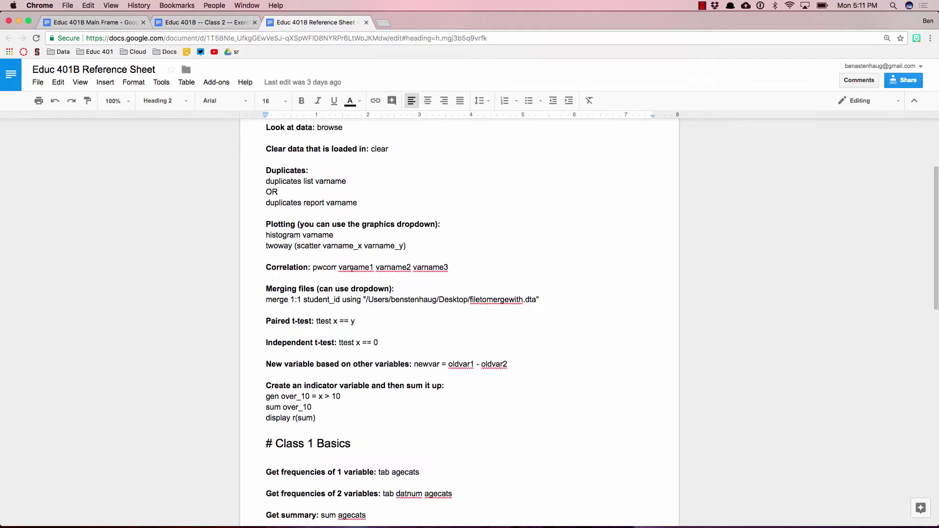
scroll(307, 243, down, 3)
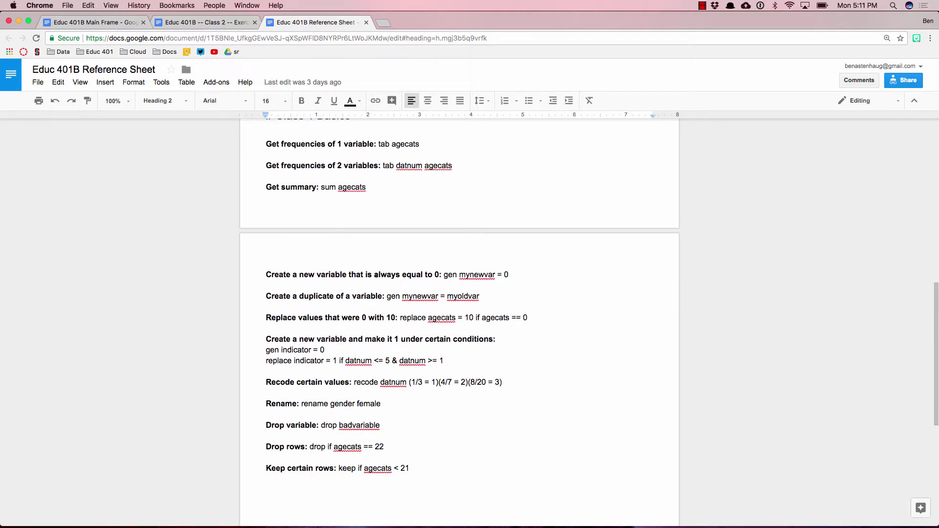
scroll(432, 187, down, 1)
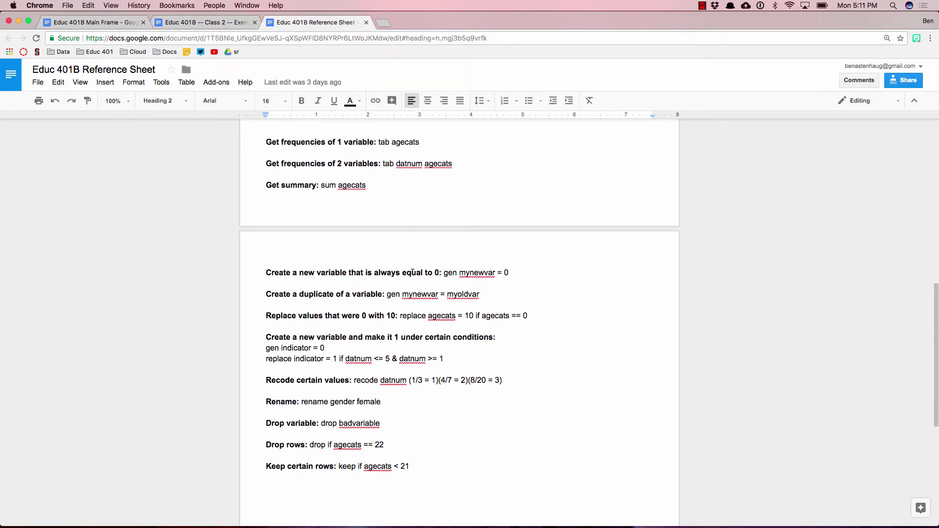
scroll(434, 328, up, 7)
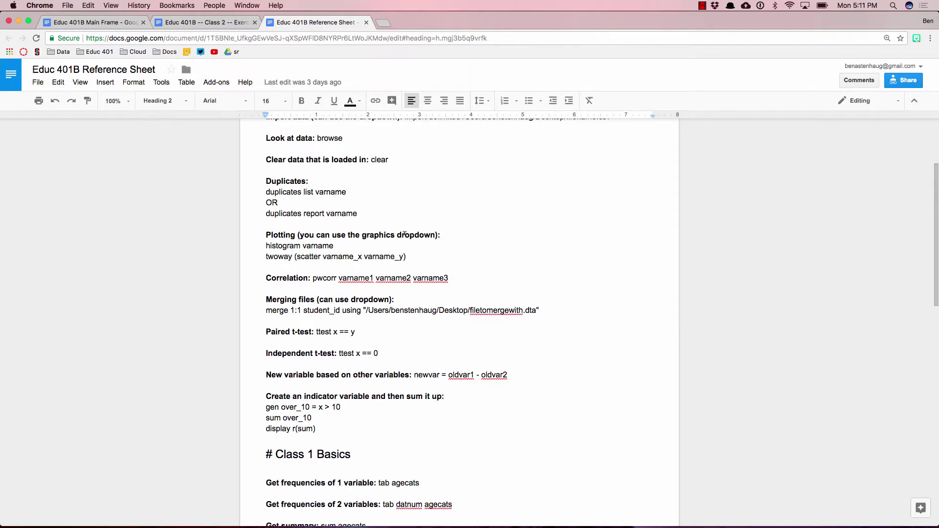
scroll(411, 233, up, 2)
scroll(312, 181, down, 1)
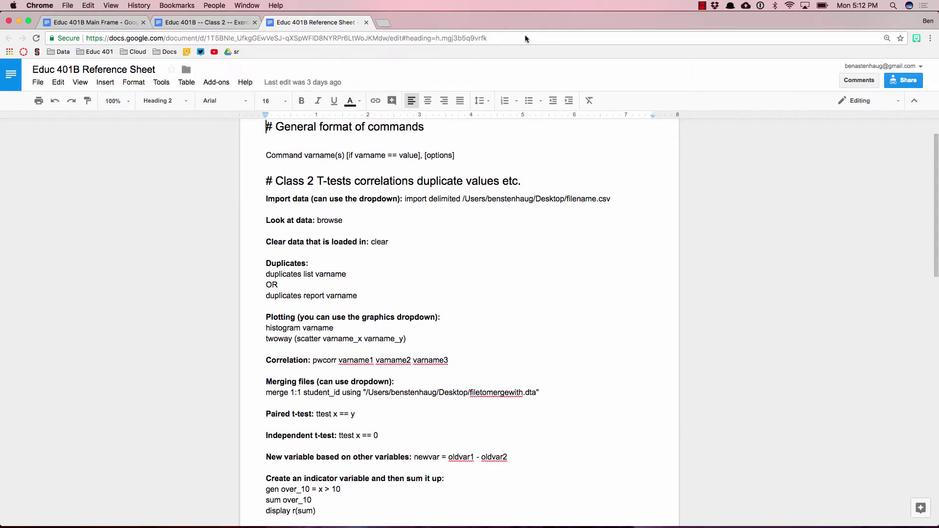
Switch to Stata, open a new do-file and arrange its window side by side with the results window
key(super+h)
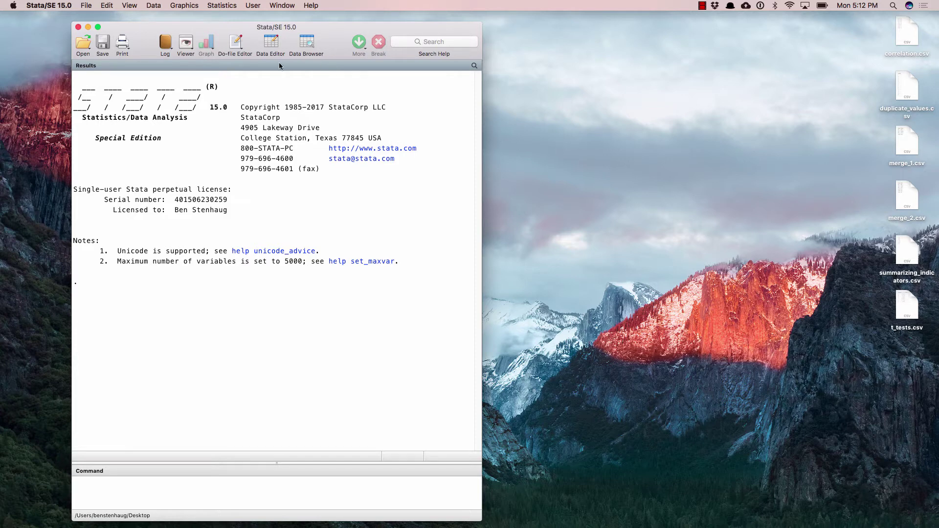
click(237, 46)
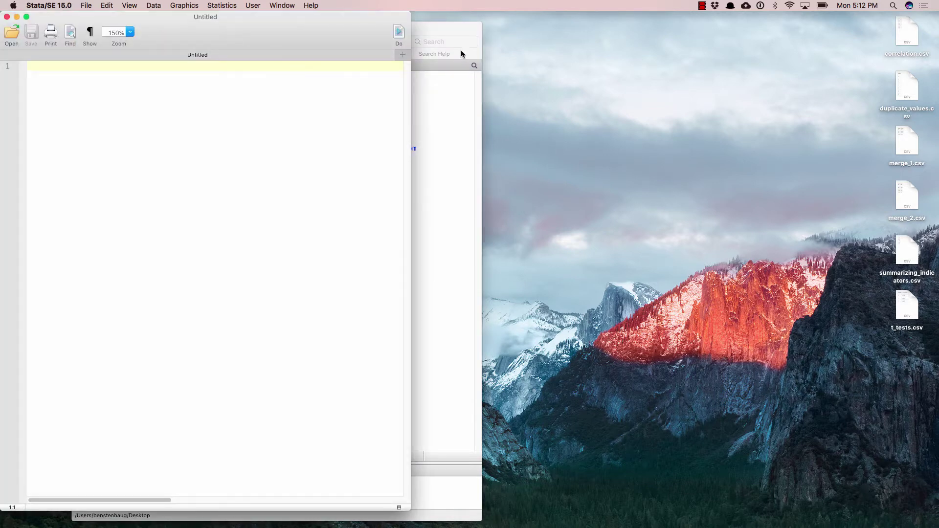
drag(449, 30, 494, 38)
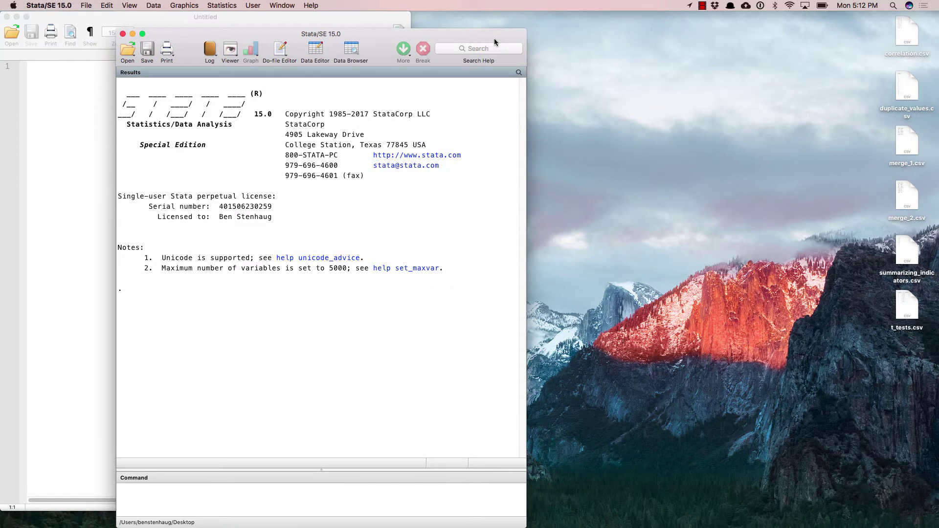
key(ctrl+alt+Right)
drag(550, 32, 503, 34)
click(174, 93)
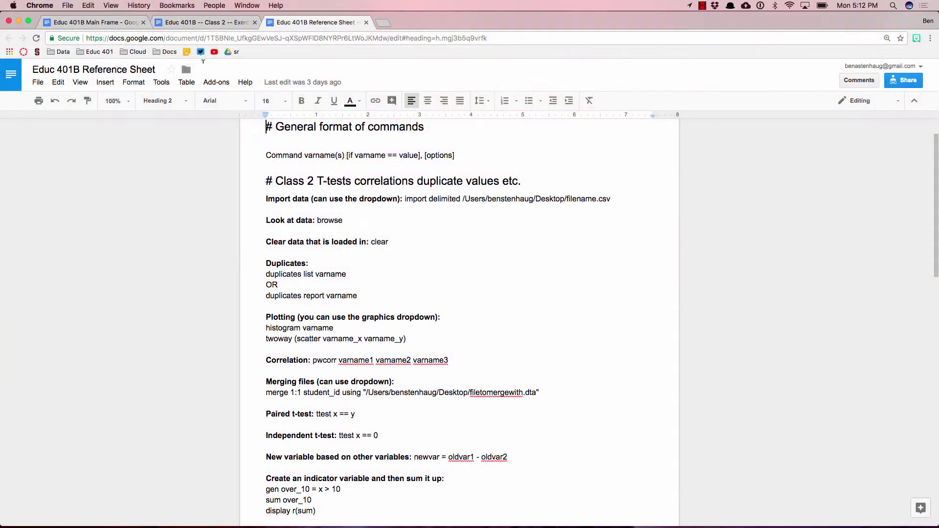
Switch to Chrome and review the video outline in the Class 2 Exercise document
click(174, 22)
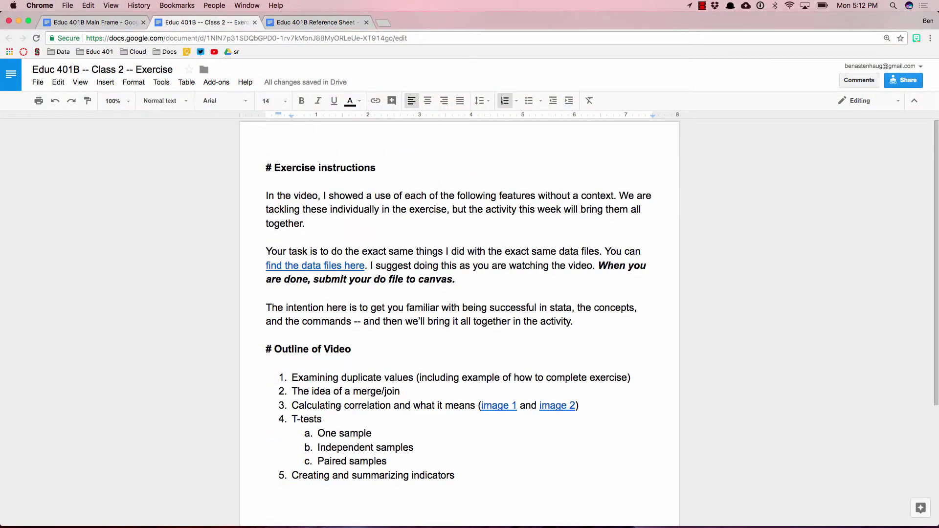
scroll(351, 400, down, 1)
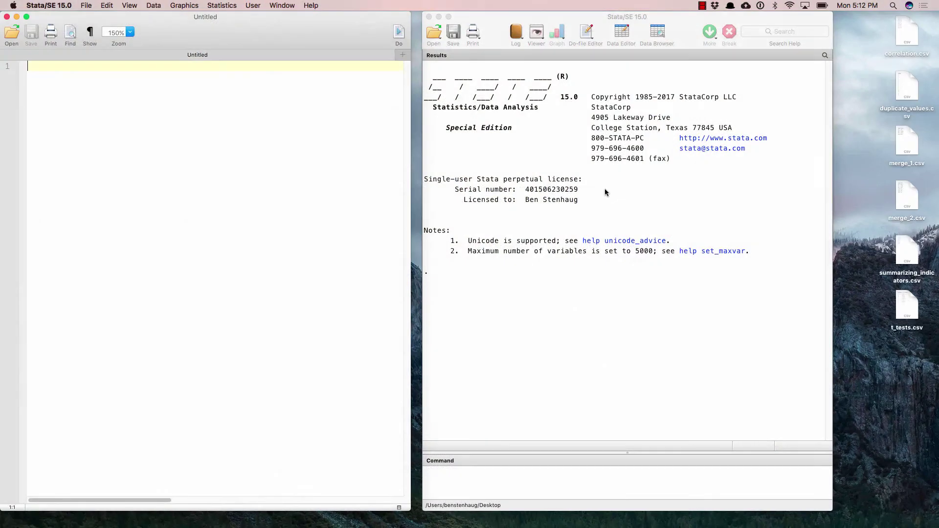
Return to Stata and change the working directory to the Desktop folder
click(91, 6)
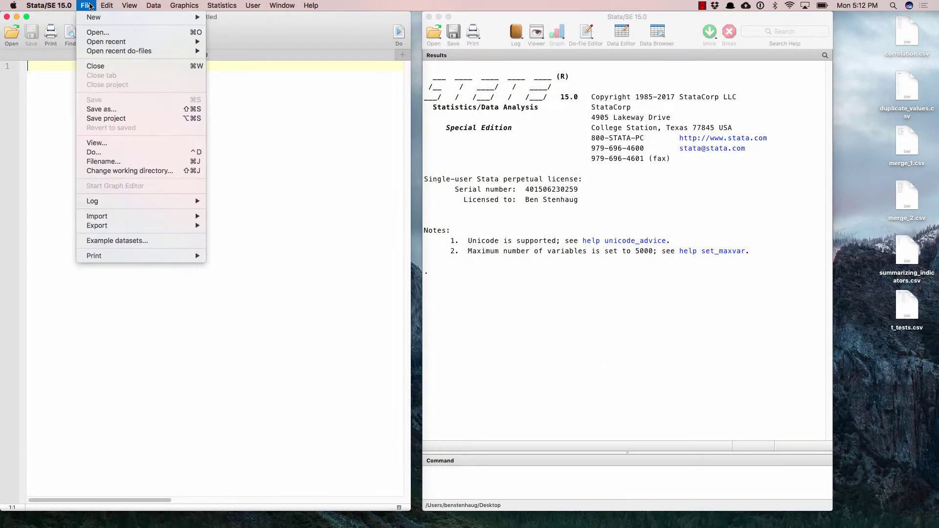
click(153, 175)
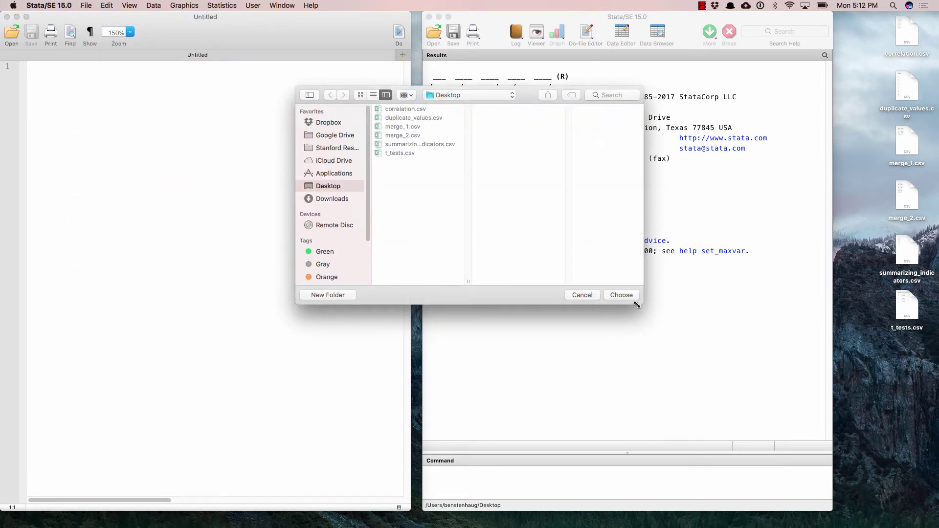
click(622, 295)
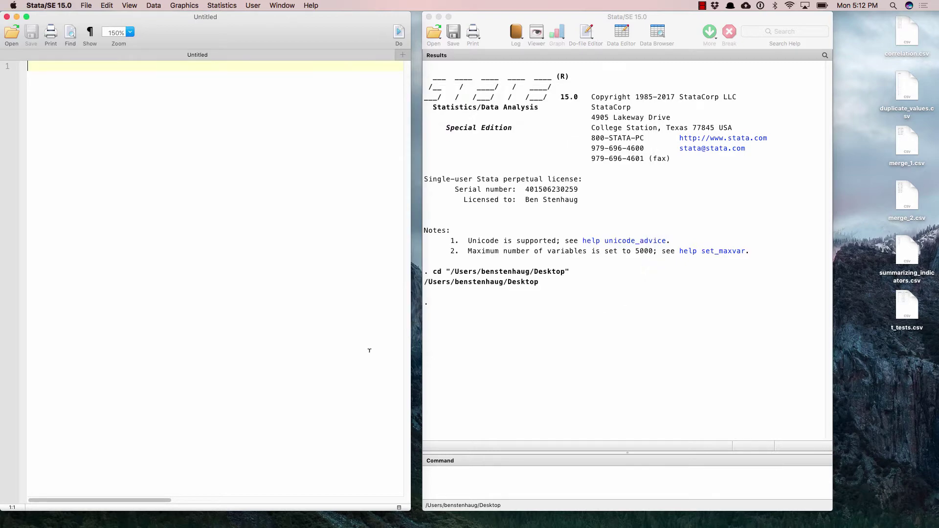
click(91, 7)
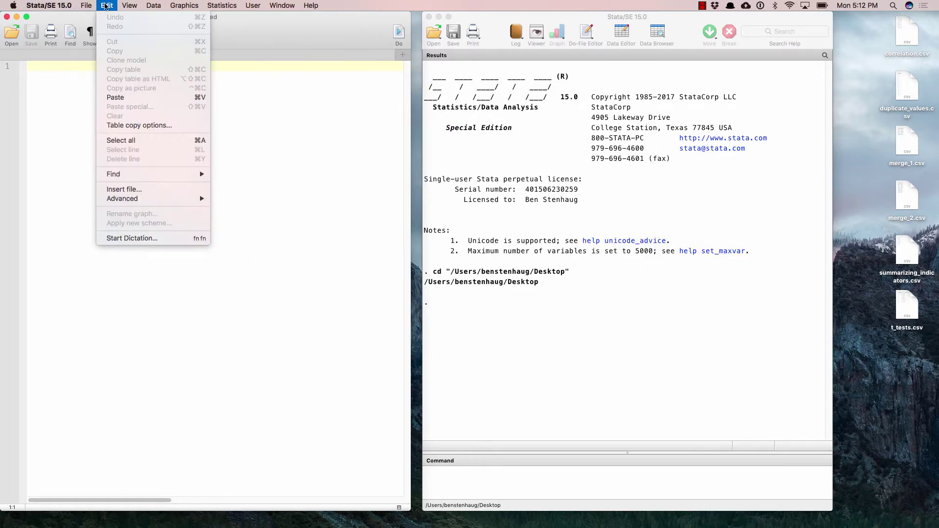
mouse_move(283, 6)
mouse_move(86, 5)
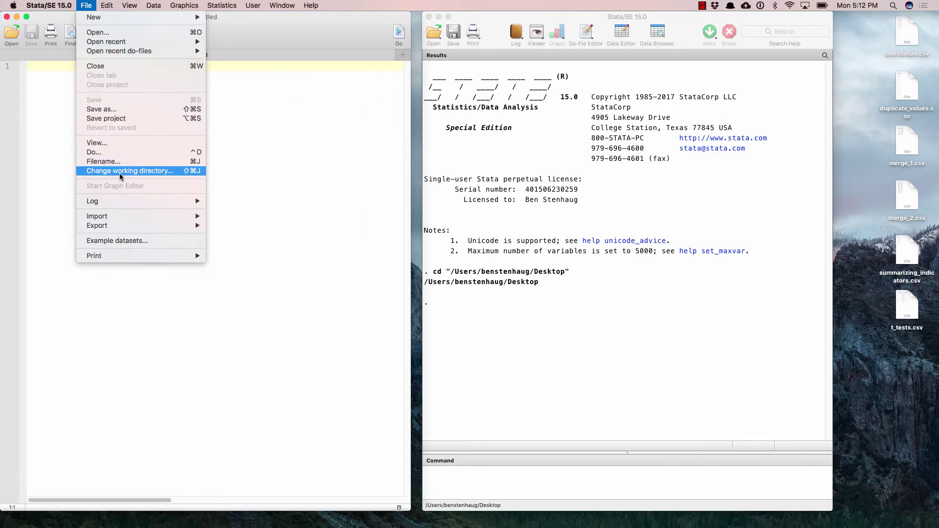
click(545, 300)
Copy the executed cd command from the results into the do-file and add the comment "* change working directory" above it
drag(573, 271, 434, 272)
key(super+c)
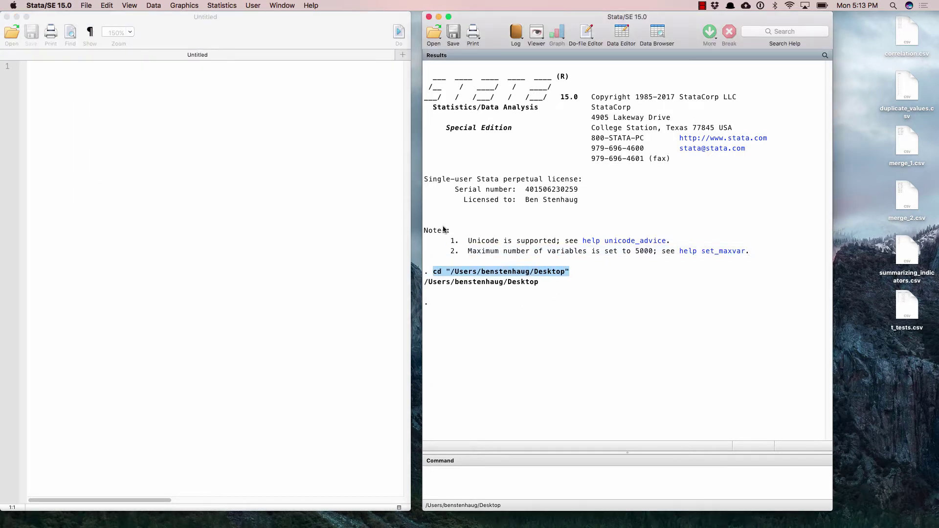
click(154, 83)
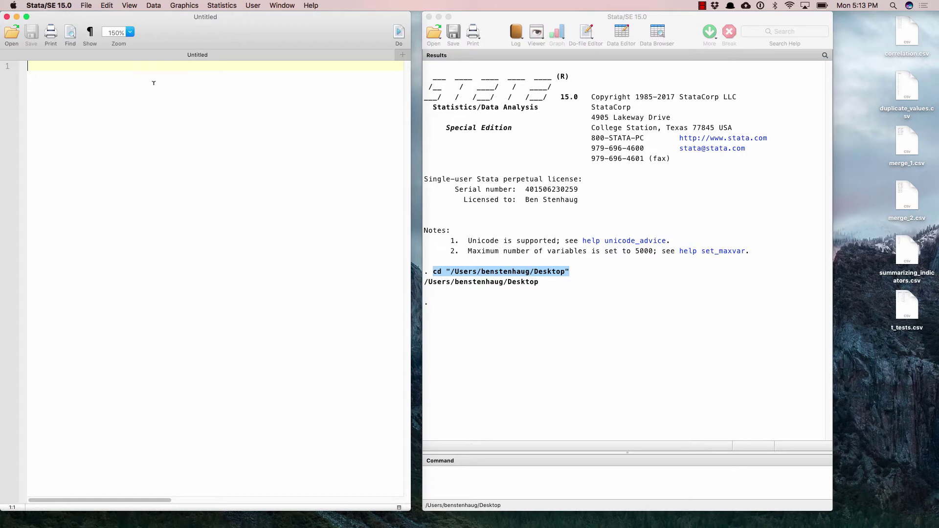
key(super+v)
text(* chan)
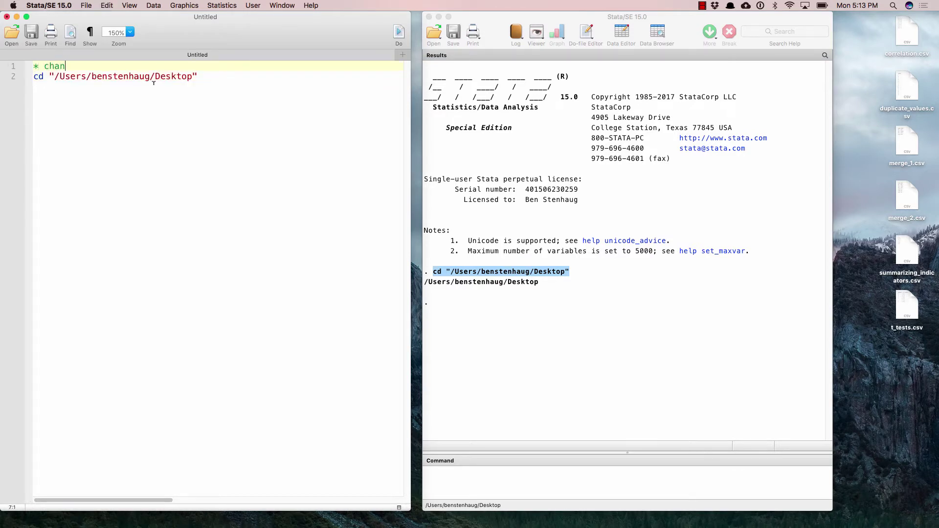
text(ge working directory)
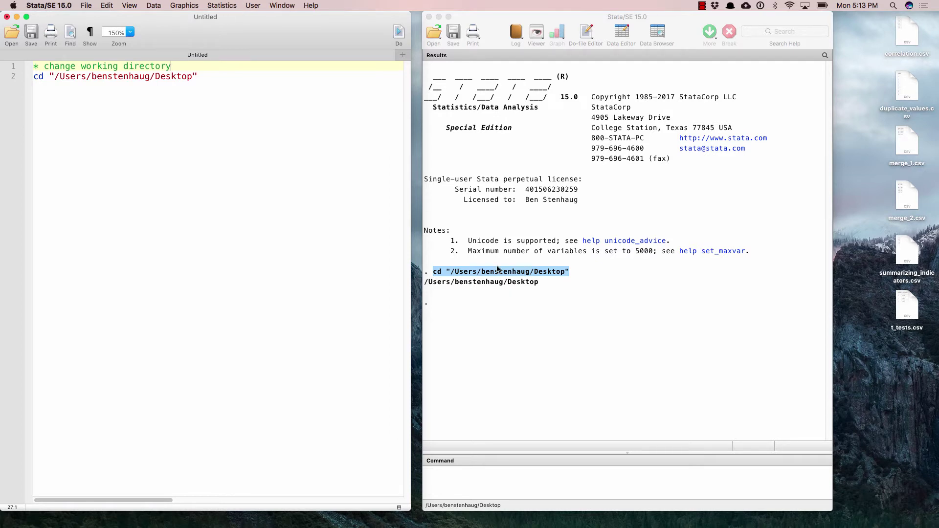
click(65, 72)
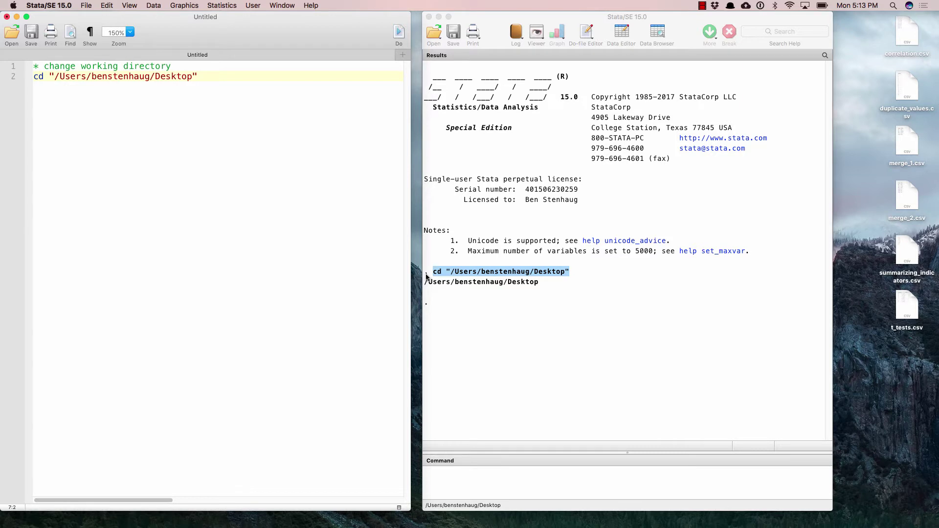
click(442, 285)
drag(428, 284, 542, 285)
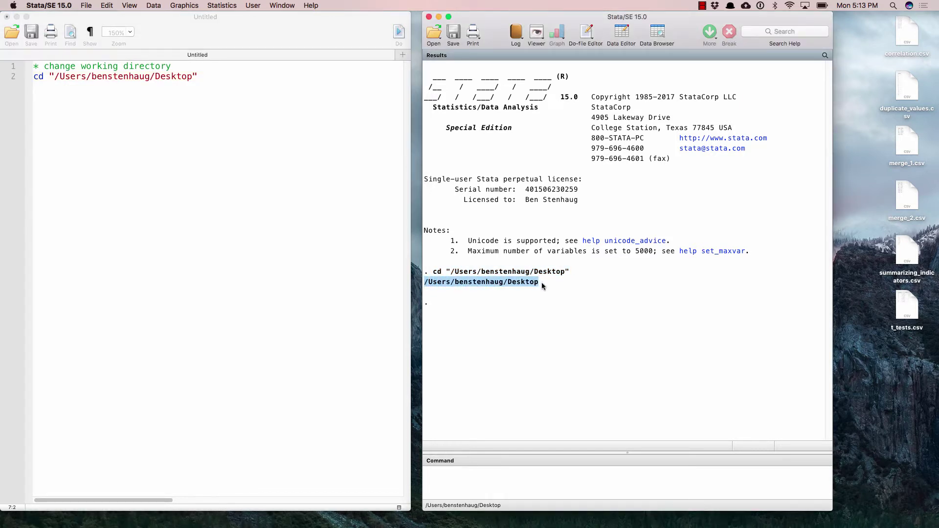
click(517, 281)
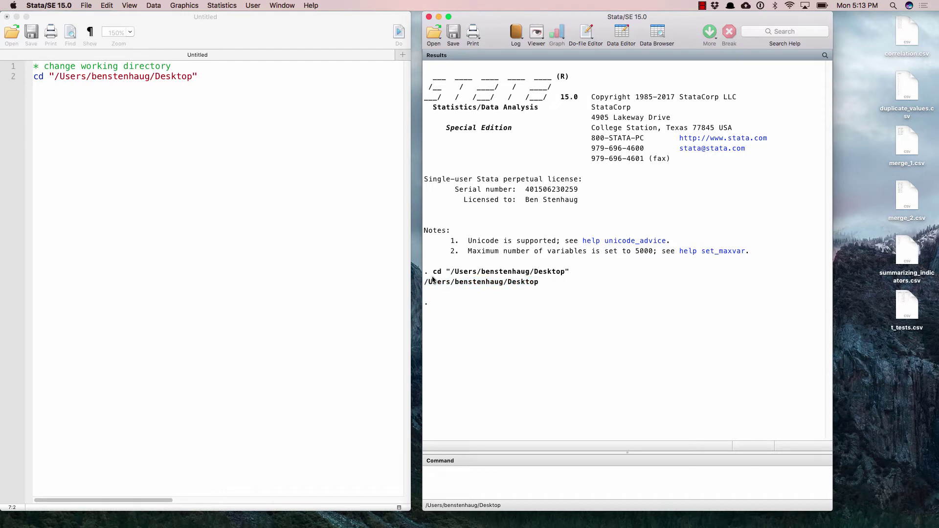
Run only the cd line of the do-file
drag(207, 80, 22, 82)
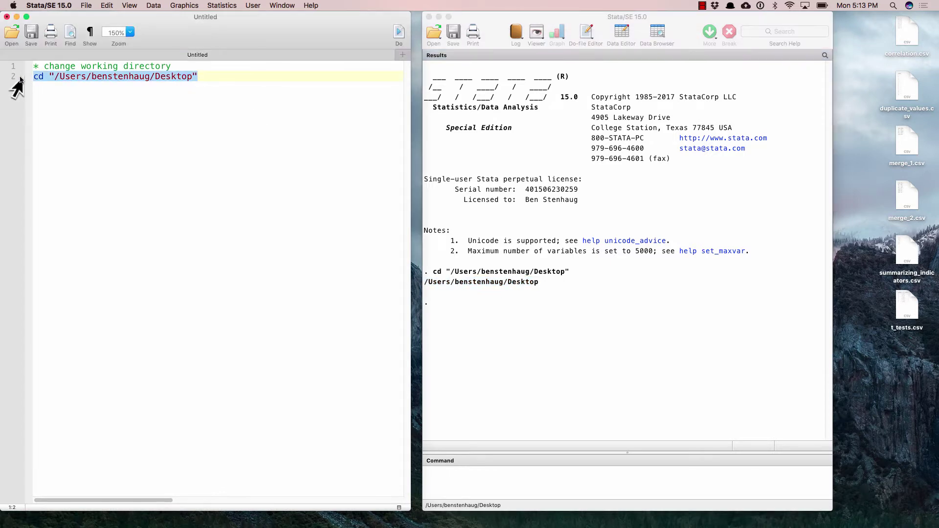
key(super+shift+d)
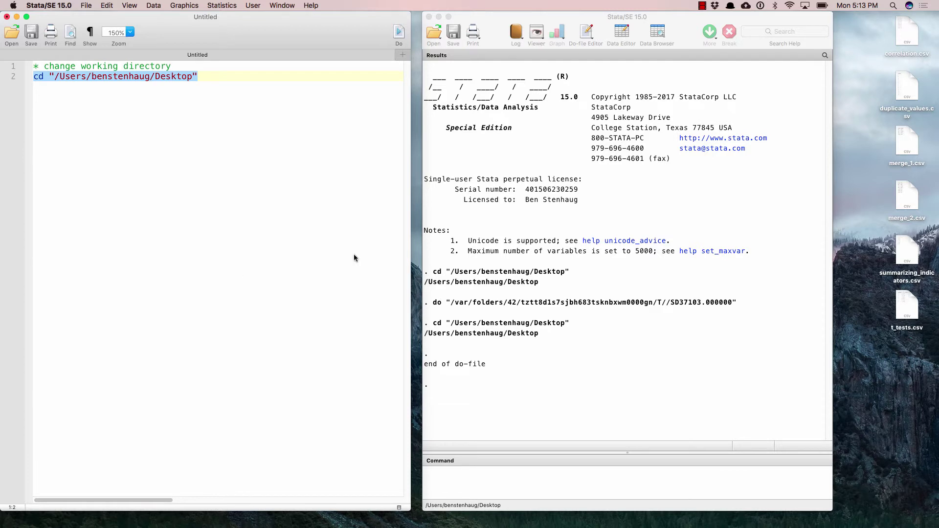
Add the comment "* import duplicate files" after a blank line below the cd command and run that comment line
click(235, 85)
key(Return)
key(Return)
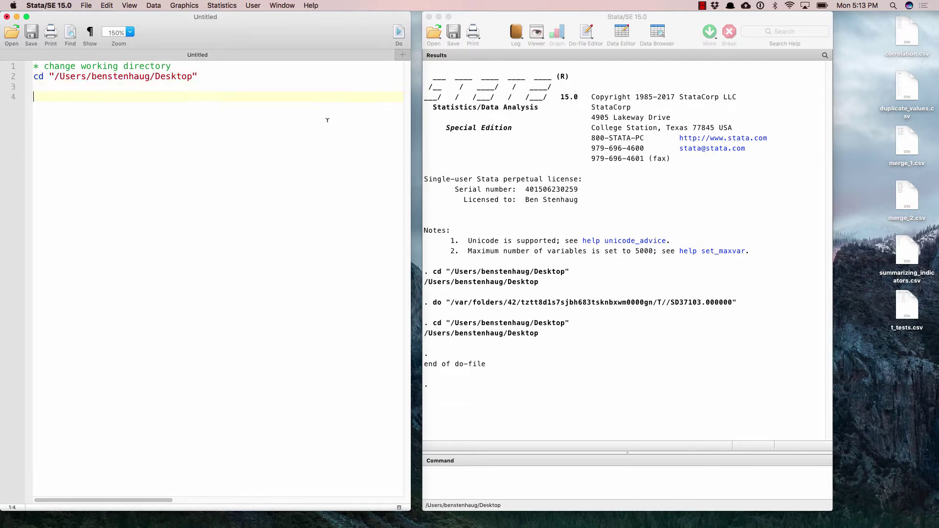
text(* import duplicate fil;)
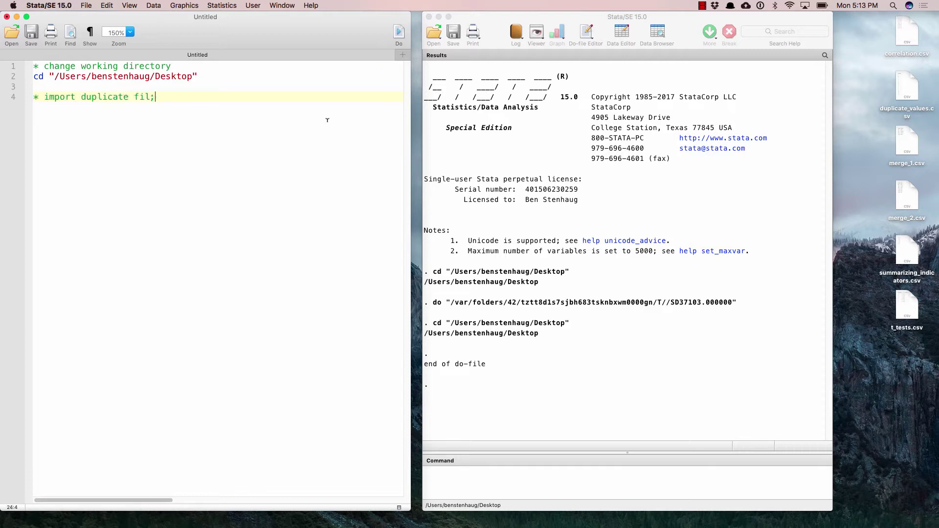
key(BackSpace)
text(es)
click(4, 100)
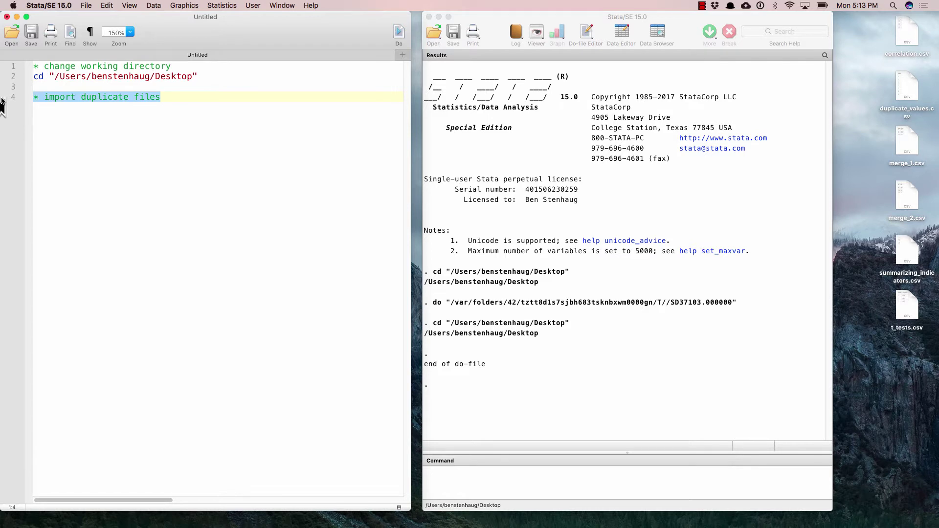
key(super+shift+d)
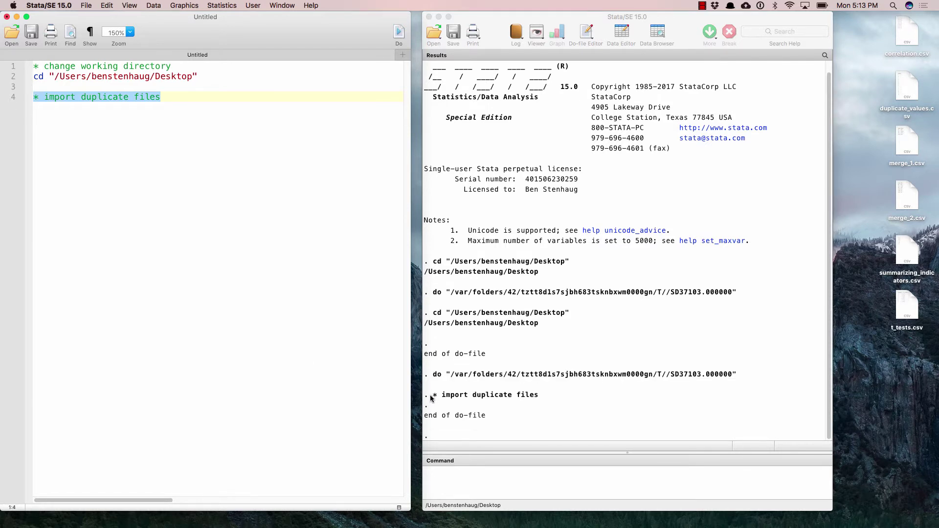
Add an empty line below the import comment in the do-file and open the import dialog for delimited text data
click(275, 157)
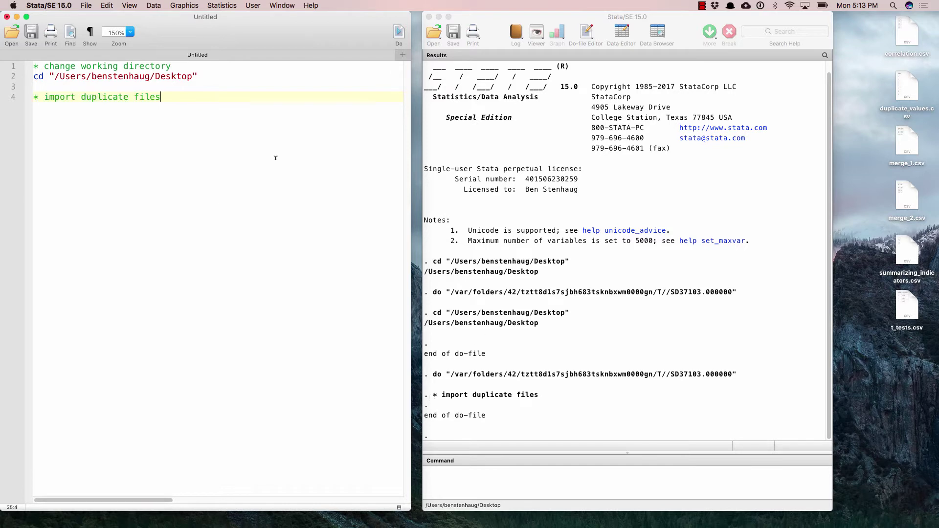
key(Return)
click(87, 6)
mouse_move(154, 217)
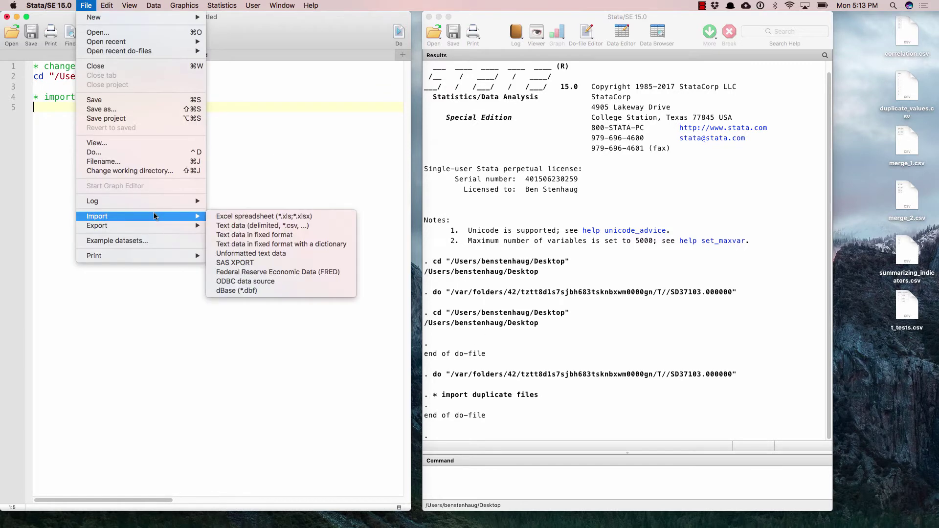
click(251, 227)
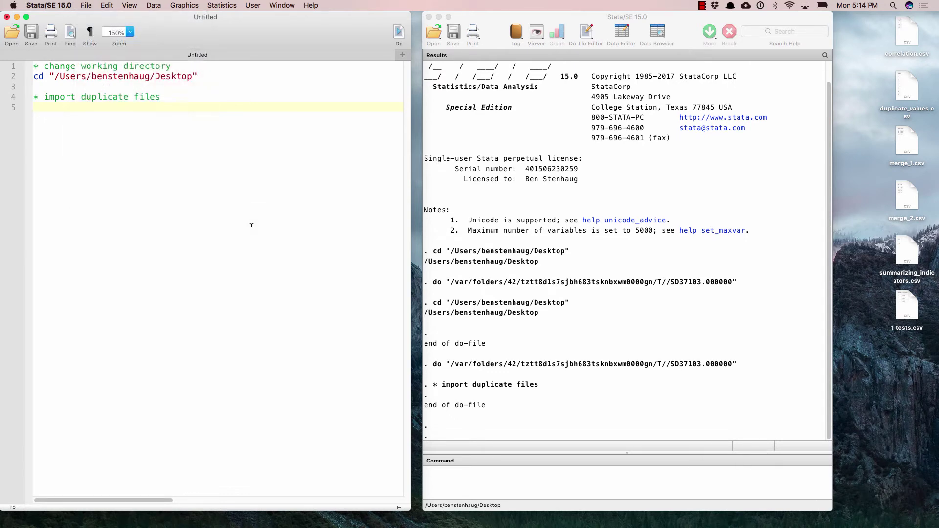
click(86, 5)
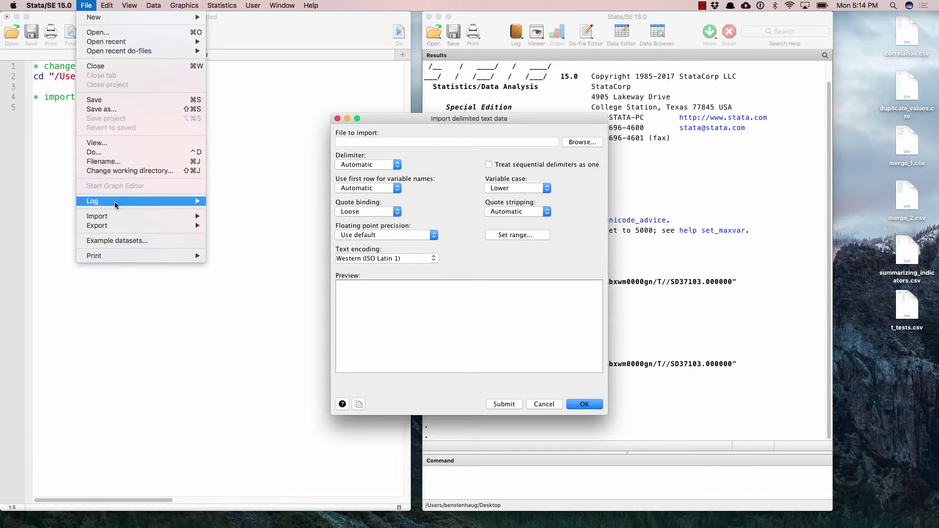
mouse_move(119, 219)
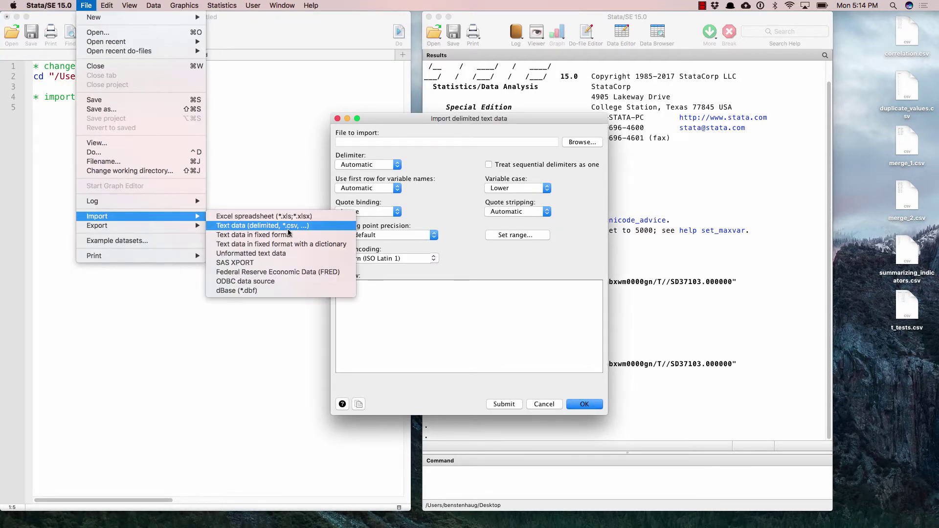
click(919, 94)
click(91, 5)
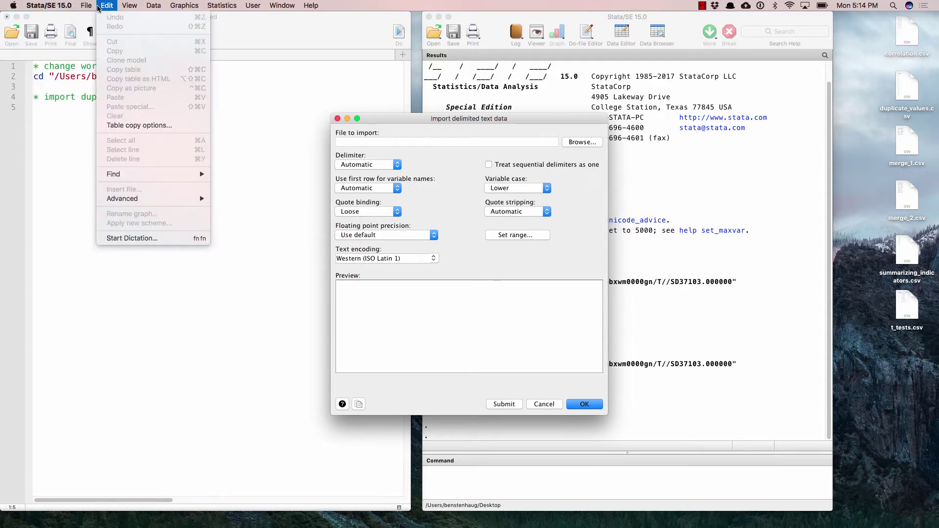
click(424, 156)
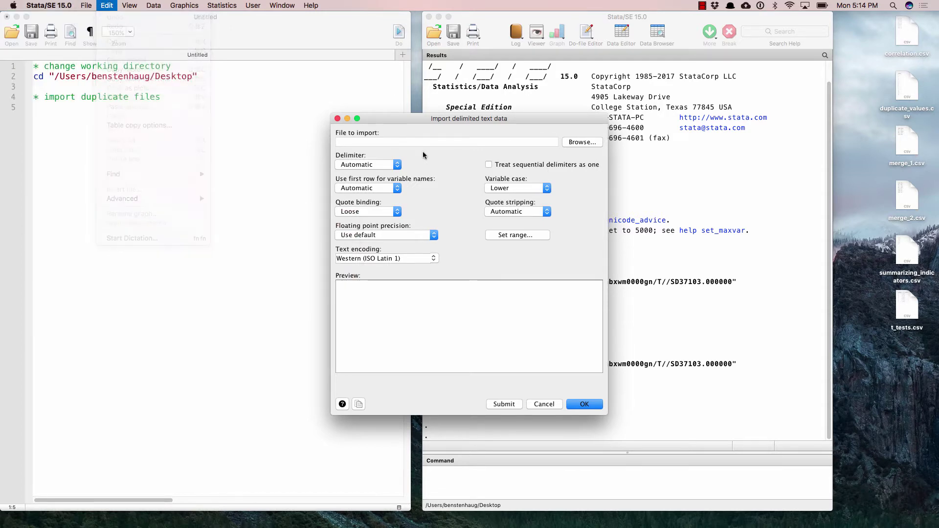
Import duplicate_values.csv from the Desktop as delimited text, keeping the default import settings
click(580, 143)
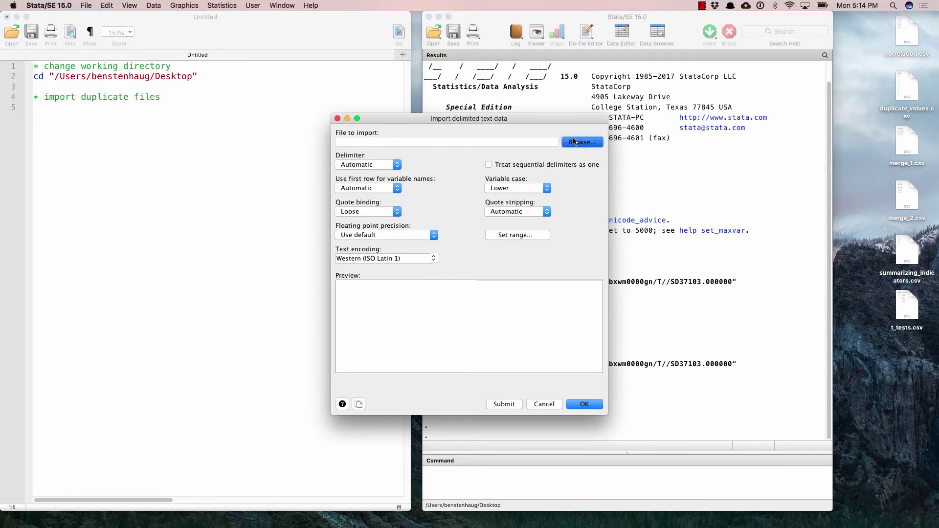
click(414, 118)
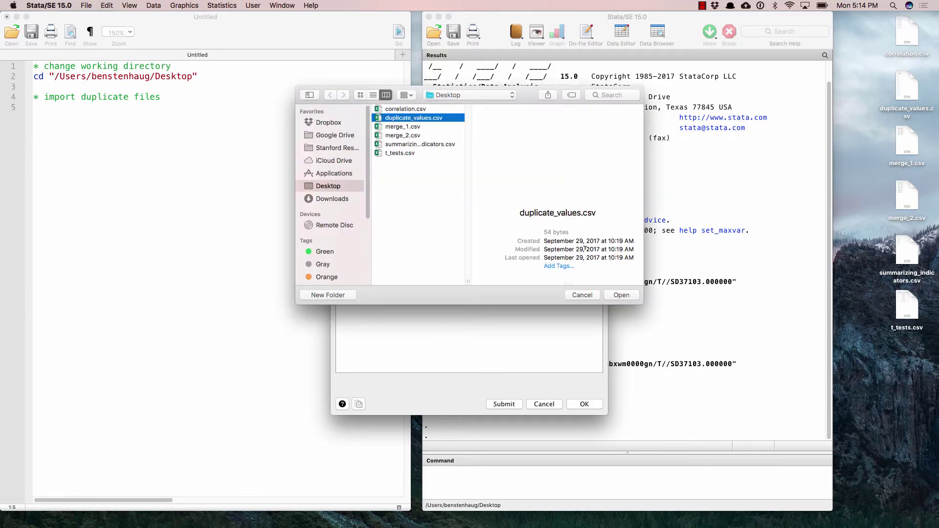
click(620, 295)
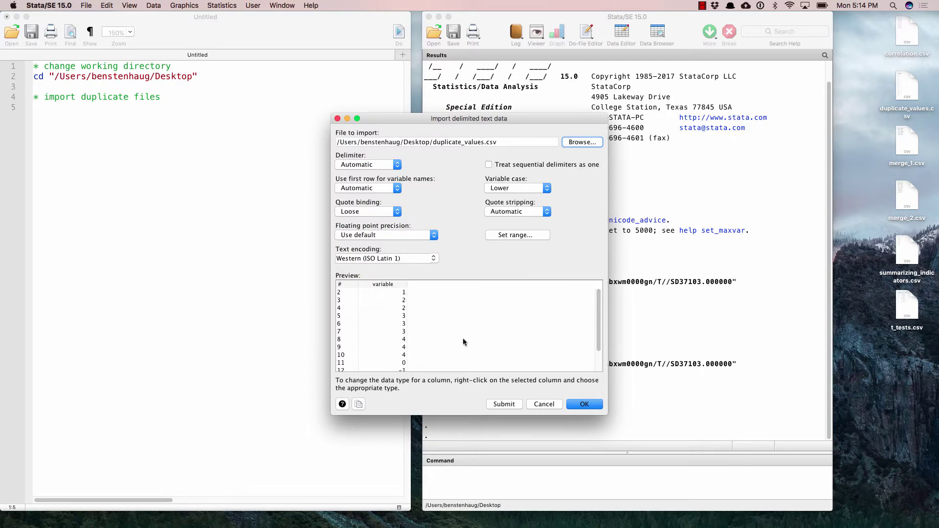
scroll(445, 336, down, 2)
click(586, 406)
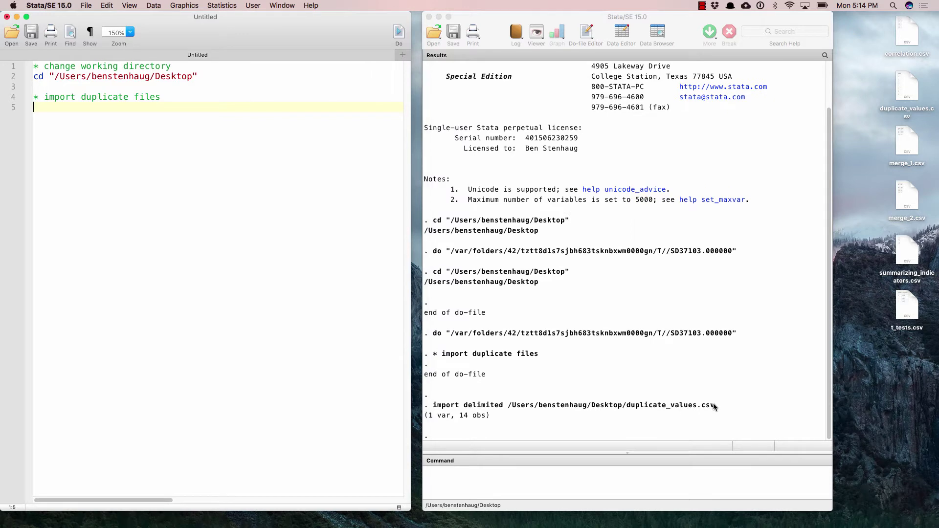
Copy the executed import delimited command from the results into the do-file below the import comment
drag(715, 406, 434, 406)
key(super+c)
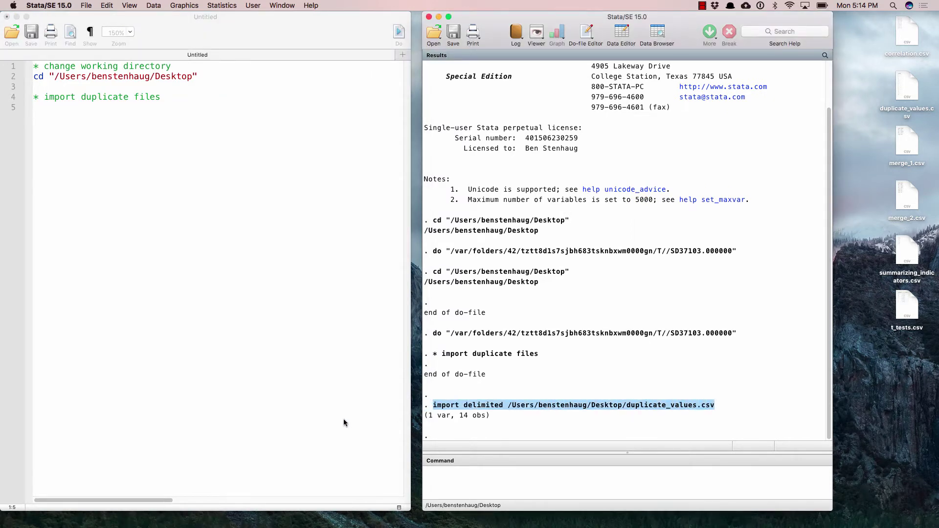
click(189, 98)
key(Return)
key(super+v)
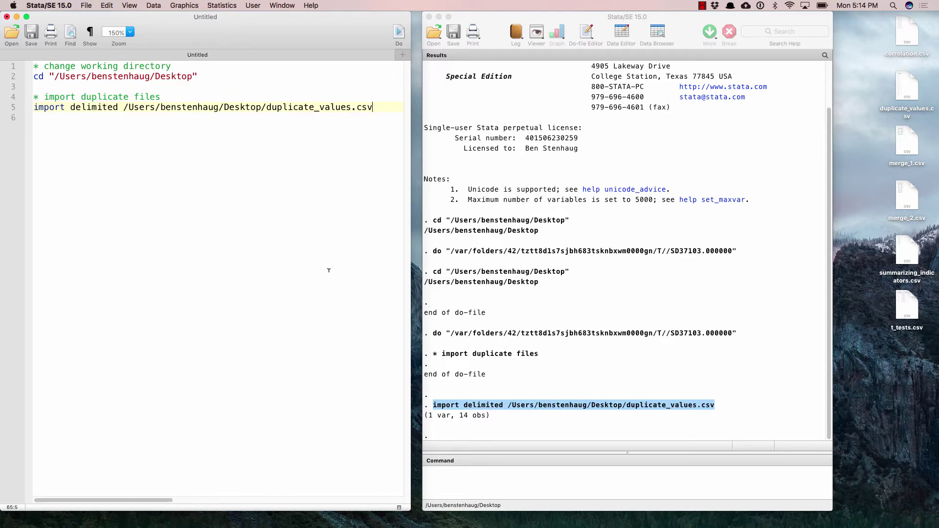
Add the comment "* lets look at it!" after a blank line below the import command, followed by a new line
key(Return)
key(Return)
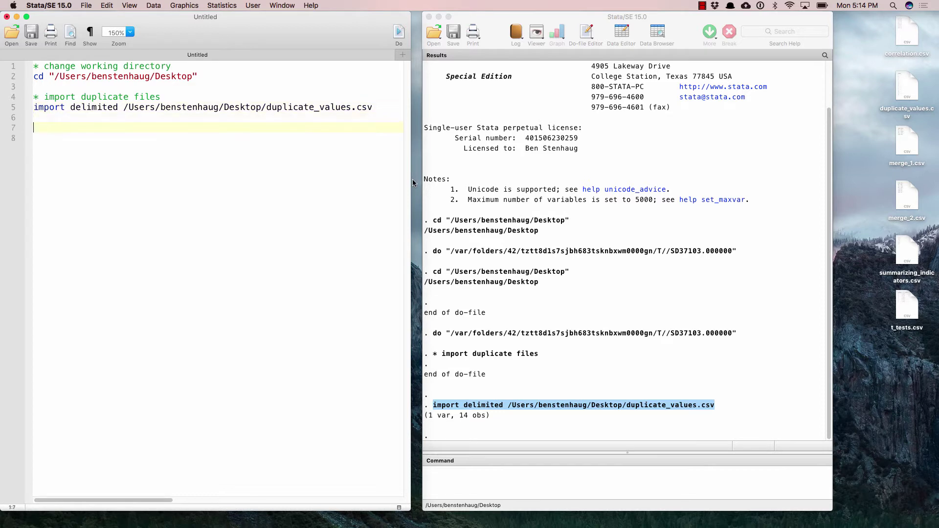
text(* lets look at it!)
key(Return)
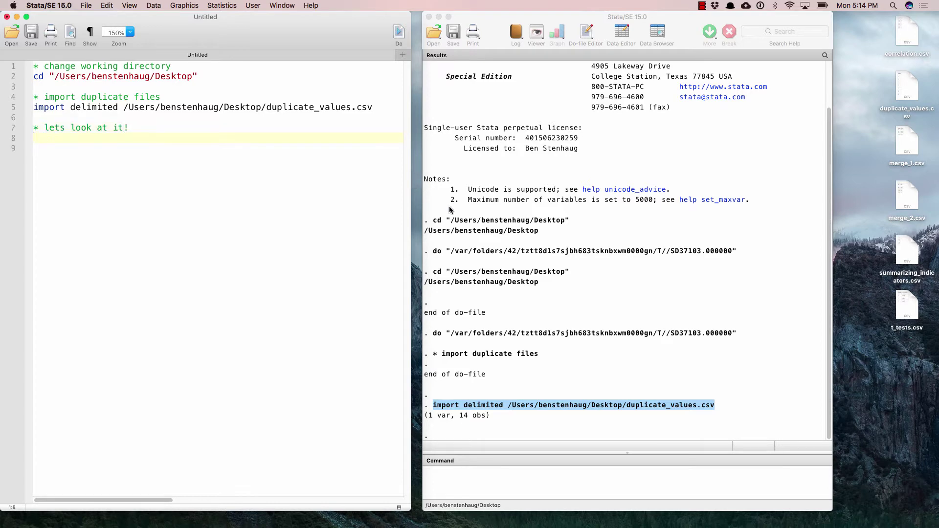
View the imported data in the Data Browser and close it again
click(654, 81)
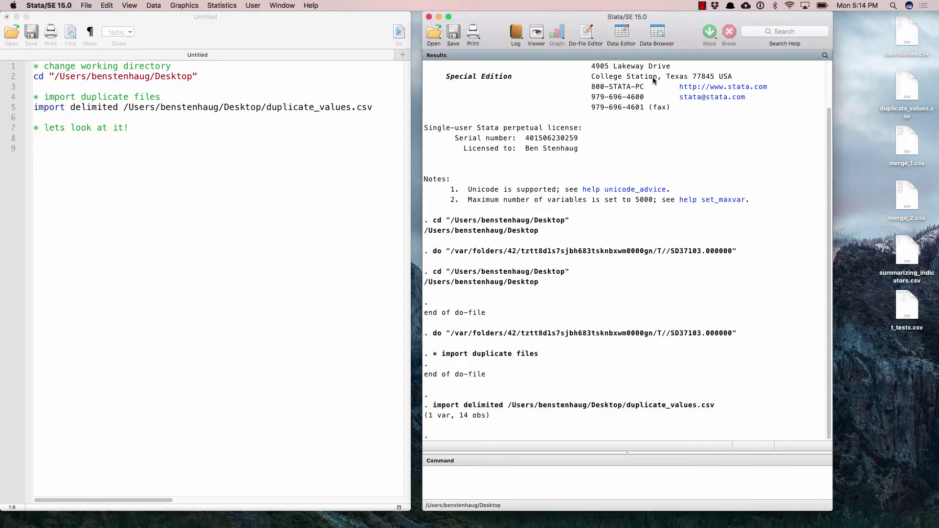
click(658, 33)
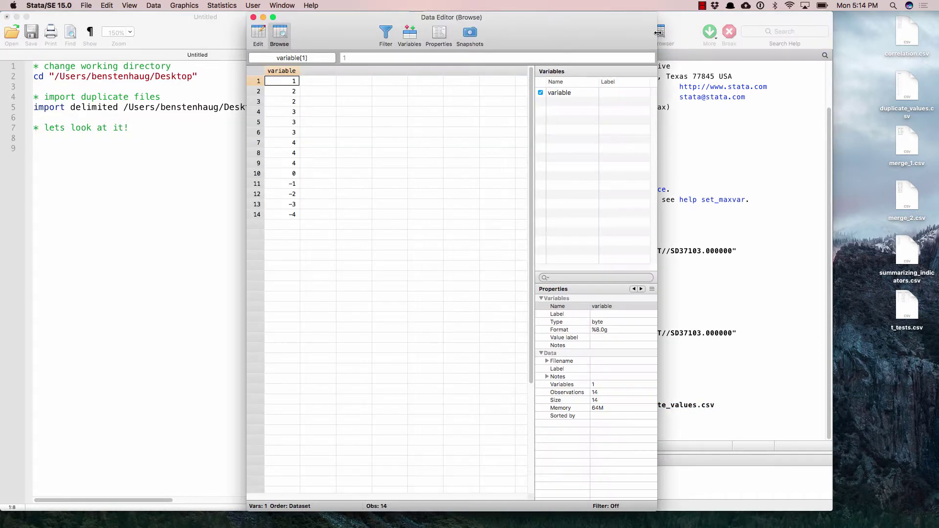
drag(480, 22, 543, 32)
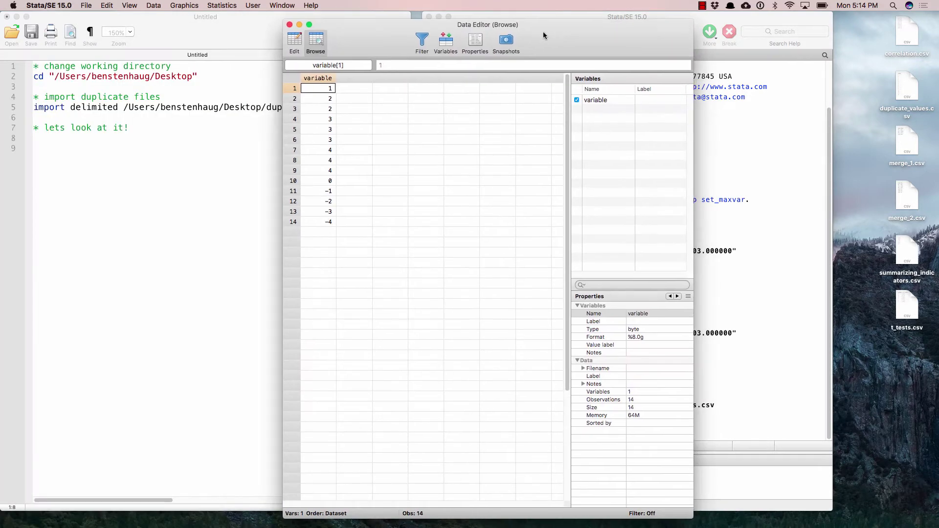
click(289, 33)
Add the command browse below the "lets look at it!" comment, run only that line, and move the data window aside
click(159, 121)
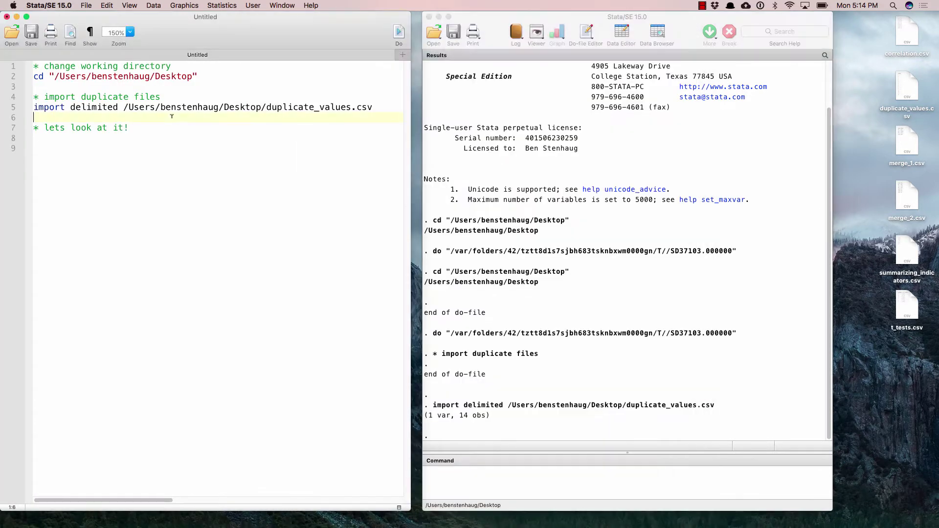
text(browse)
key(shift+Left)
key(shift+Left)
key(shift+Left)
key(shift+Left)
key(shift+Left)
key(shift+Left)
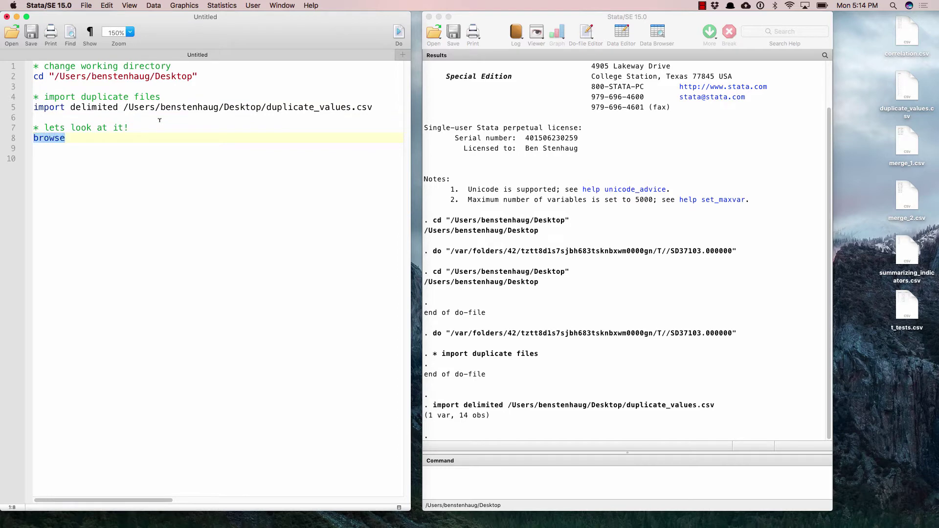
key(super+shift+d)
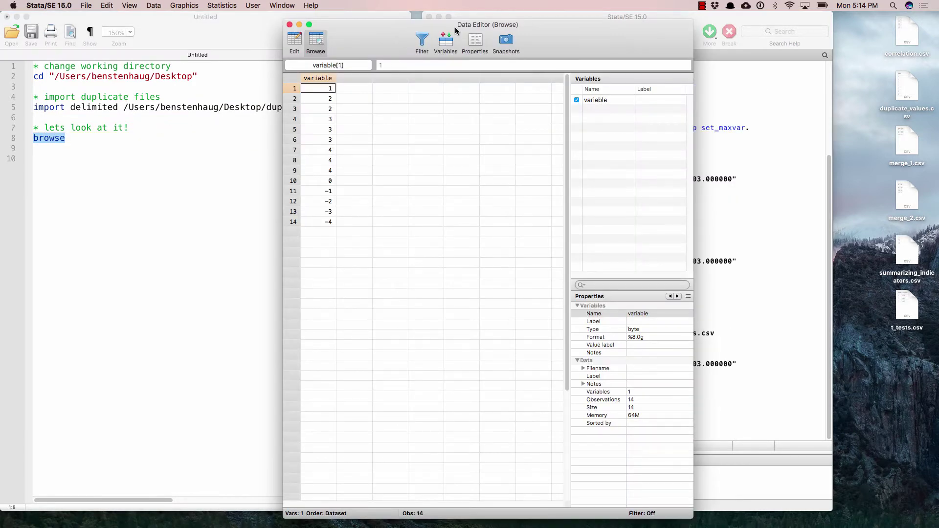
drag(372, 29, 832, 26)
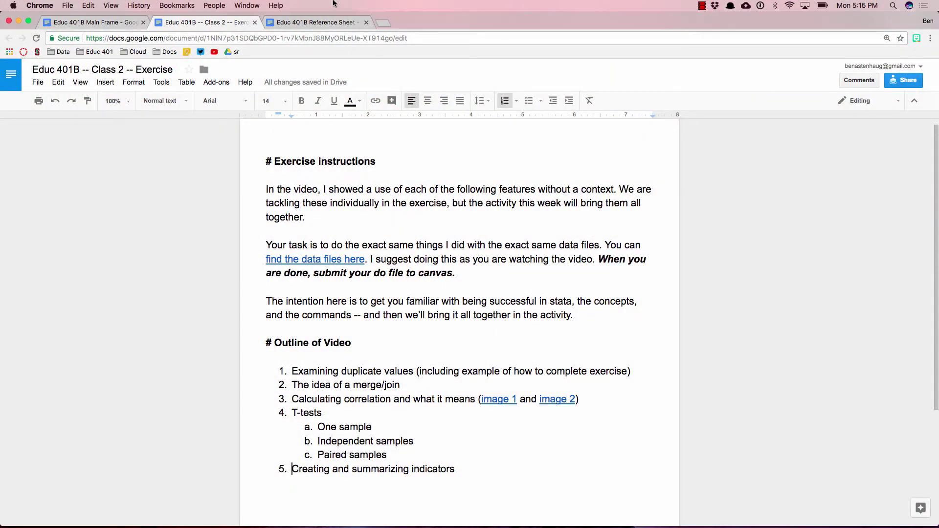
Open the Educ 401B Reference Sheet and copy the "duplicates list varname" command from its Duplicates section
click(333, 22)
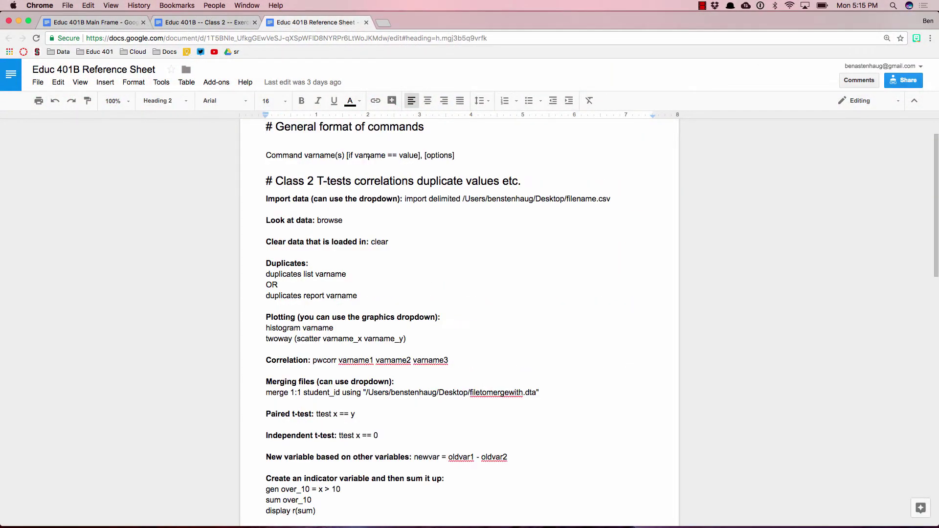
scroll(369, 157, down, 1)
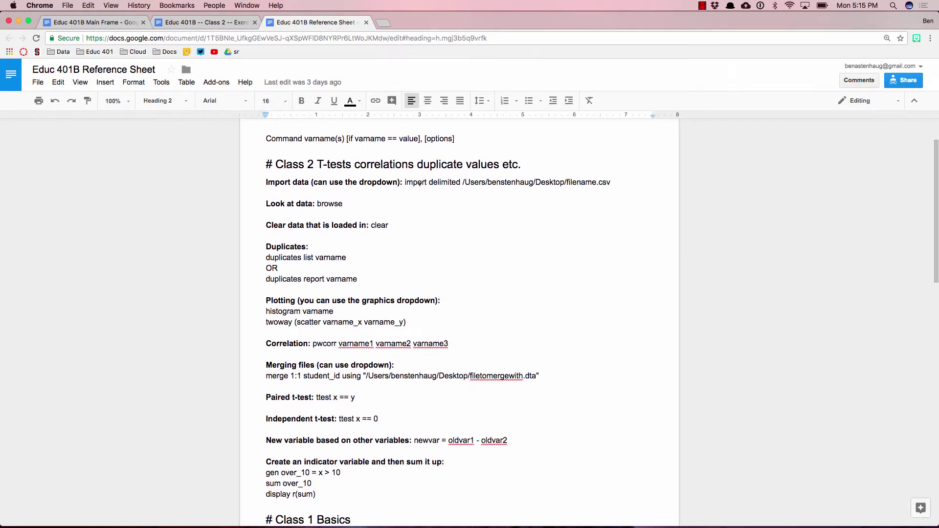
scroll(282, 320, down, 1)
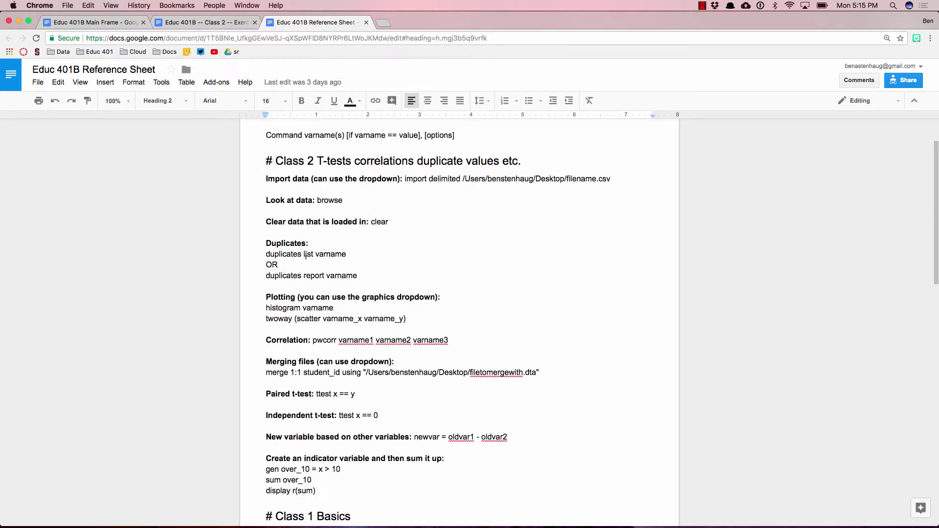
click(344, 254)
triple_click(344, 255)
key(super+c)
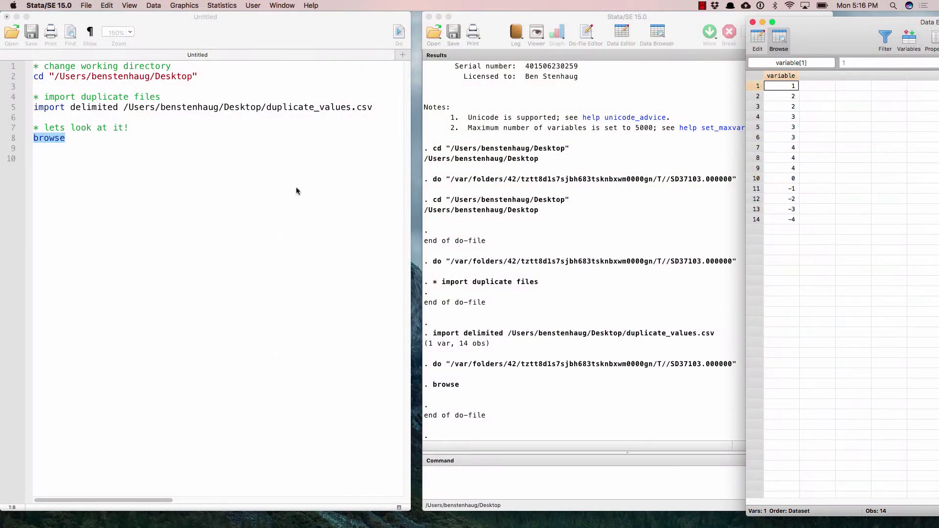
Add the comment "* look at duplicates" at the end of the do-file and paste the copied duplicates list command below it
click(296, 185)
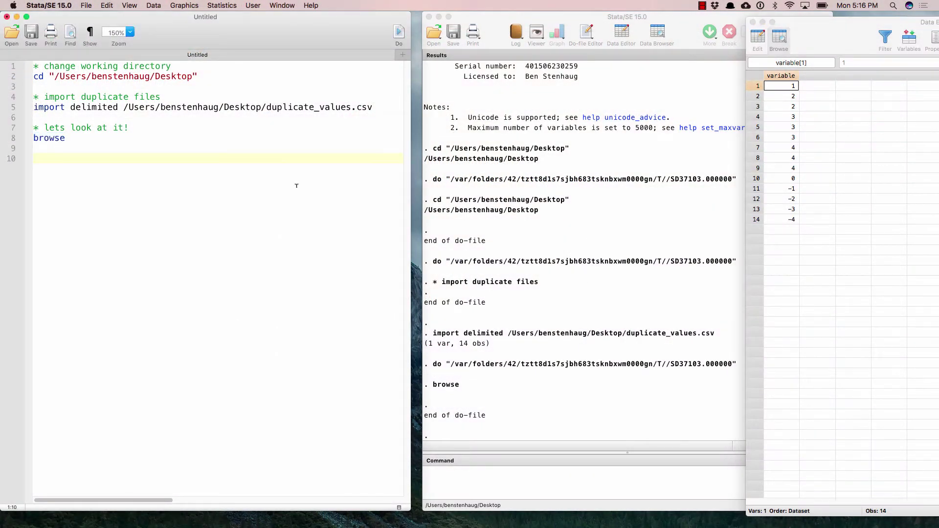
text(* look at duplicates)
key(Return)
key(super+v)
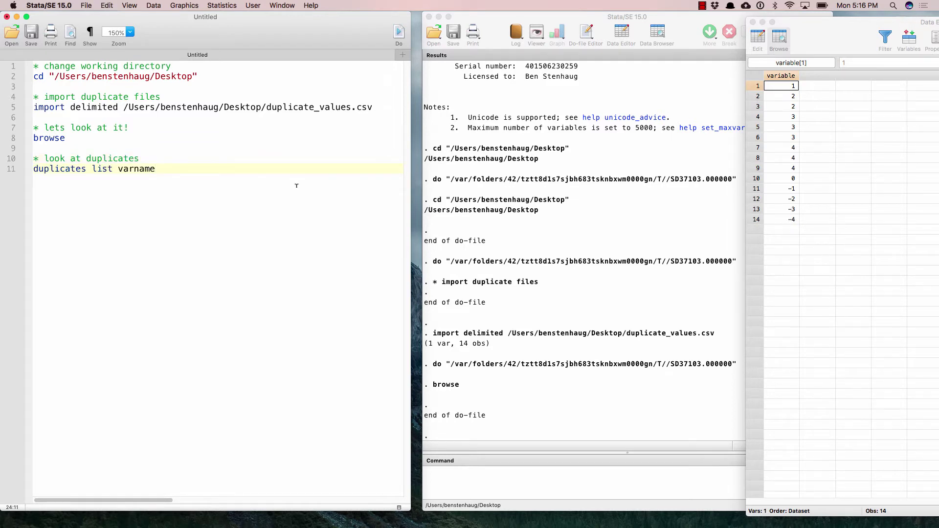
Replace varname with variable in the duplicates list command and run only that line
click(67, 168)
click(103, 169)
drag(33, 168, 86, 169)
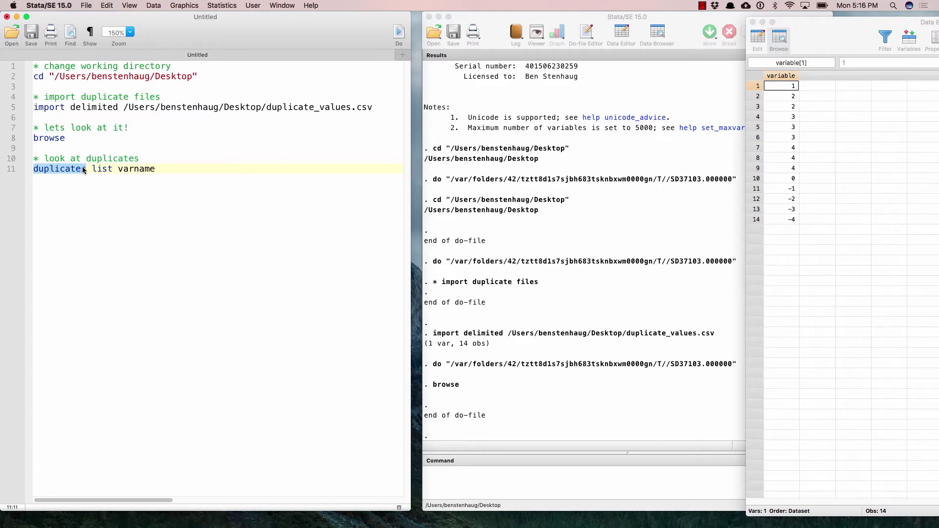
double_click(101, 168)
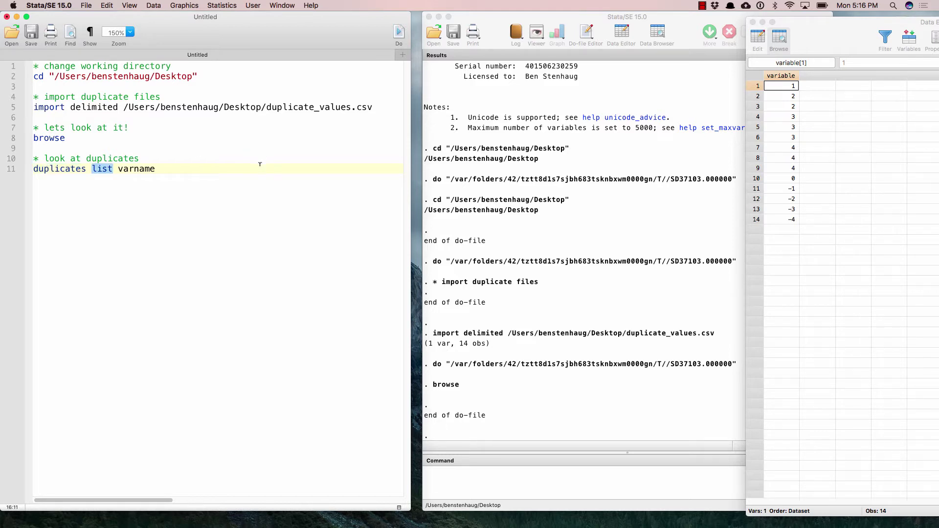
click(140, 169)
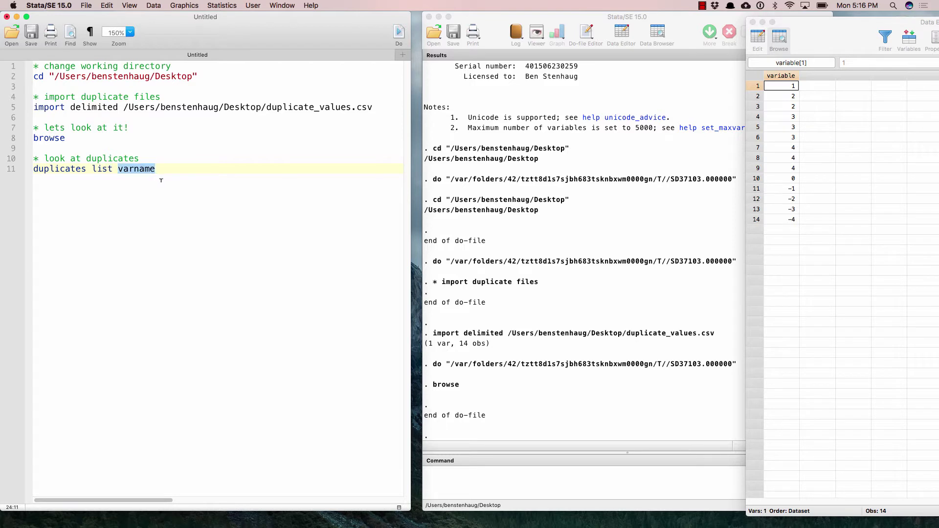
text(variable)
drag(181, 167, 4, 172)
key(shift+super+d)
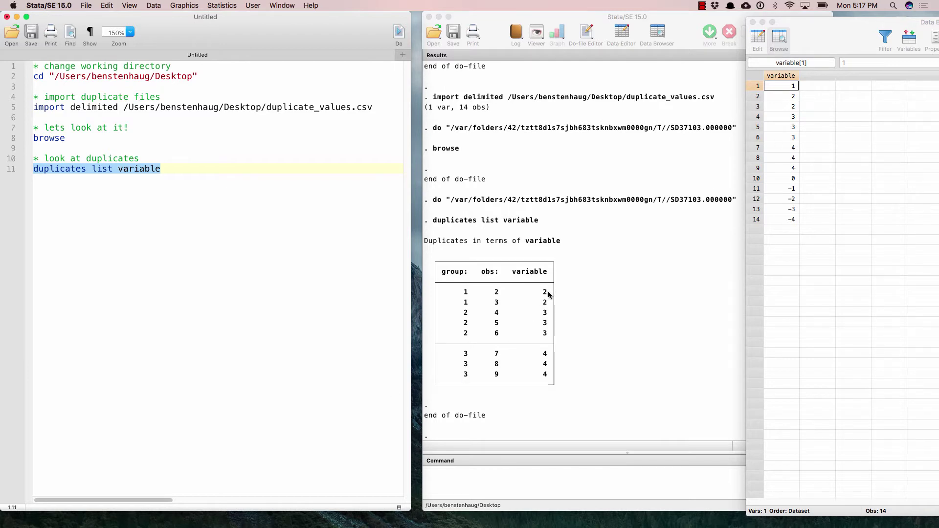
Add the command "duplicates report variable" on a new line below the duplicates list command
click(167, 167)
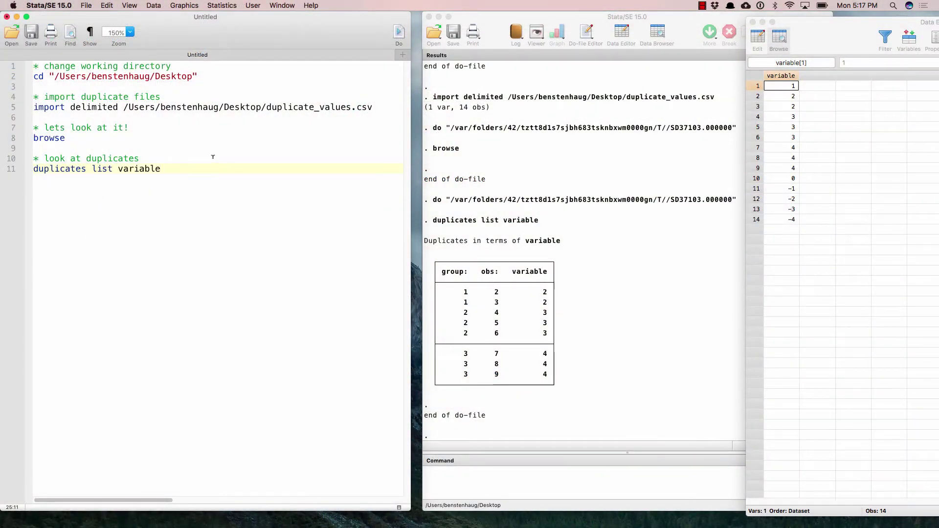
key(Return)
text(duplicates report variable)
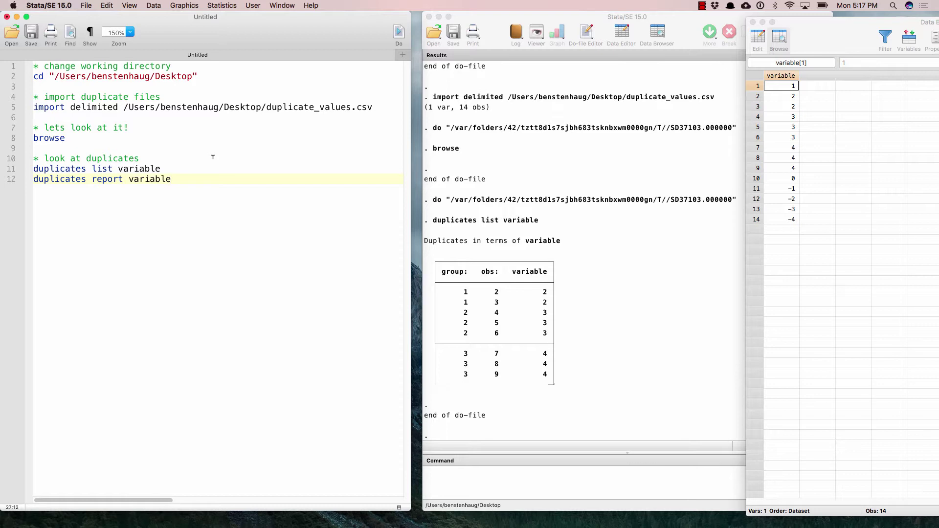
double_click(58, 179)
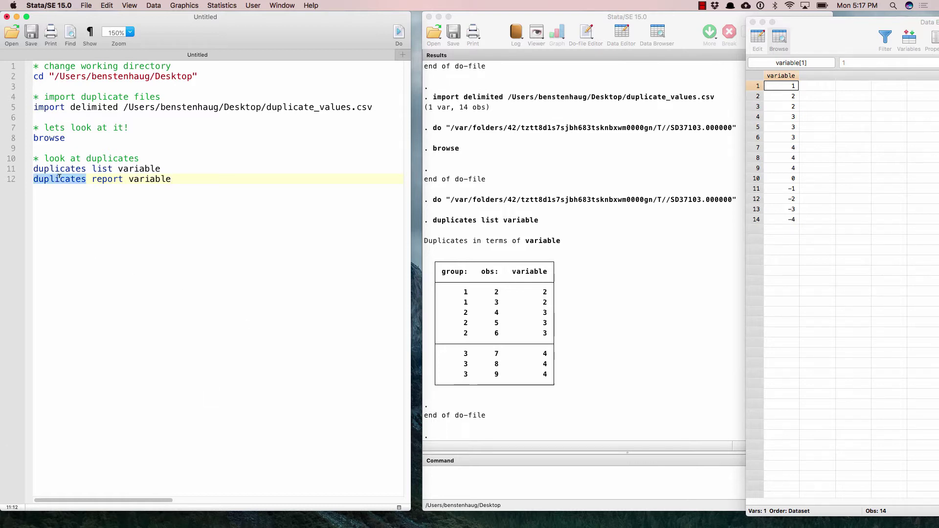
Run only the duplicates report variable line of the do-file
key(super+Right)
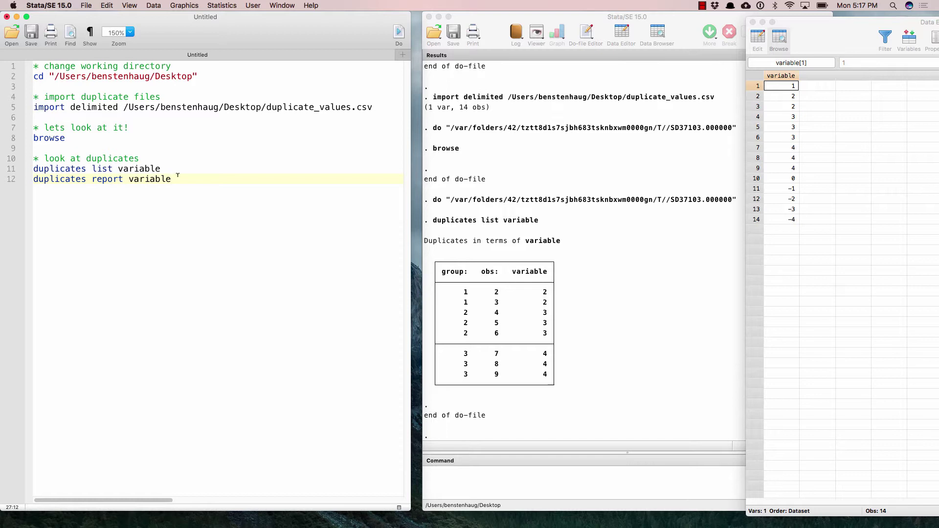
drag(178, 177, 33, 179)
key(super+shift+d)
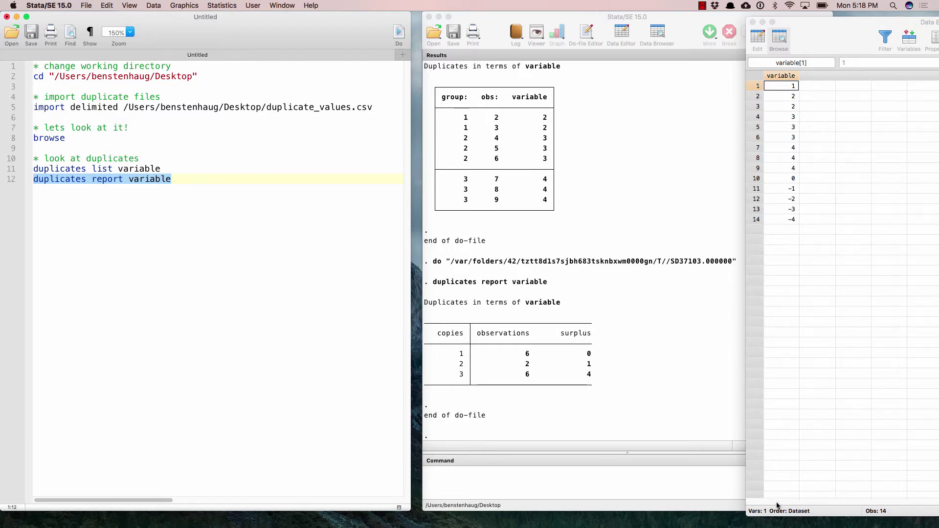
Open the help for duplicates with help(duplicates) and read through the syntax of its subcommands
click(582, 477)
text(help(dupl)
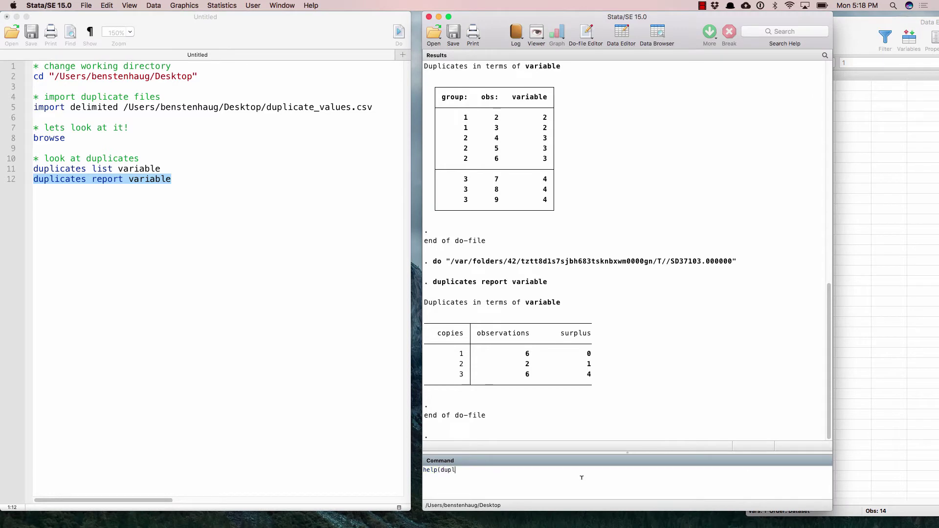
text(icates))
key(Return)
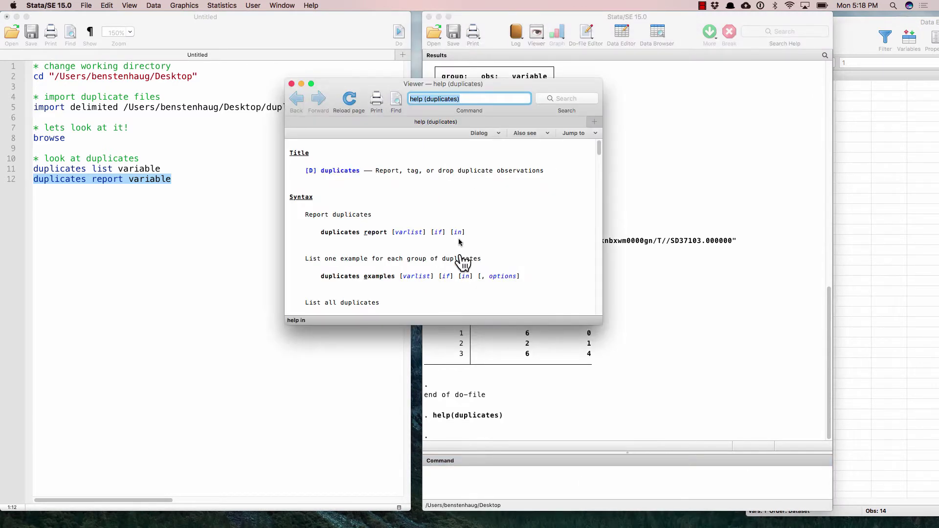
scroll(443, 213, down, 1)
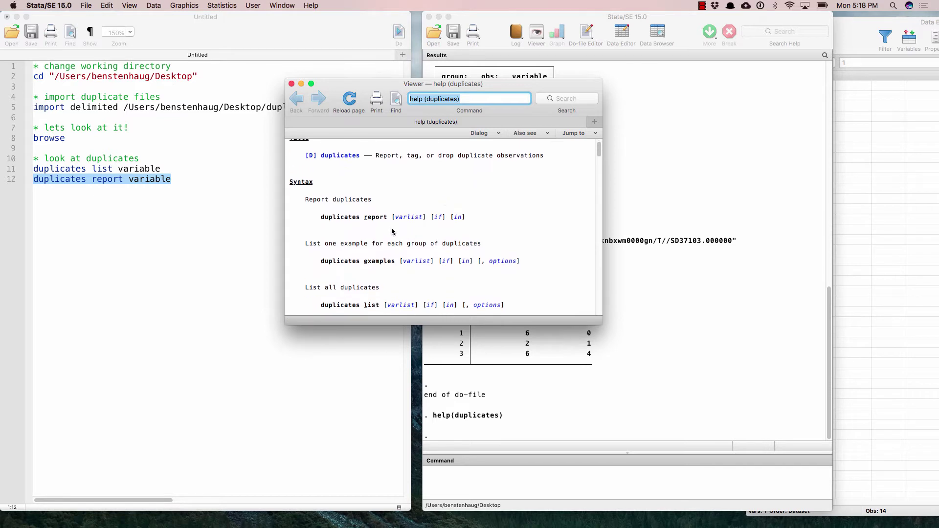
scroll(361, 233, down, 4)
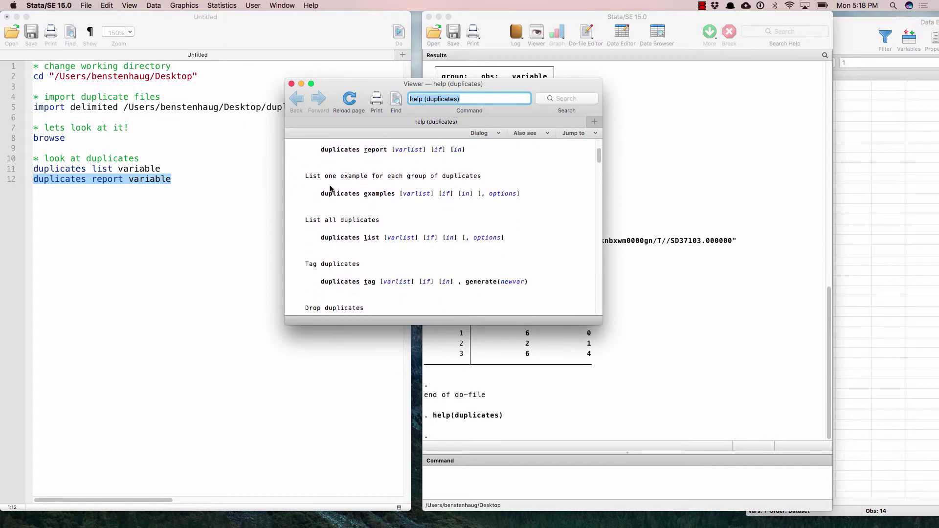
Copy the duplicates report variable line of the do-file onto a new line directly below it
click(13, 5)
click(185, 178)
click(172, 179)
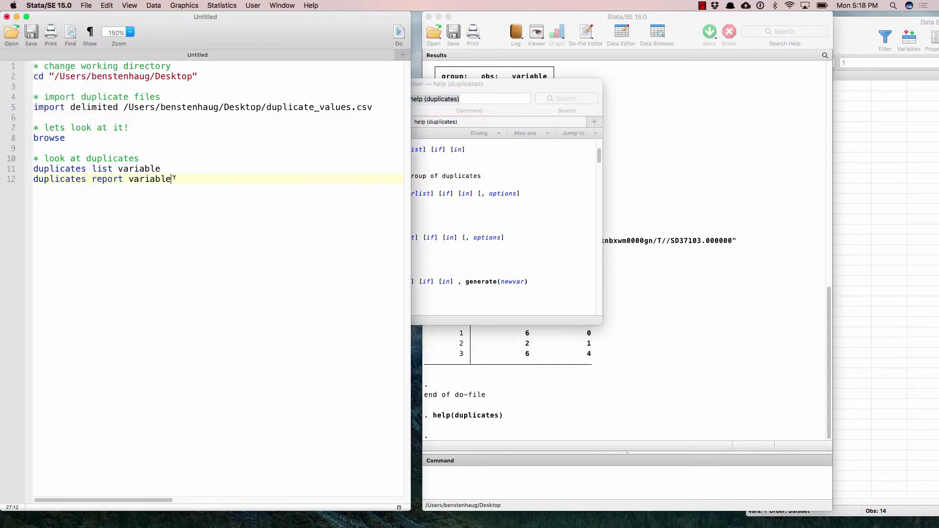
drag(172, 179, 8, 182)
key(super+c)
key(Right)
key(Return)
key(super+v)
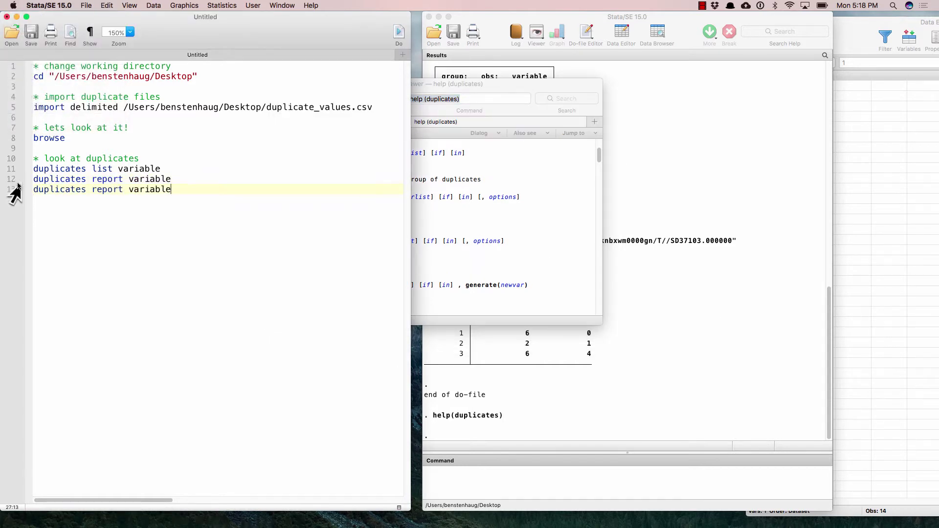
Replace report with examples in the copied line so it reads "duplicates examples variable"
key(shift+Left)
key(shift+Left)
key(shift+Left)
key(shift+Left)
key(shift+Left)
text(examples)
click(17, 186)
key(Right)
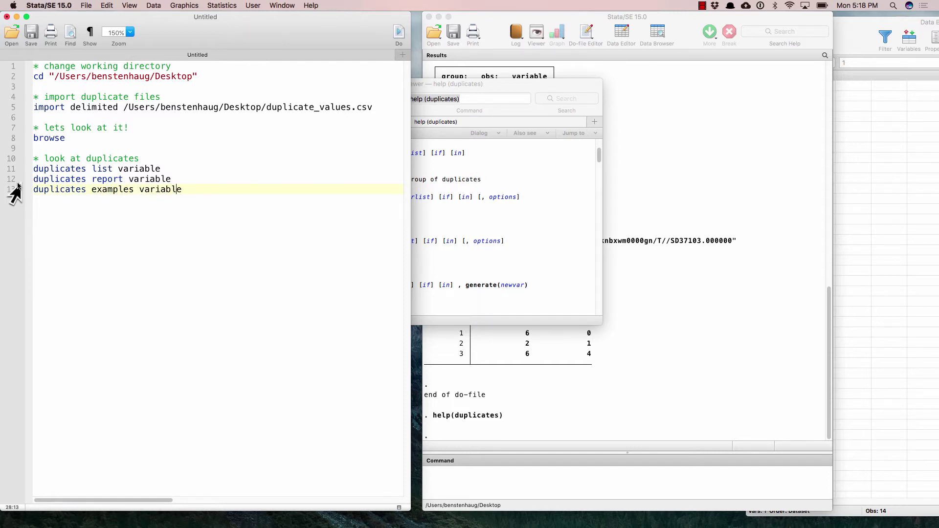
Run only the duplicates examples line and compare its output with the values in the data browser
click(17, 185)
key(shift+Left)
key(super+shift+d)
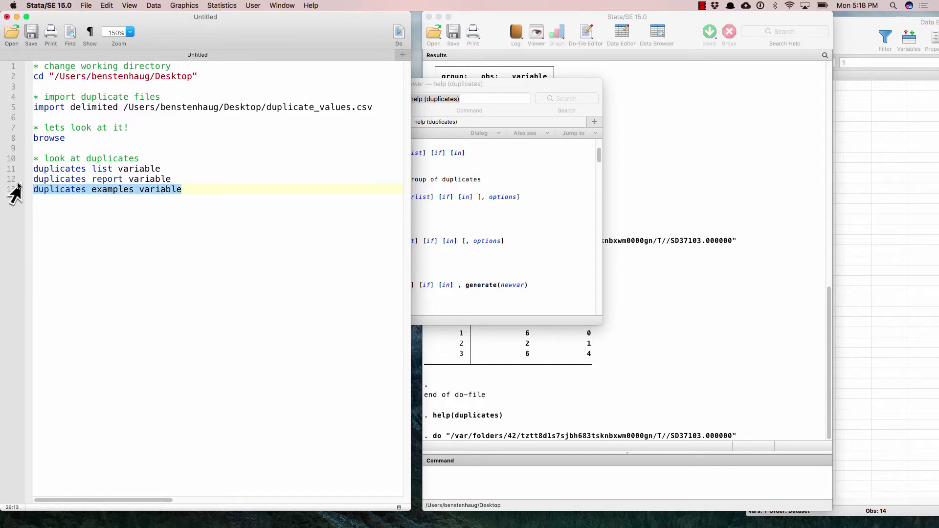
click(664, 383)
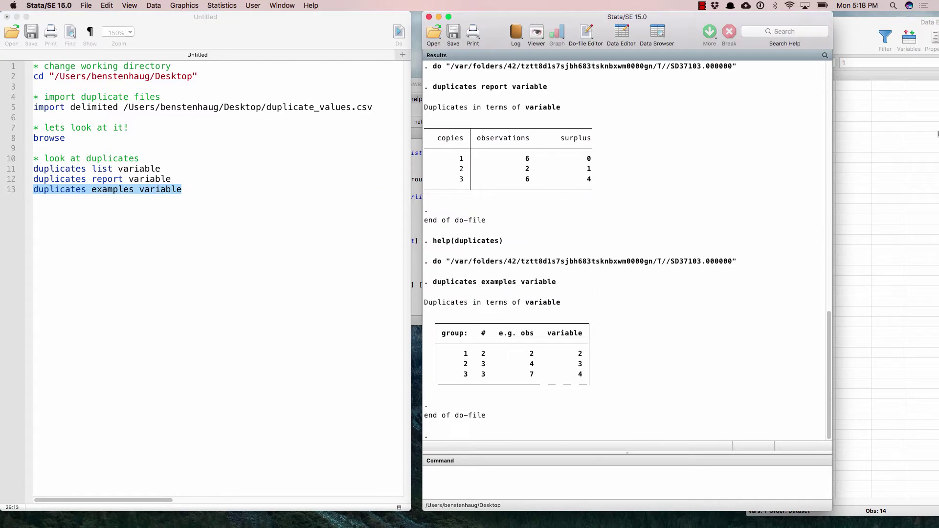
click(888, 155)
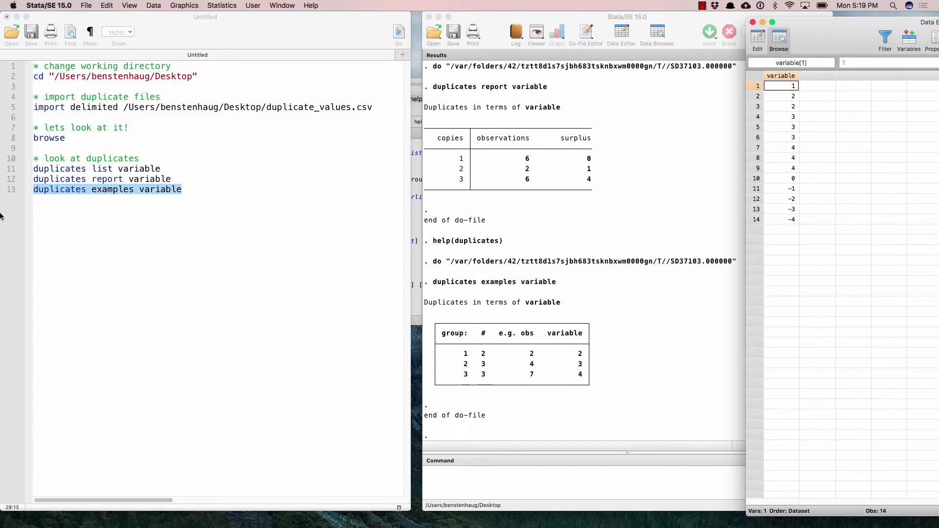
Add the comment "* now lets do something else!" below the duplicates commands, separated by a blank line
click(145, 168)
click(194, 190)
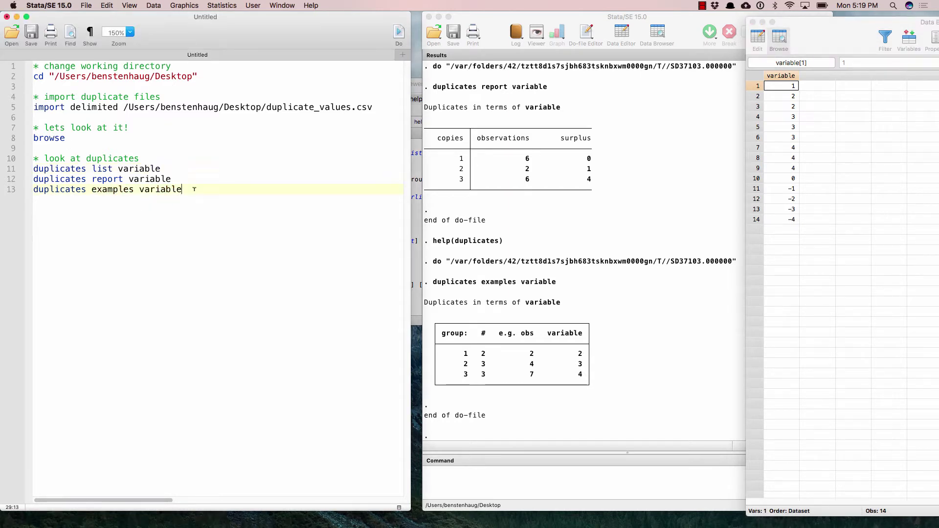
key(Return)
key(Return)
text(* now lets do something else!)
key(Return)
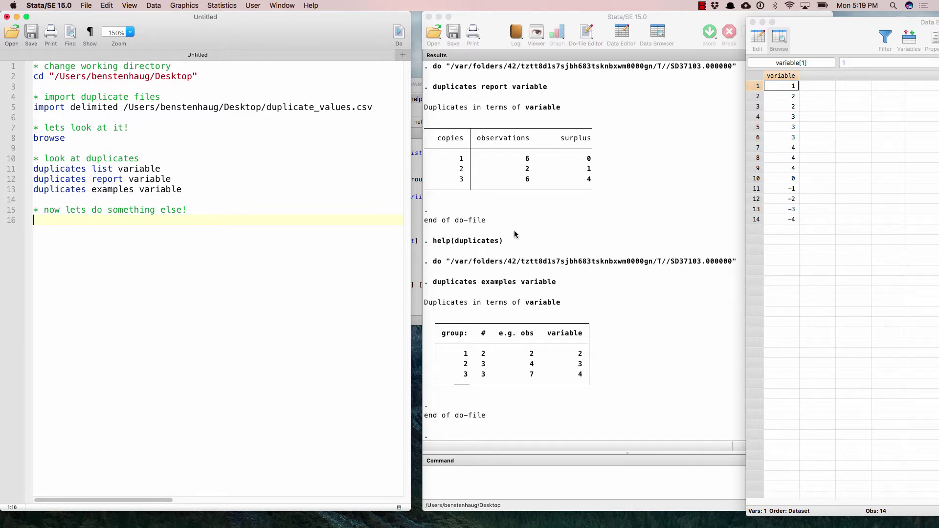
Close the data browser, and add and run a clear command below the new comment
click(656, 35)
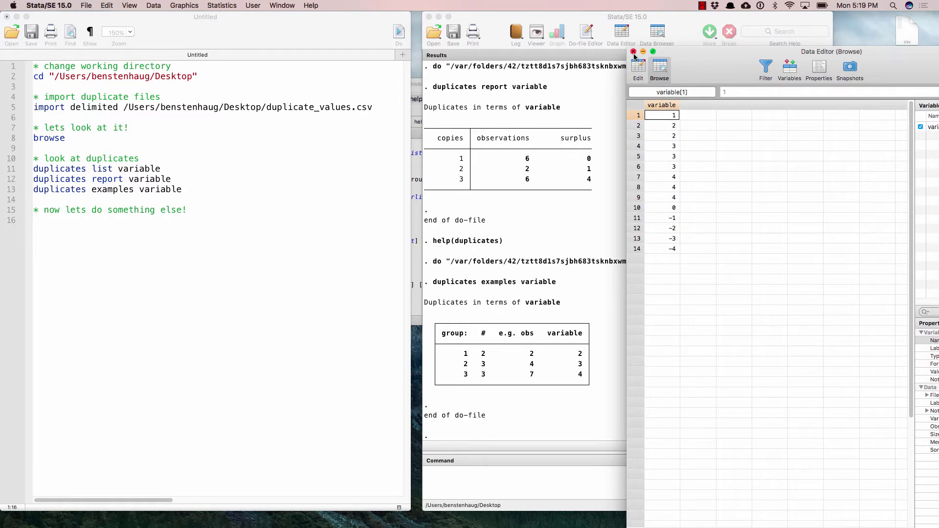
click(633, 51)
click(333, 211)
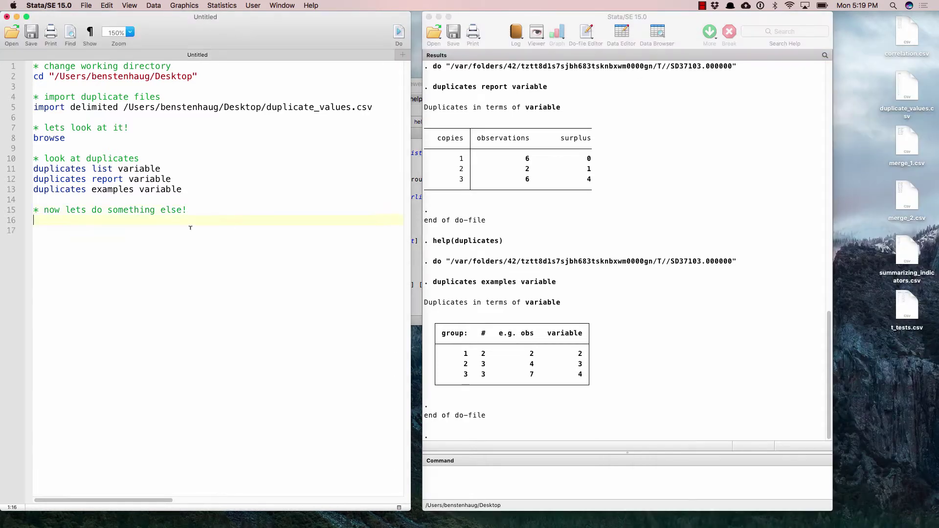
text(clear)
drag(102, 221, 29, 222)
key(super+shift+d)
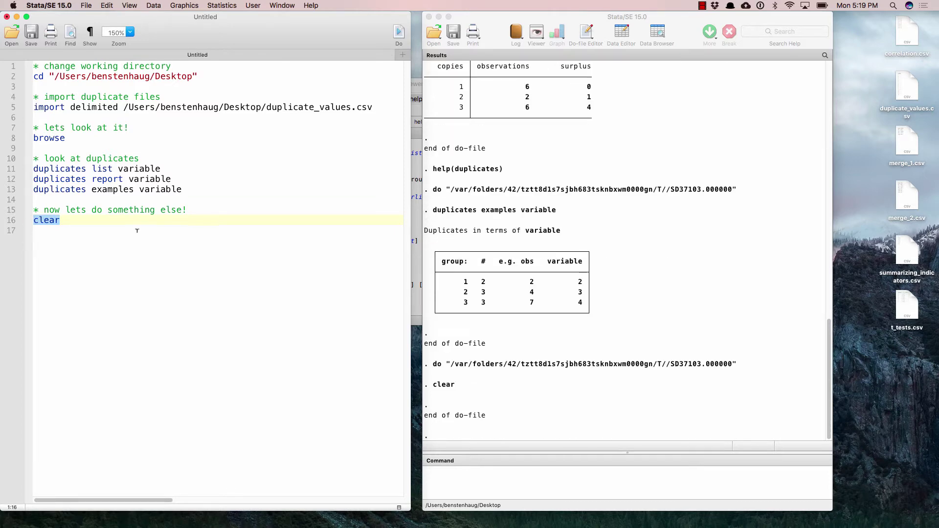
Open the data browser to check whether the data is cleared, and close it again
click(657, 32)
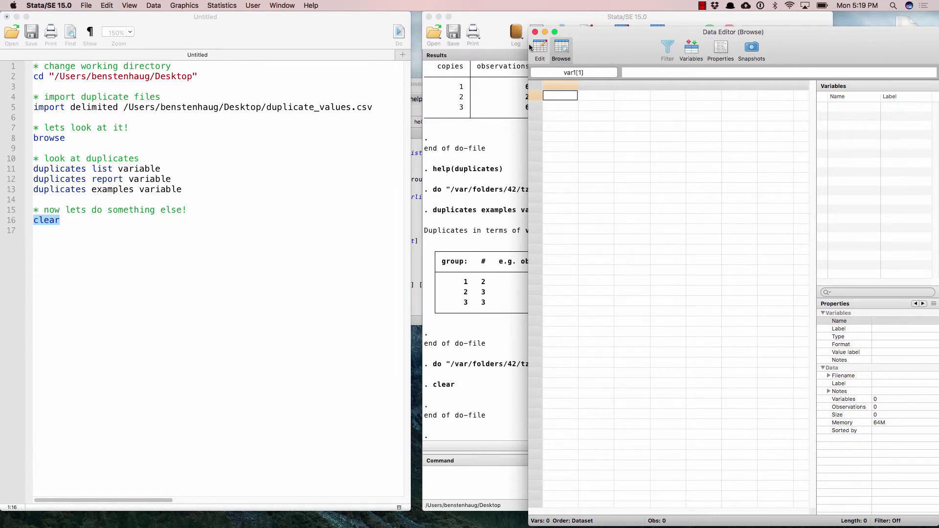
drag(630, 227, 625, 219)
click(535, 32)
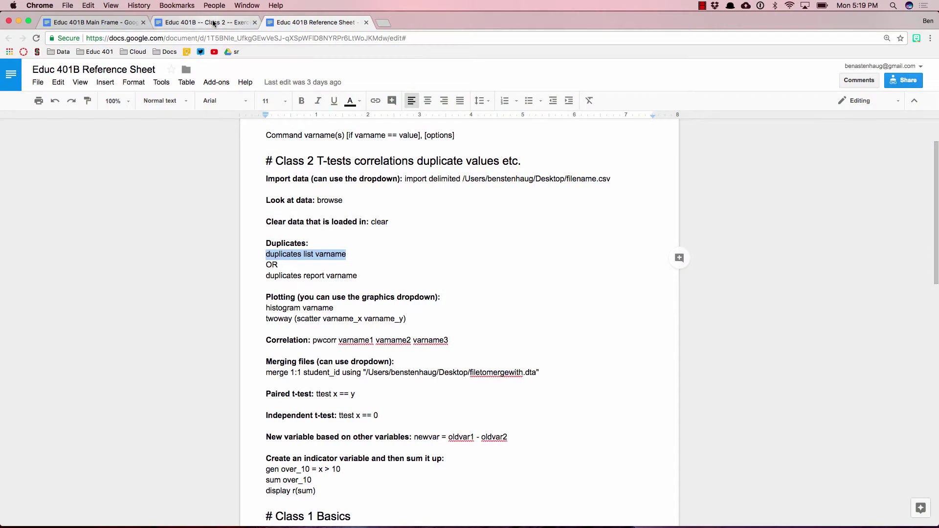
Check the next topic in the Class 2 exercise outline in Chrome and add the comment "* merge or join" below clear in Stata's do-file
click(205, 22)
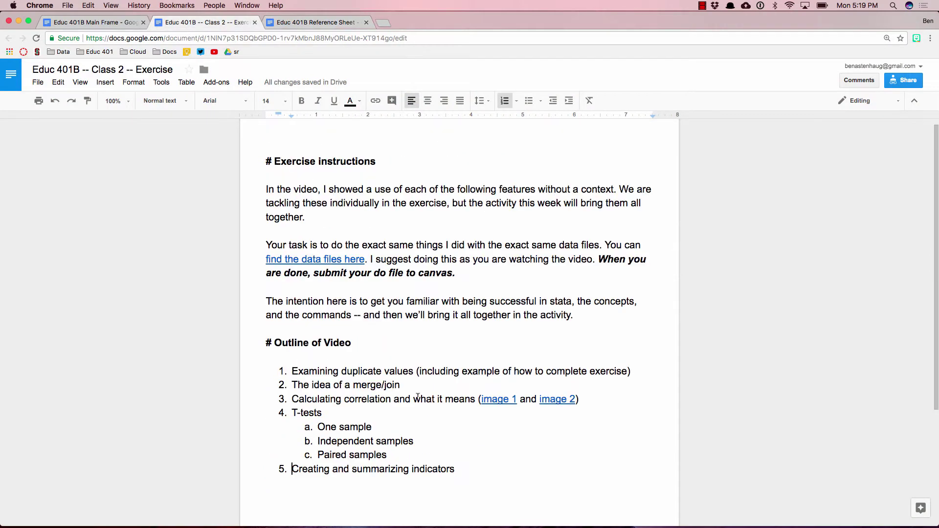
scroll(419, 397, down, 1)
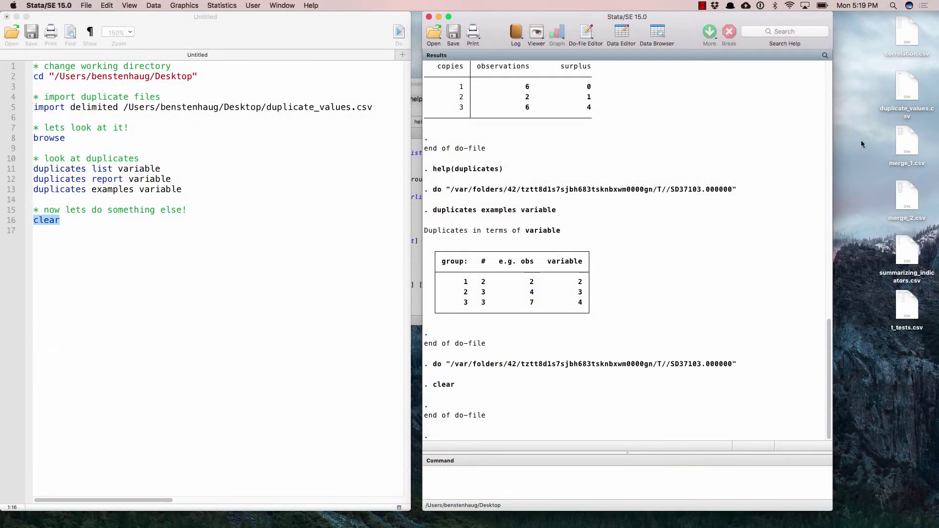
click(192, 238)
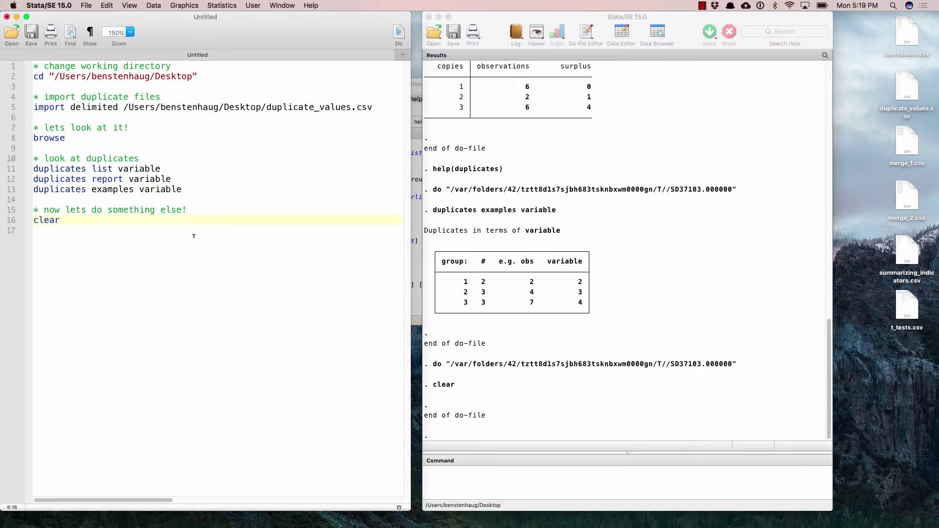
text(rge or join)
key(Return)
key(Return)
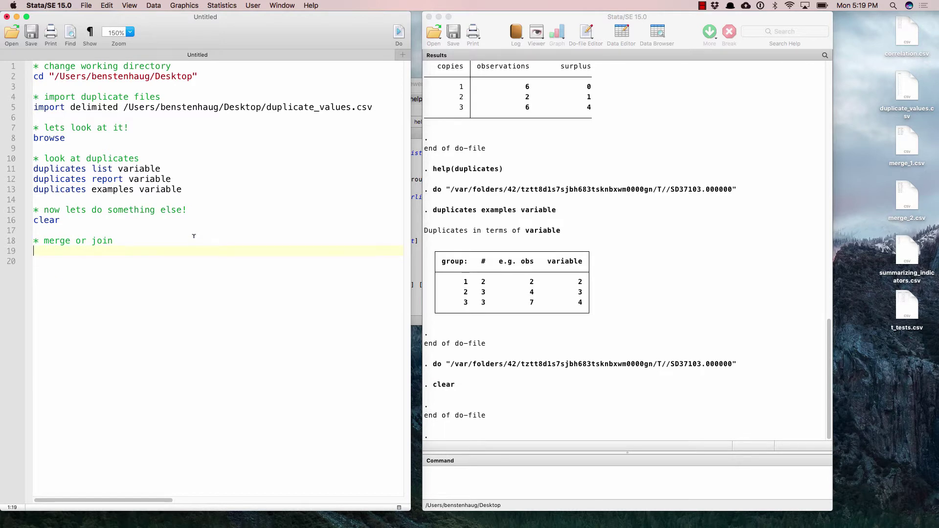
Open merge_1.csv and merge_2.csv from the desktop in Excel
click(859, 159)
click(909, 137)
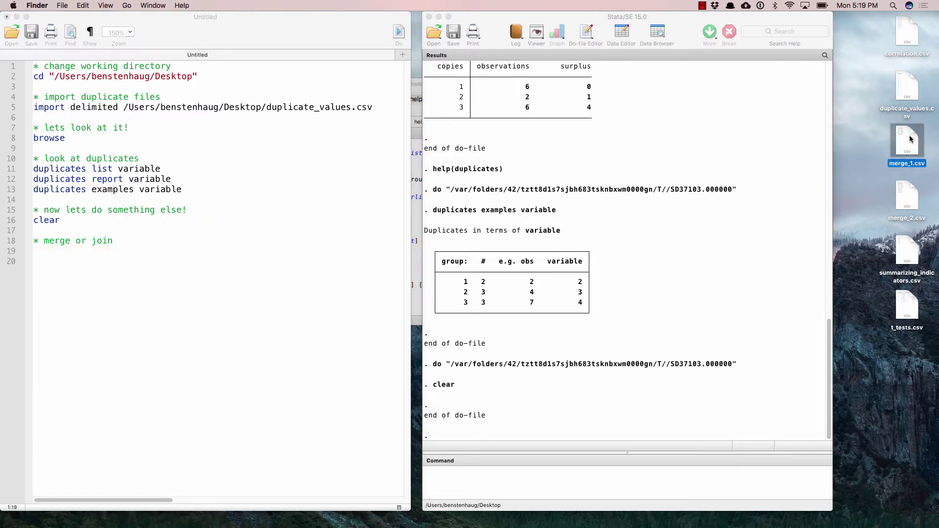
key(space)
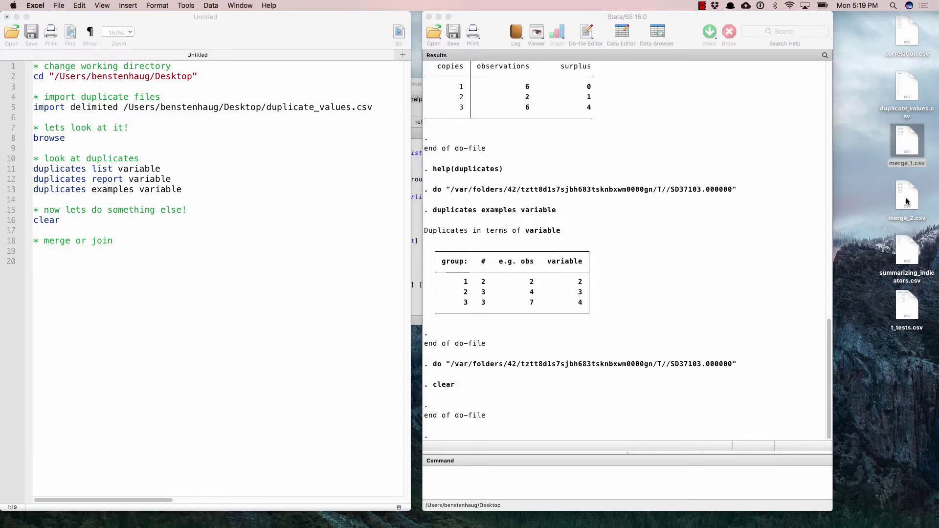
double_click(907, 192)
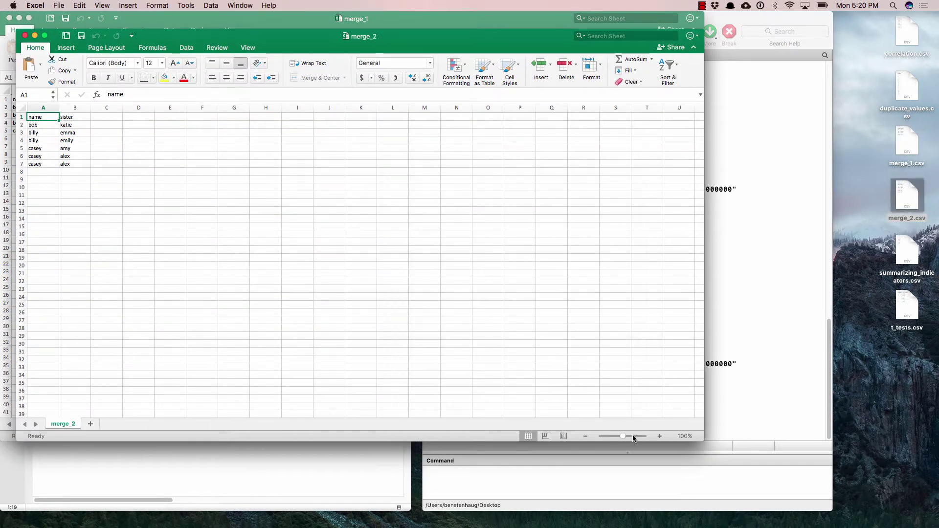
Enlarge both sheets to over 200% and arrange the merge_1 and merge_2 windows so their data can be compared side by side
click(634, 439)
drag(298, 39, 435, 51)
click(118, 158)
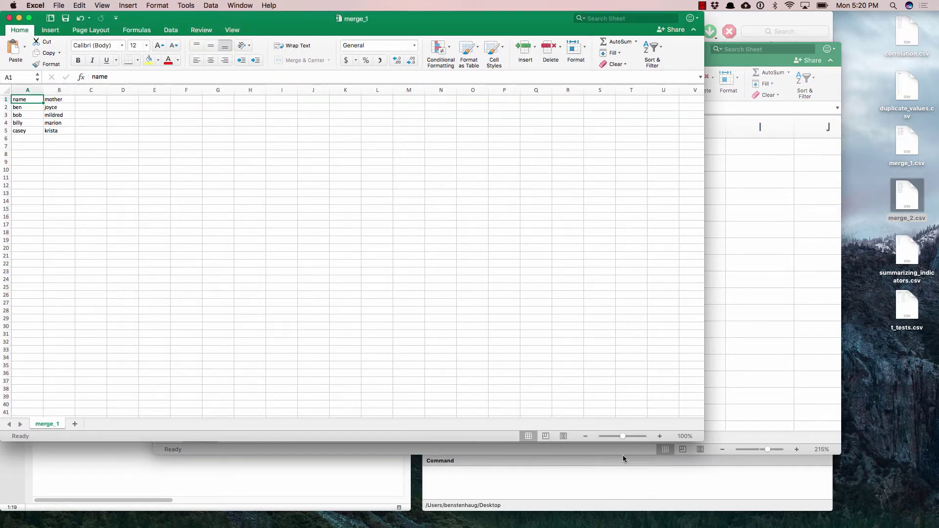
click(631, 436)
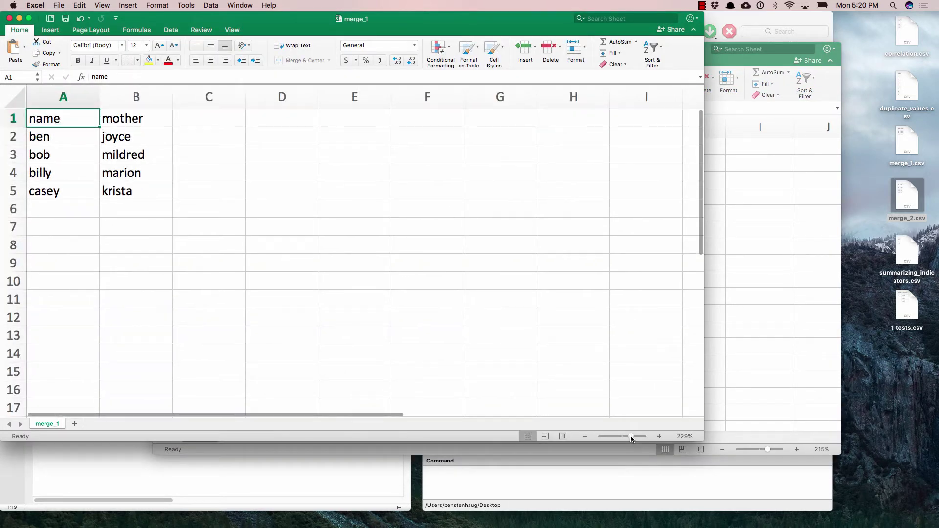
click(755, 235)
drag(424, 46, 492, 20)
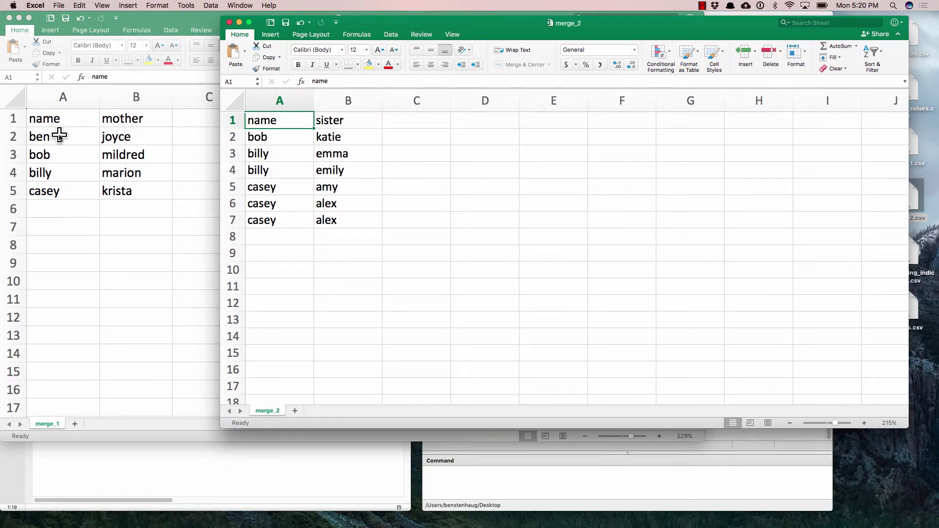
click(155, 18)
click(870, 196)
click(511, 186)
click(560, 185)
Enter the headers name, mother and sister in cells D5 to F5 of merge_2
click(489, 184)
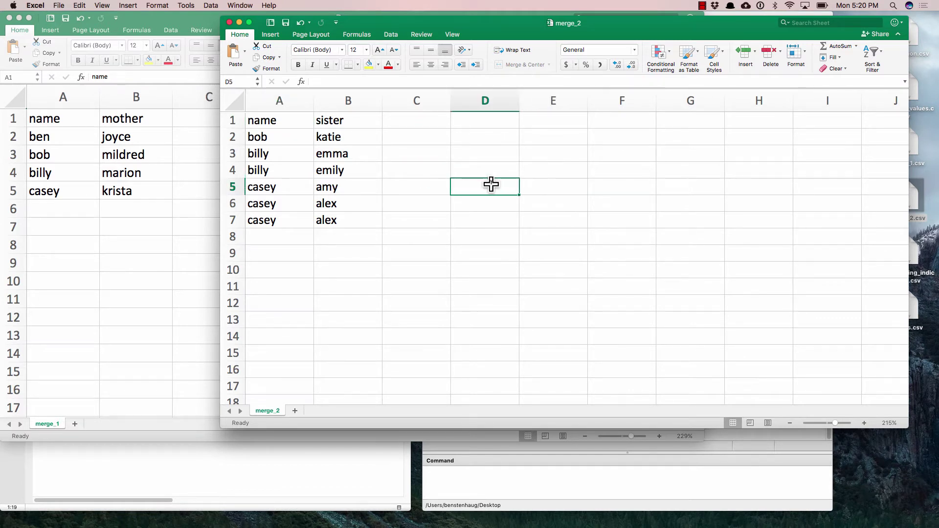
text(name)
key(Tab)
text(m)
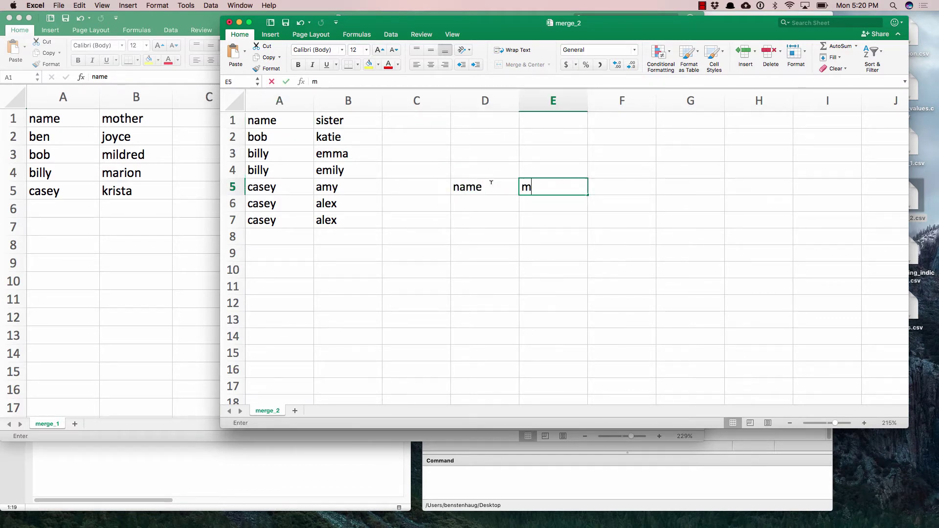
text(other)
key(Tab)
text(sister)
key(Return)
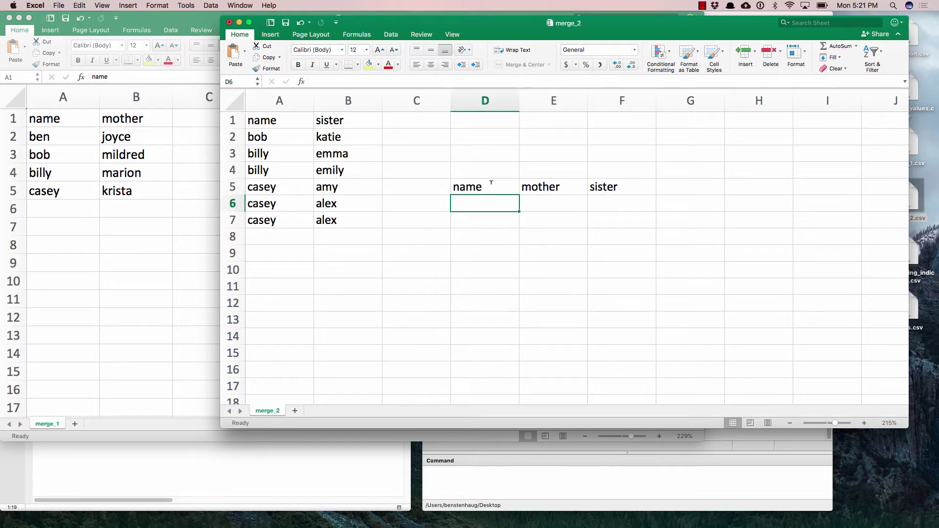
Enter the first person and mother from merge_1 in D6 and E6 of merge_2, leaving the sister cell empty
text(ben)
key(Tab)
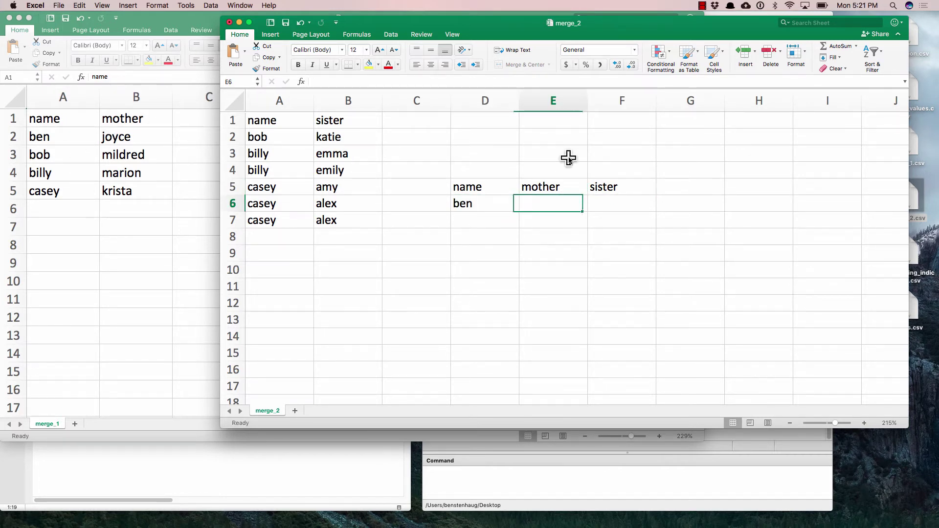
text(joyce)
key(Tab)
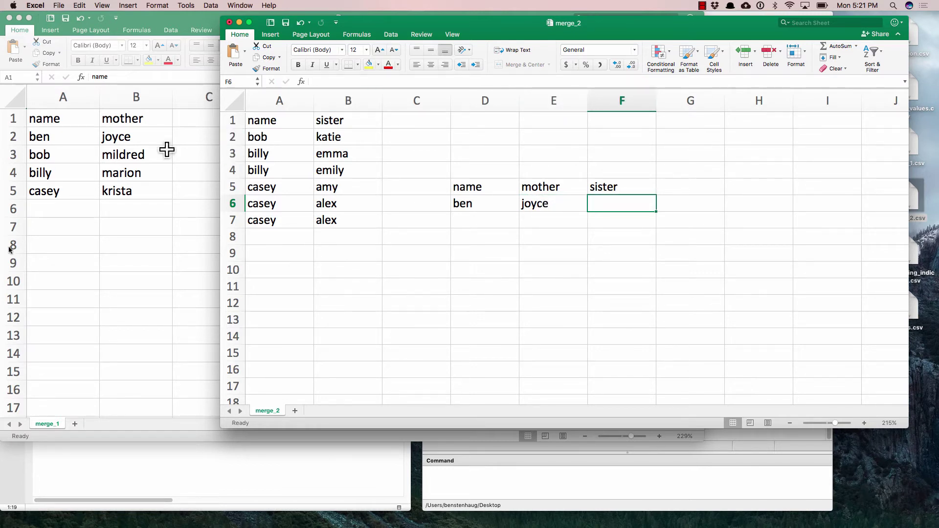
key(Down)
key(Left)
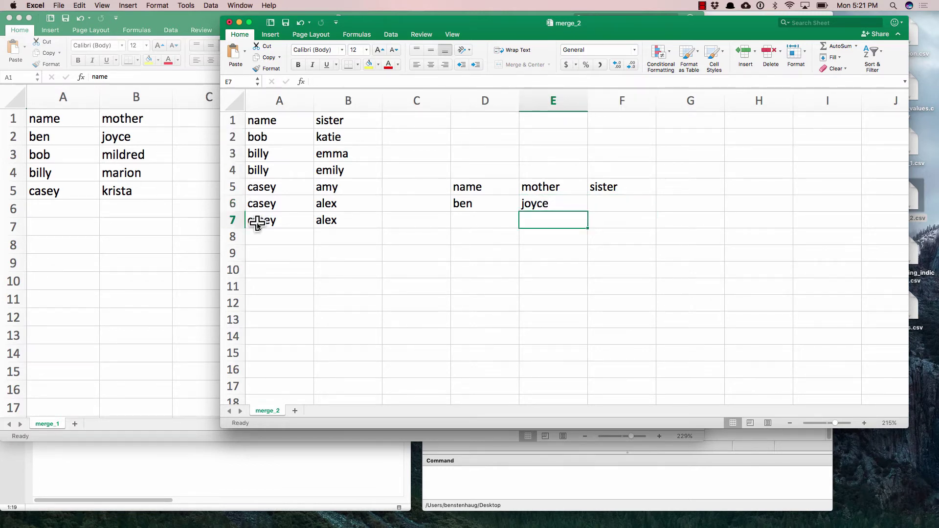
Enter the second person and mother from merge_1 in D7 and E7 of merge_2, with the matching sister in F7
key(Left)
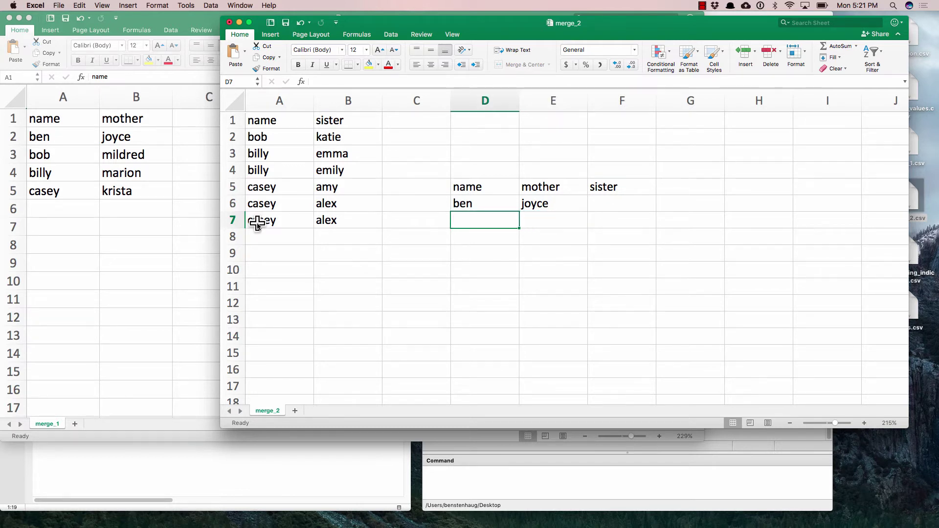
text(bob)
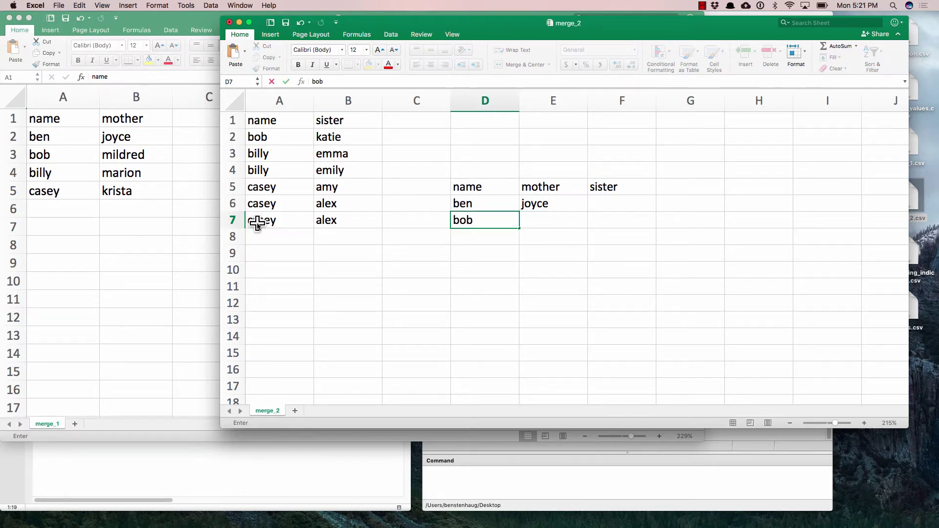
key(Tab)
text(mildred)
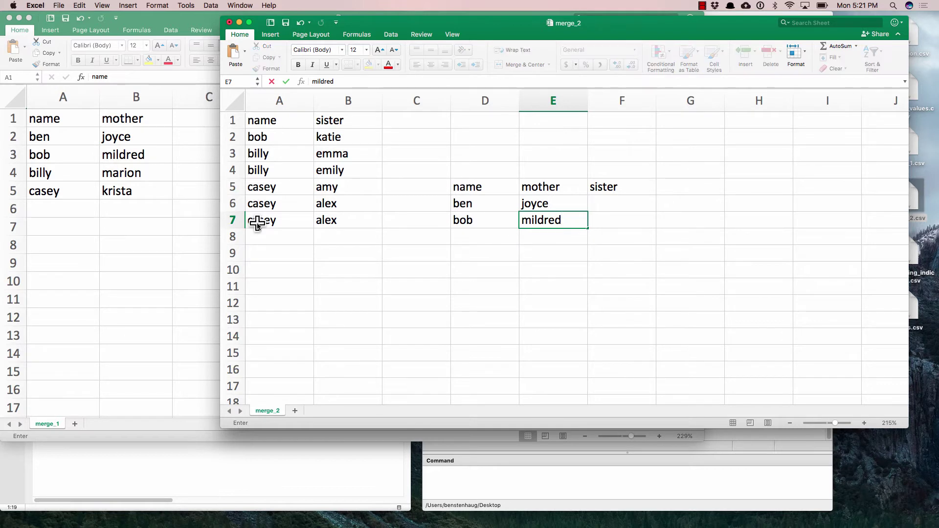
key(Tab)
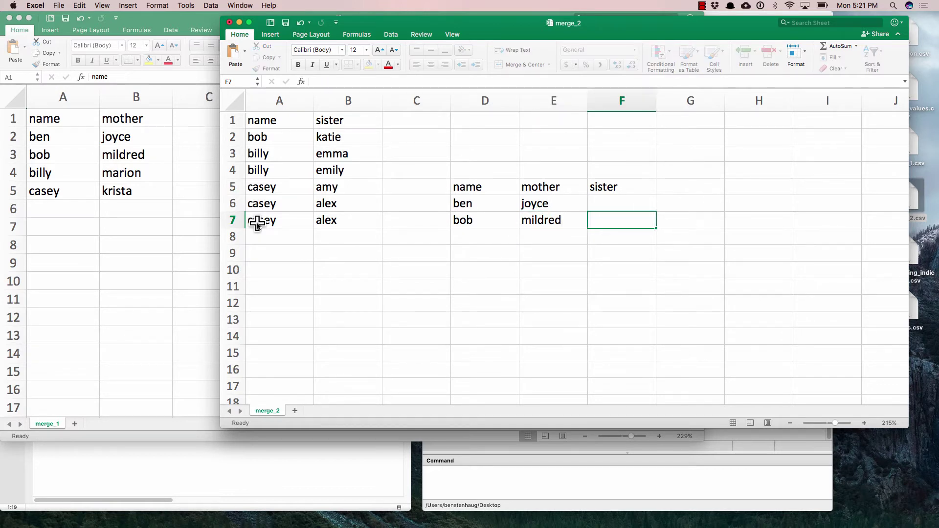
text(katie)
Make the name, mother and sister headers in D5 to F5 bold
key(Up)
key(Up)
key(shift+Left)
key(shift+Left)
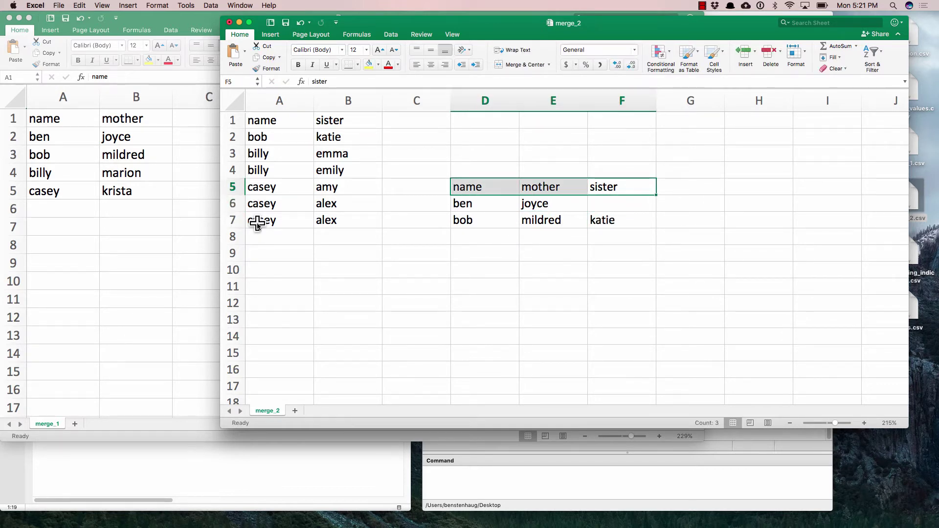
key(super+b)
key(Down)
key(Down)
Enter the third person and mother from merge_1 in D8 and E8, with both matching sisters joined by a plus sign in F8
click(485, 234)
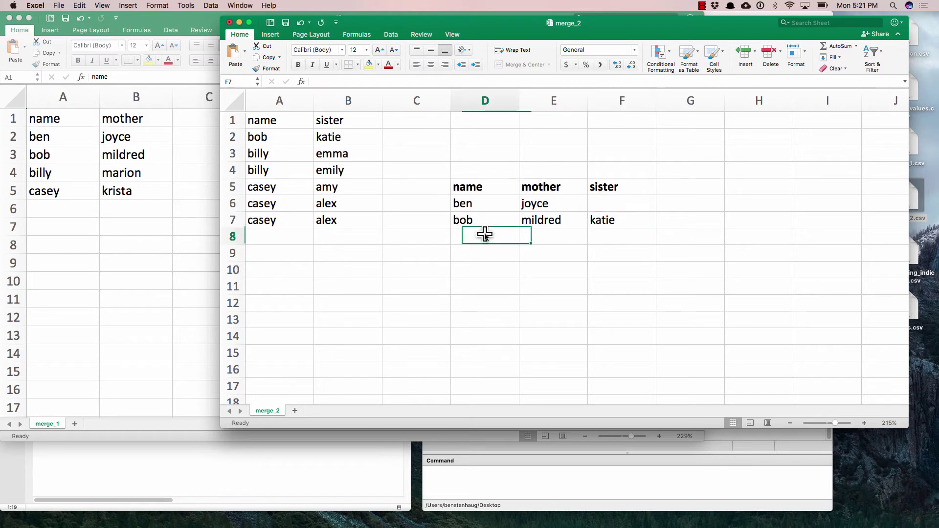
text(billy)
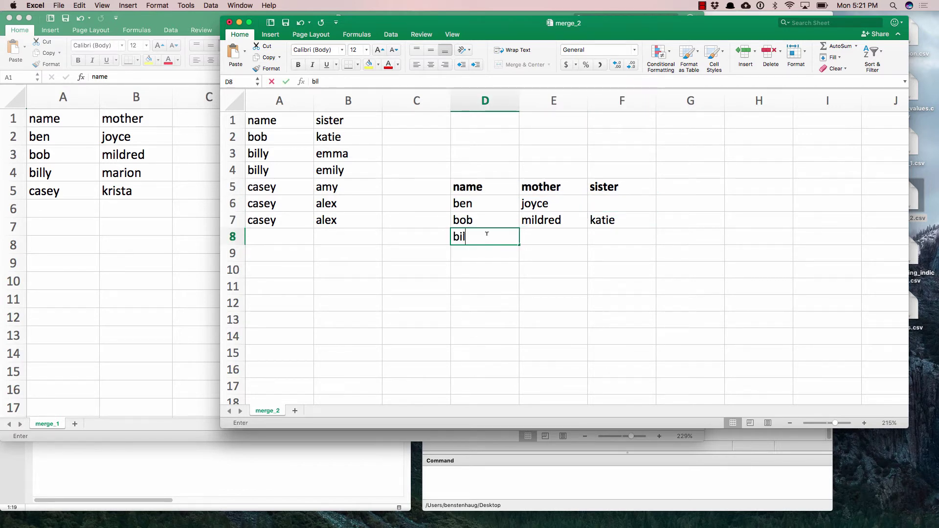
key(Tab)
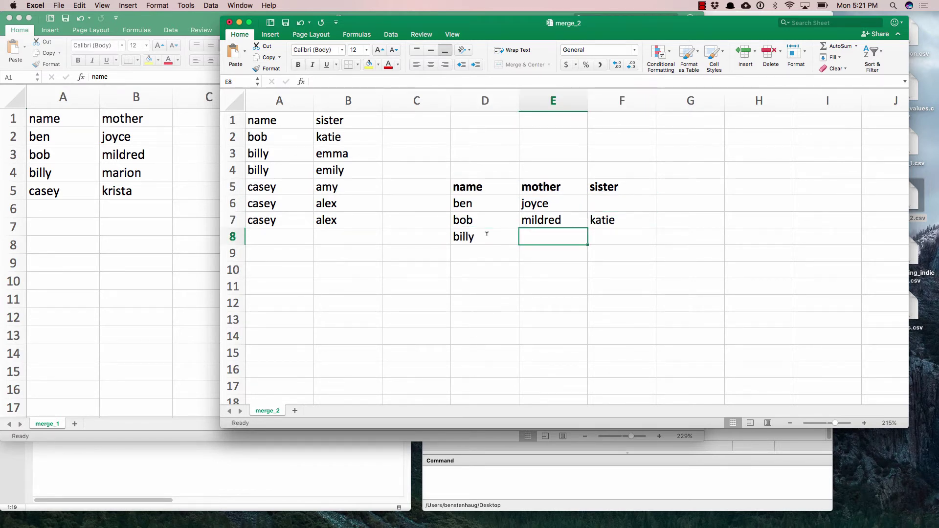
text(mil)
key(BackSpace)
key(BackSpace)
key(BackSpace)
key(BackSpace)
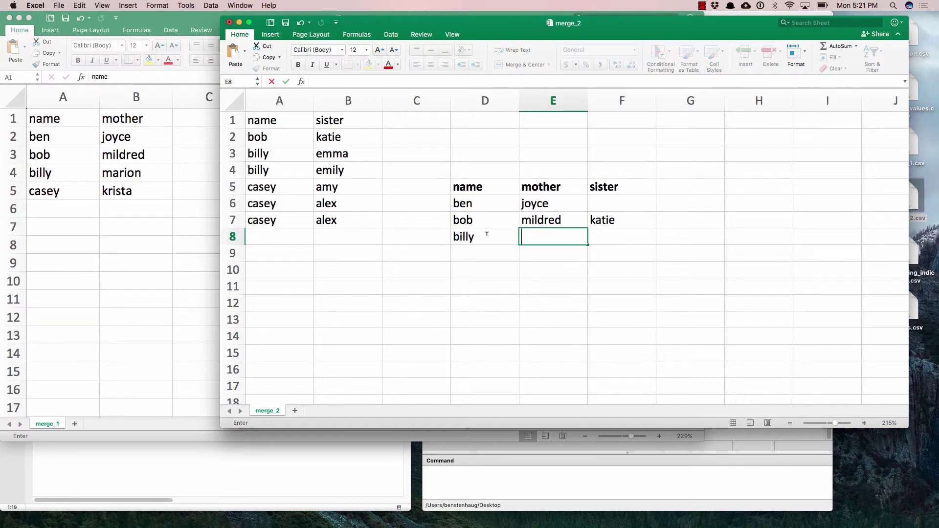
text(marion)
key(Tab)
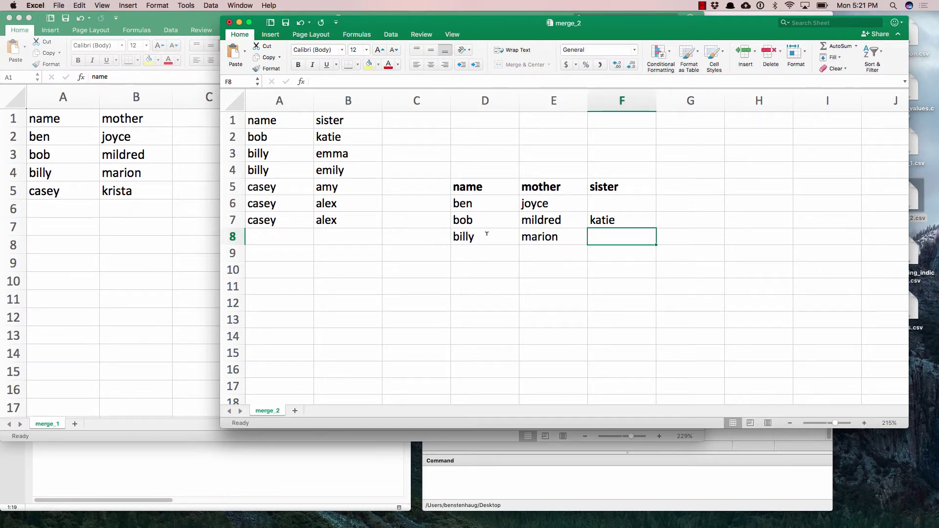
text(emma +)
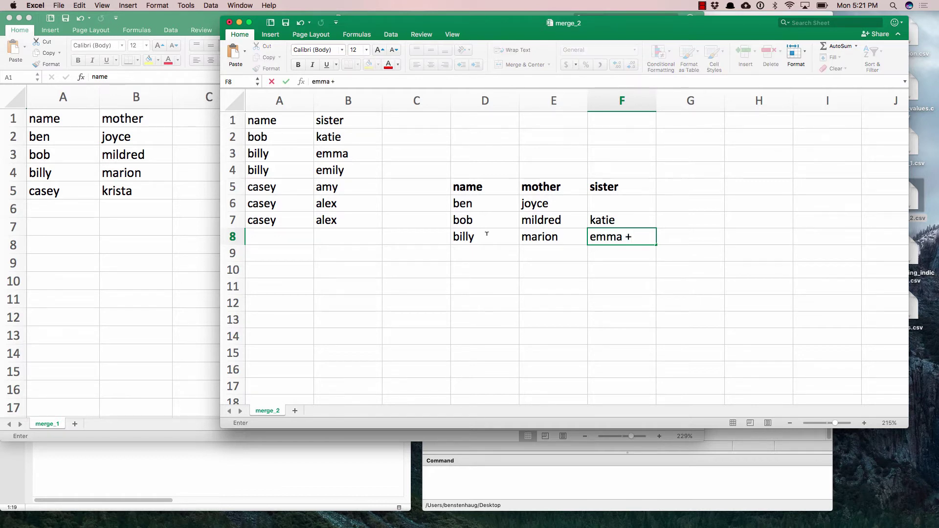
text( emily)
key(Return)
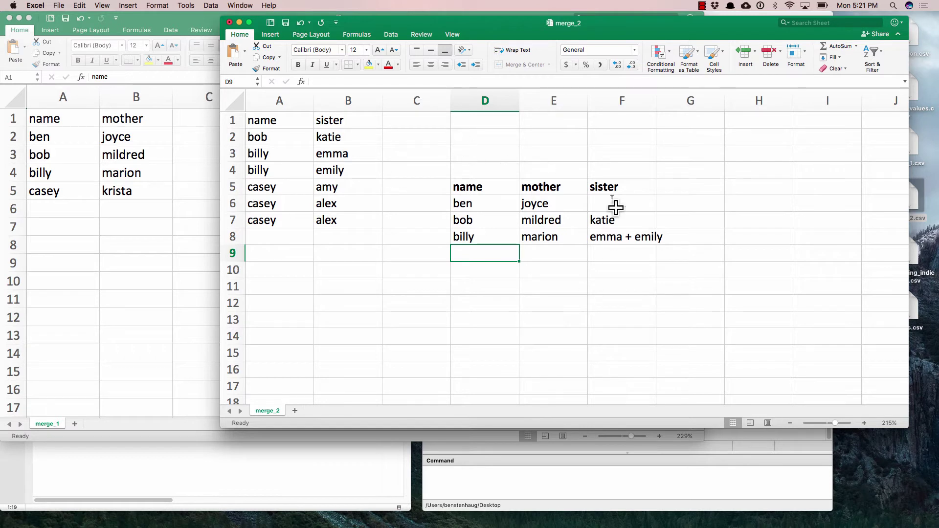
click(635, 241)
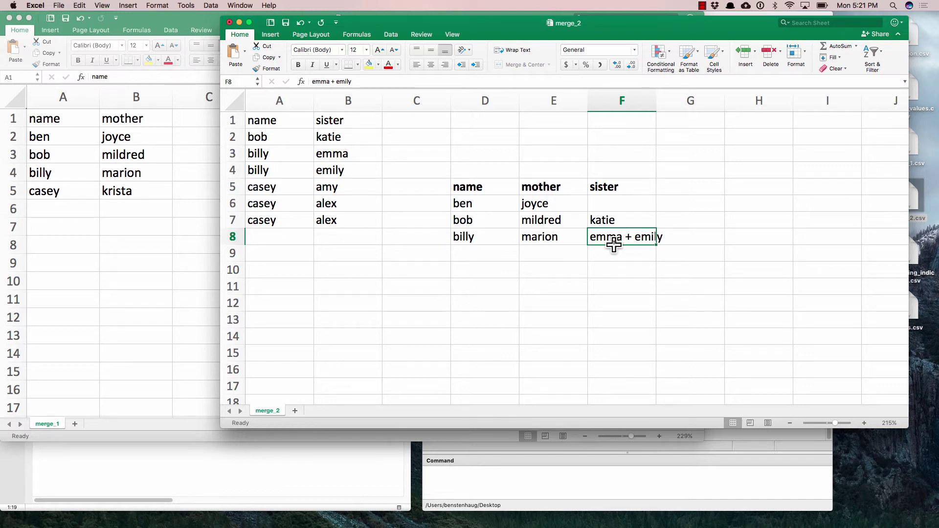
Repeat the third person and mother in D9 and E9, with only the second matching sister in F9
click(490, 259)
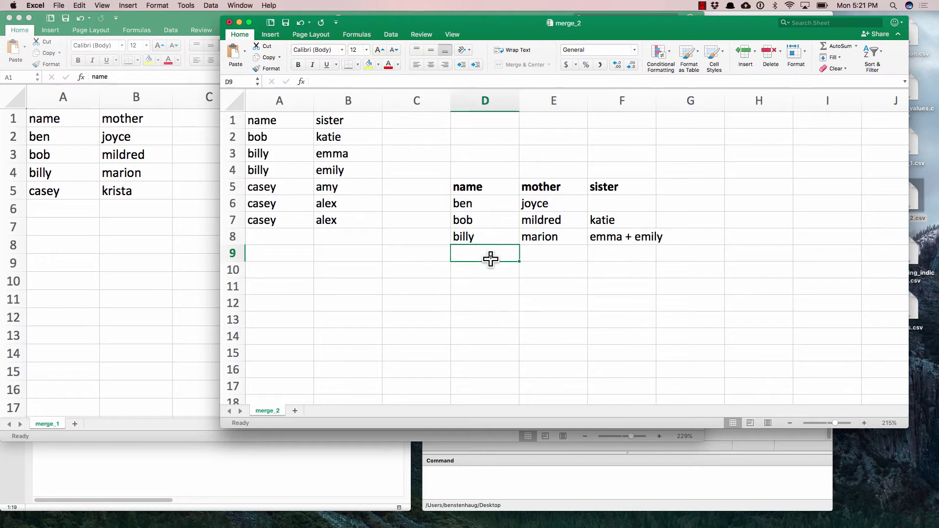
text(billy)
key(Tab)
text(marion)
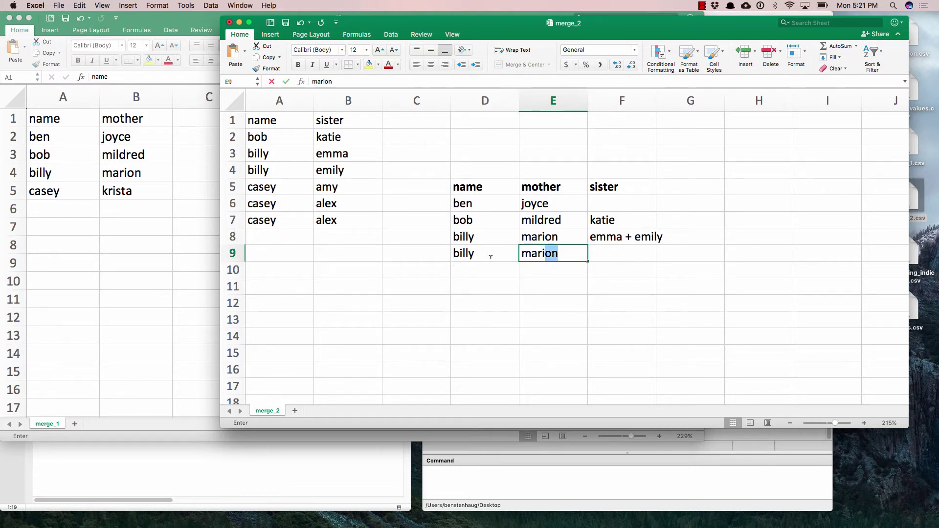
key(Tab)
text(emily)
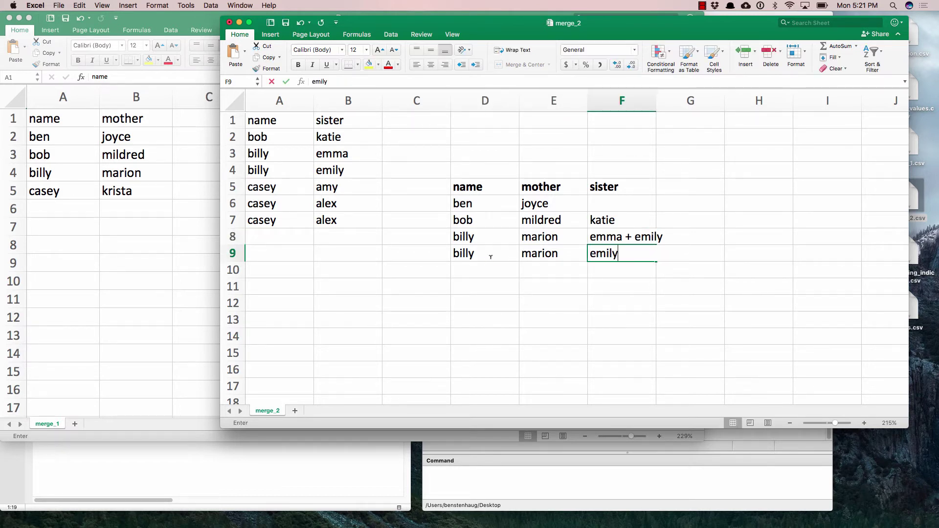
key(BackSpace)
text(y)
Shorten cell F8 to the first matching sister only
click(637, 238)
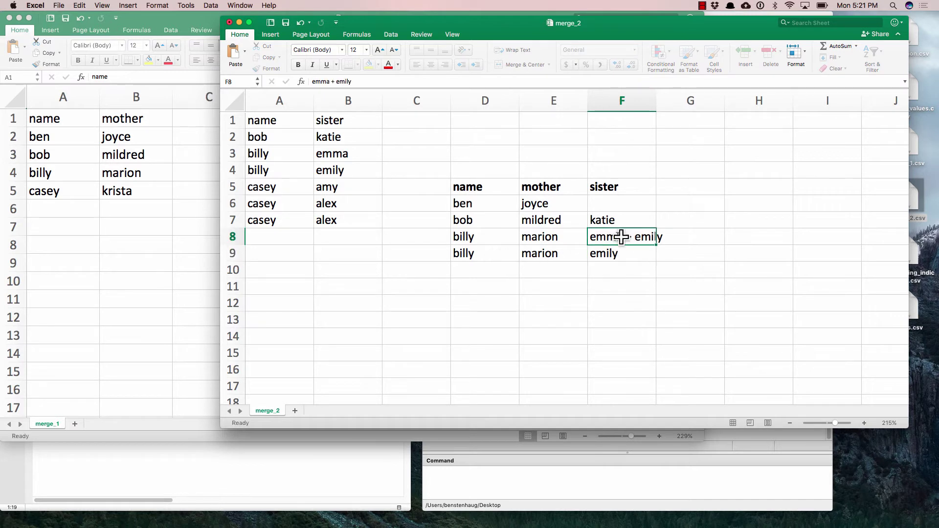
key(shift+End)
key(BackSpace)
key(Return)
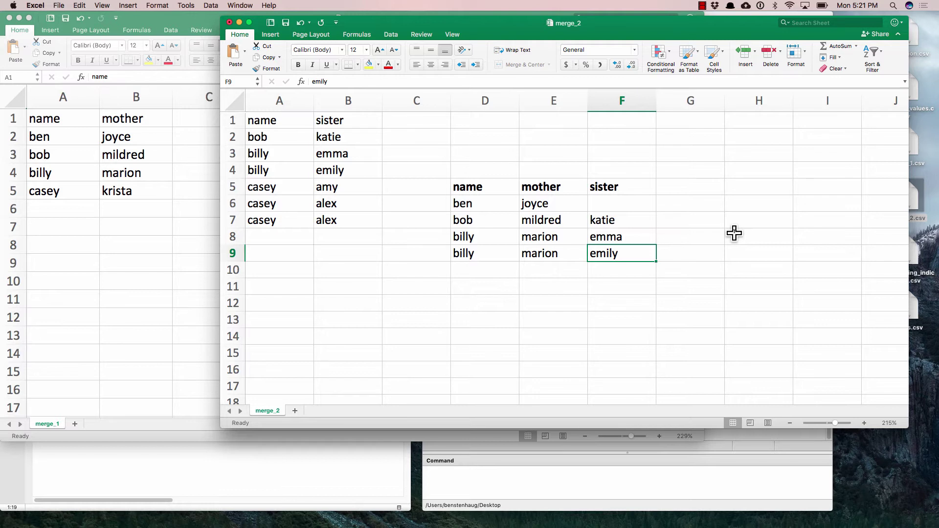
Copy the last person and mother, A5:B5 in merge_1, into rows 10, 11 and 12 of the merged table in merge_2
click(87, 205)
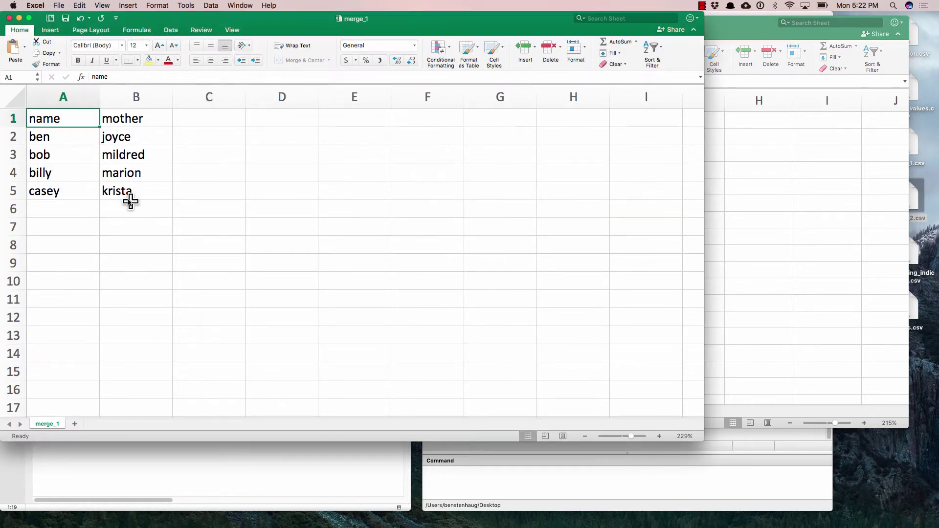
drag(91, 191, 137, 191)
key(super+c)
click(860, 239)
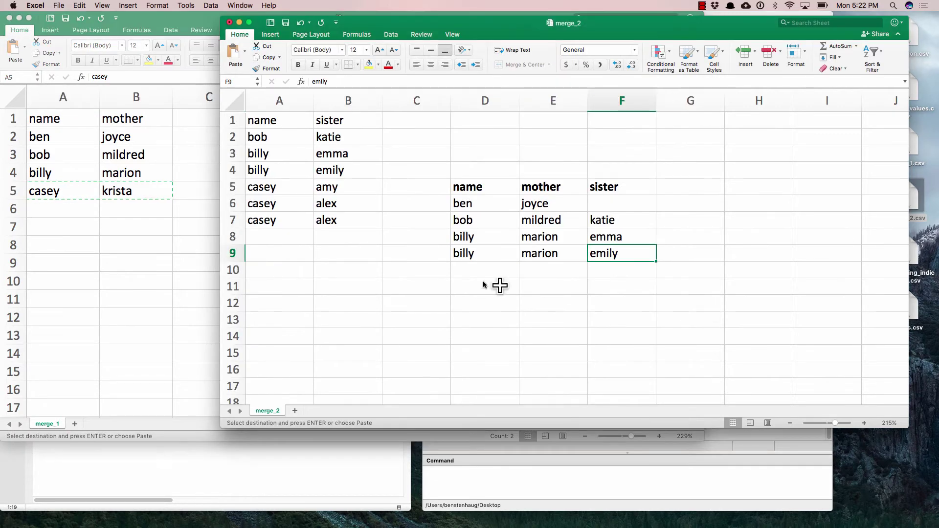
click(496, 273)
key(super+v)
click(482, 292)
key(super+v)
click(489, 302)
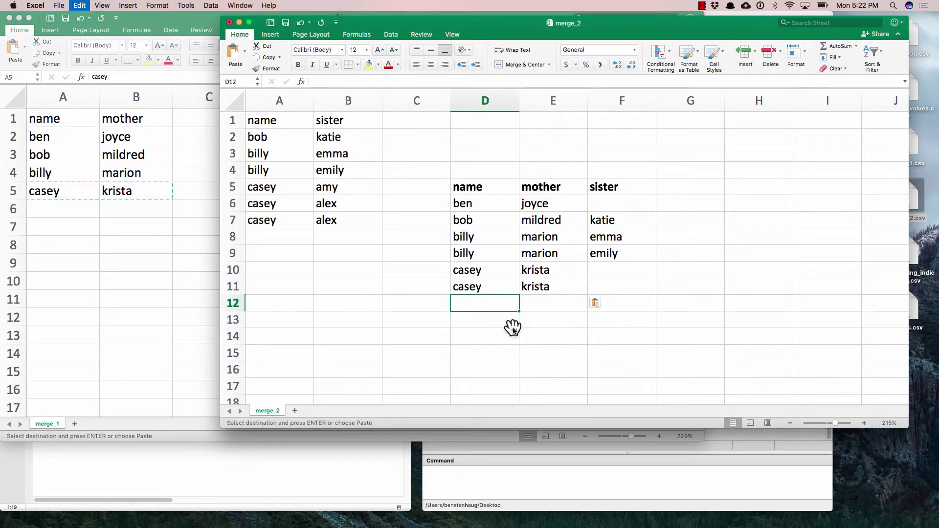
key(super+v)
Copy the last person's three sister entries from B5:B7 into F10:F12 of the merged table
click(554, 274)
drag(350, 191, 343, 218)
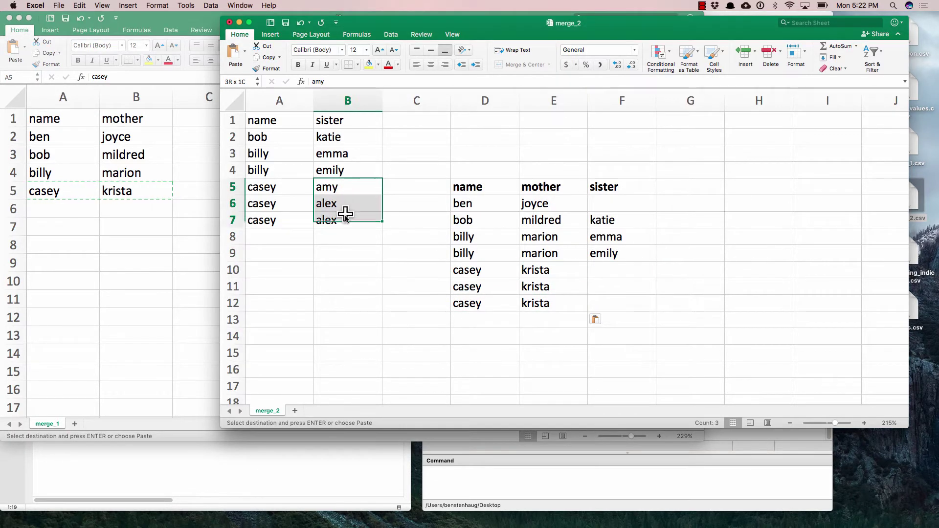
key(super+c)
click(601, 268)
key(super+v)
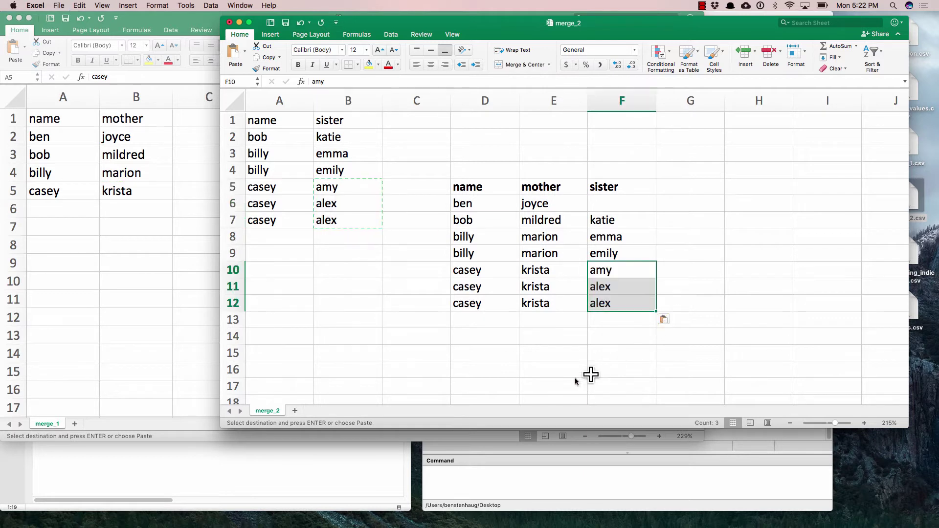
click(545, 293)
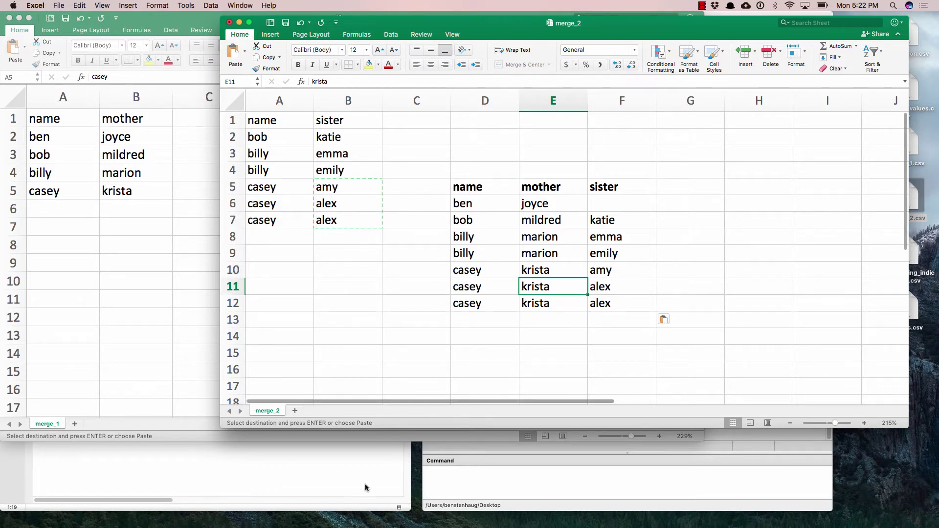
Switch to Stata and add the comment "* pull in sisters and save it" below the merge or join comment in the do-file
click(354, 467)
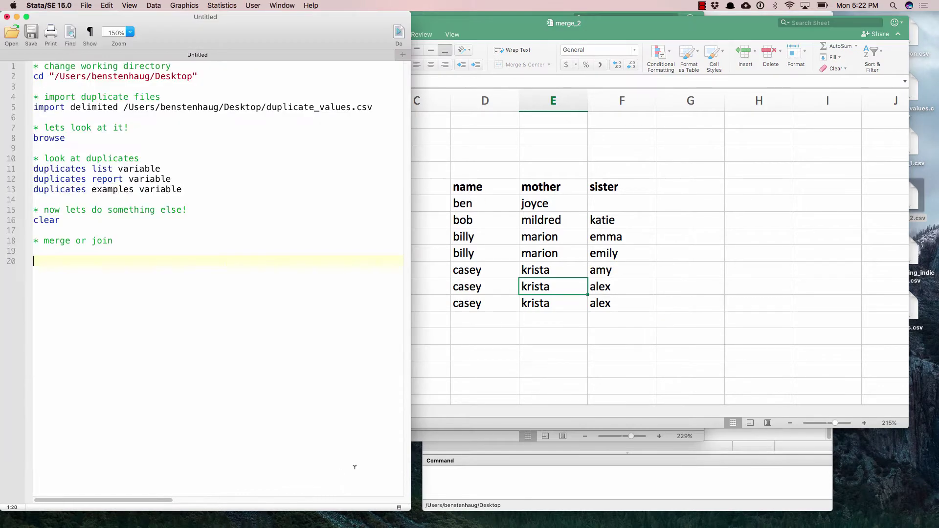
click(526, 480)
click(216, 263)
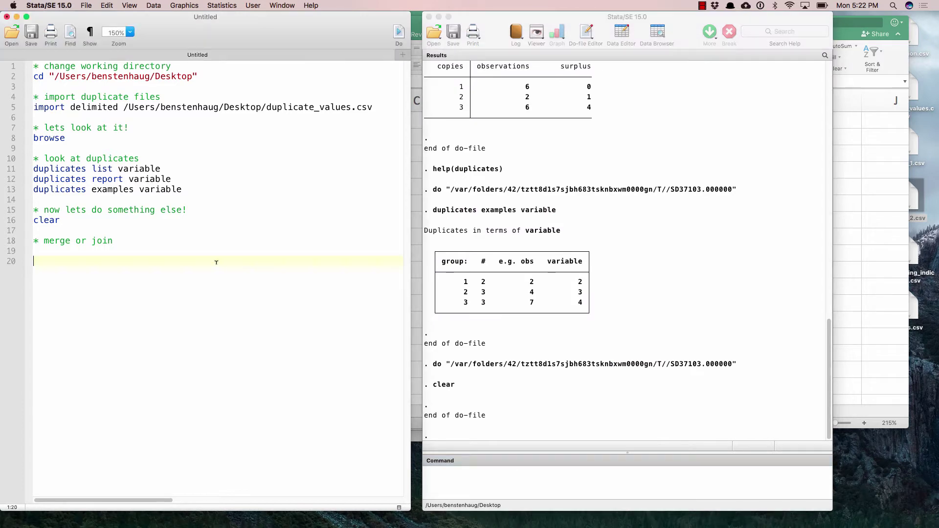
click(170, 254)
click(870, 176)
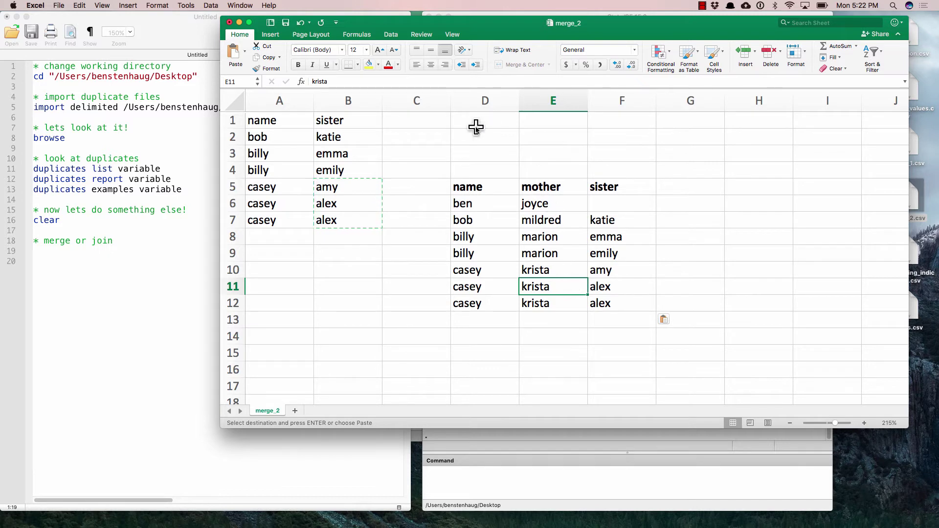
click(467, 201)
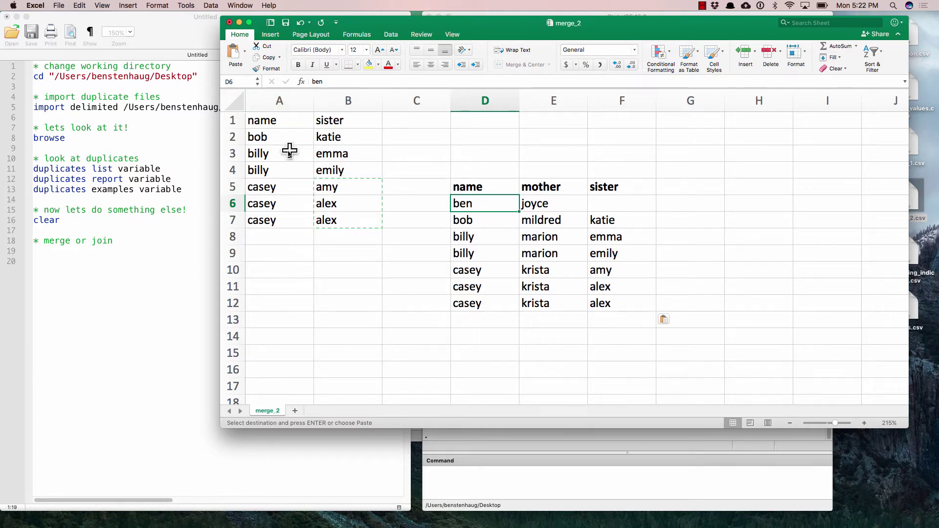
click(124, 244)
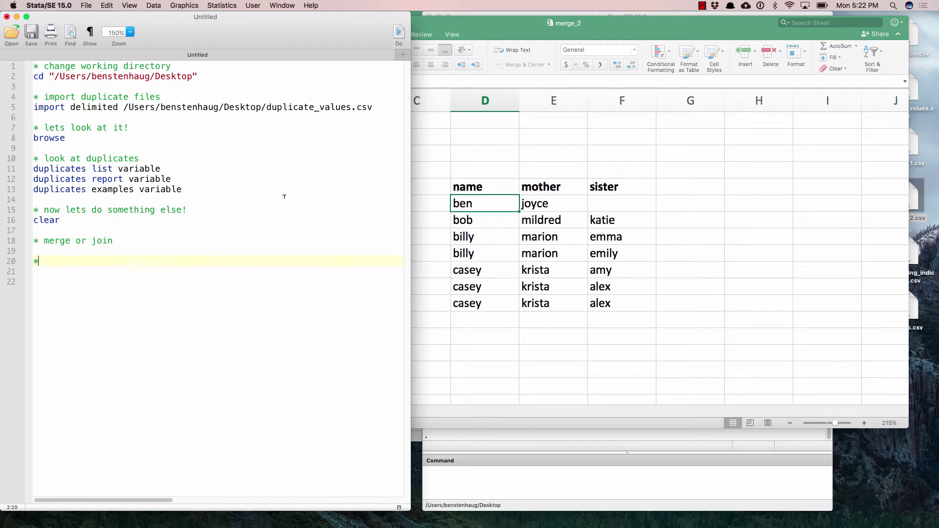
text(sisters and save it)
key(Return)
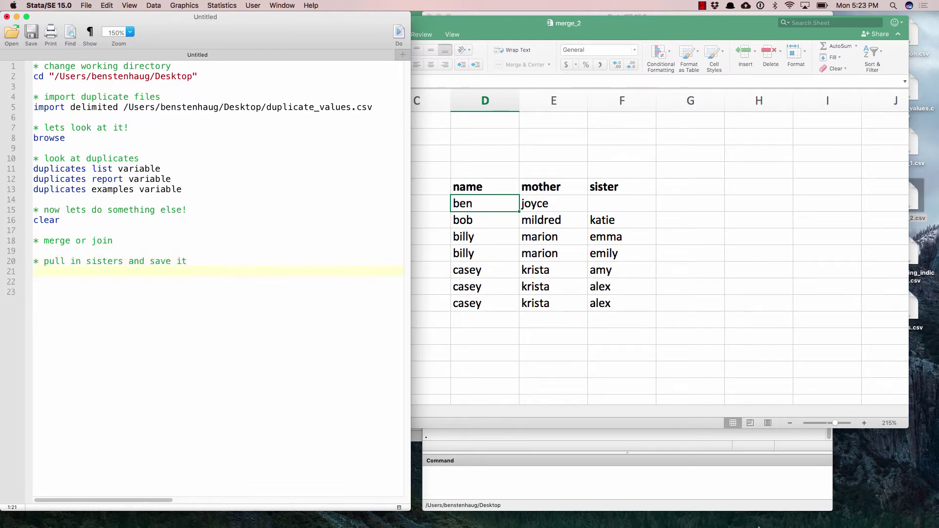
Import merge_2.csv from the Desktop as delimited text data, always using the first row for variable names
click(709, 448)
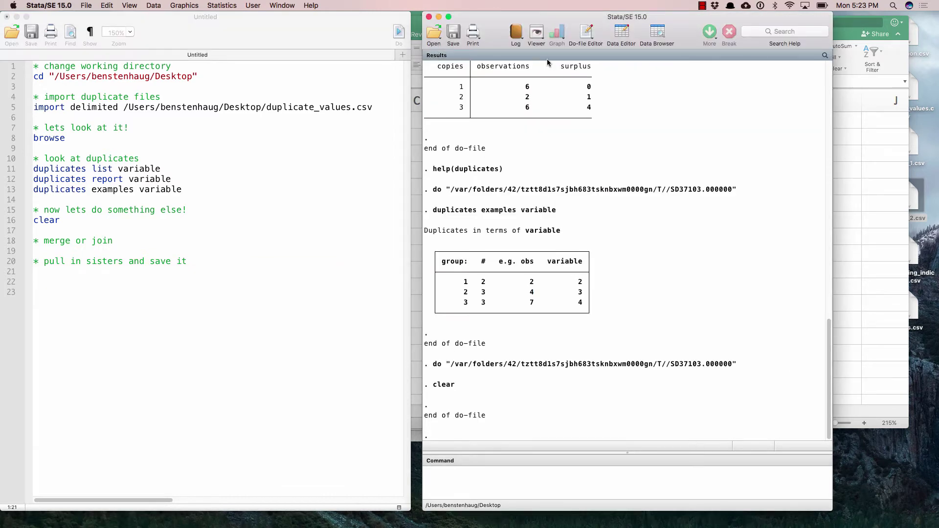
click(85, 6)
mouse_move(138, 217)
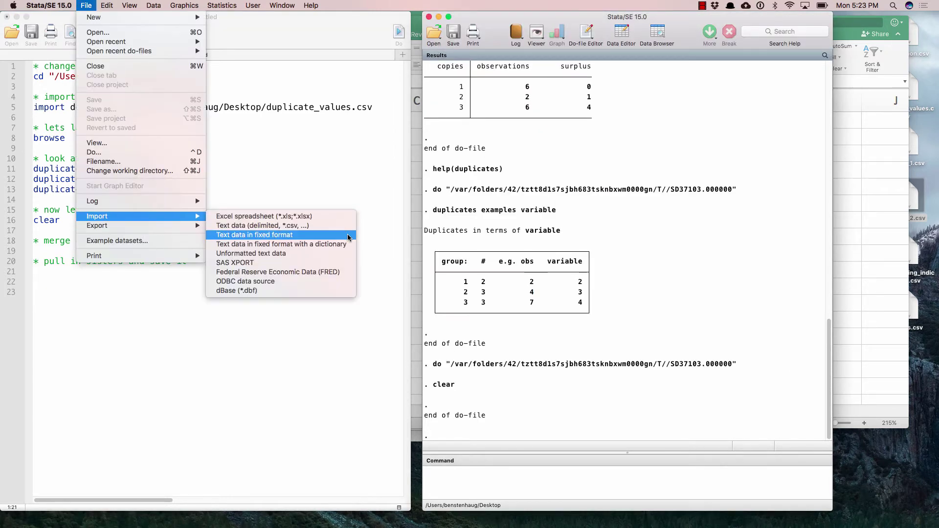
click(316, 226)
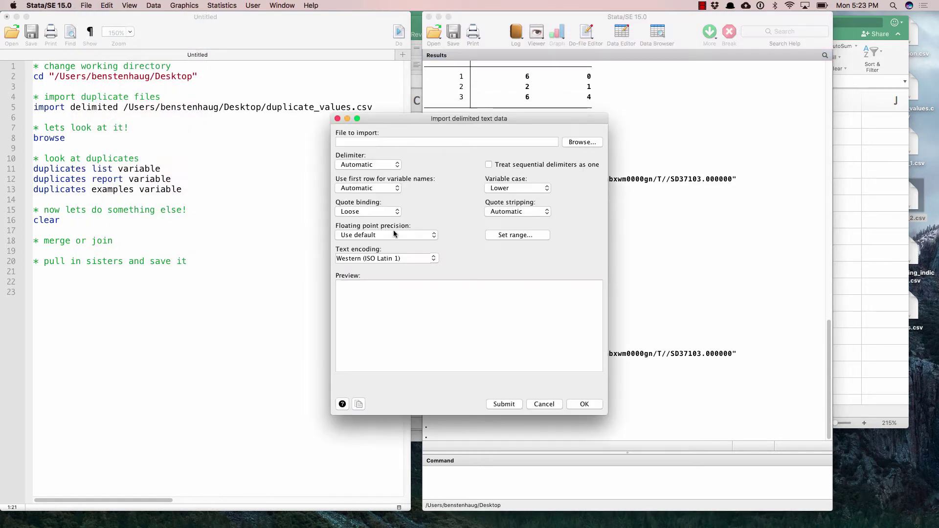
click(591, 143)
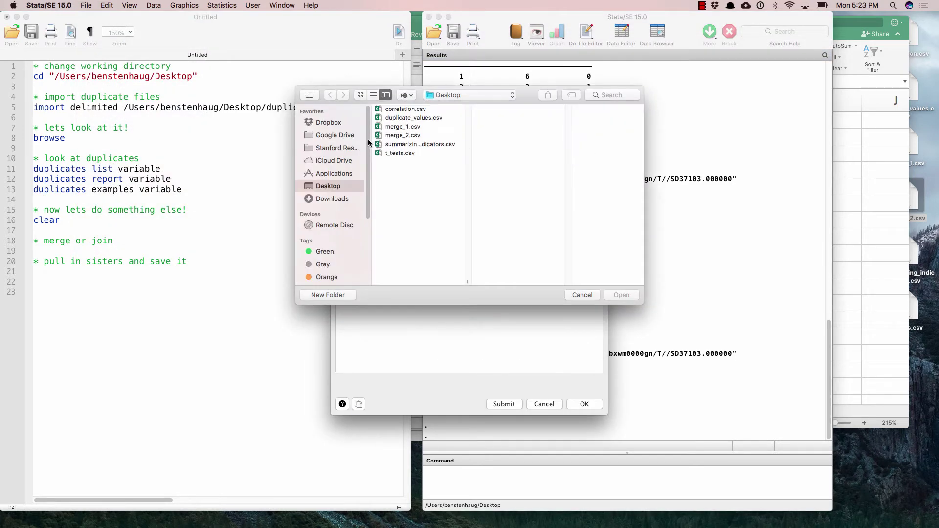
click(410, 135)
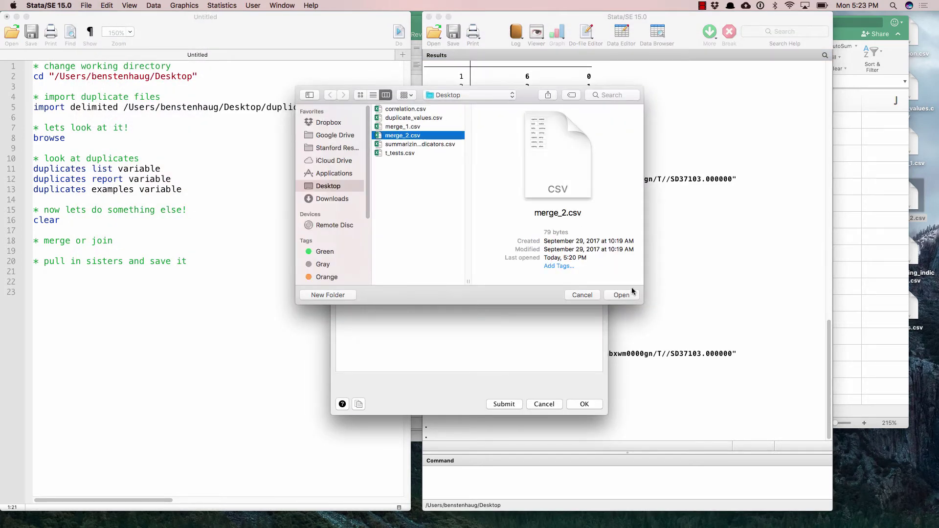
click(626, 299)
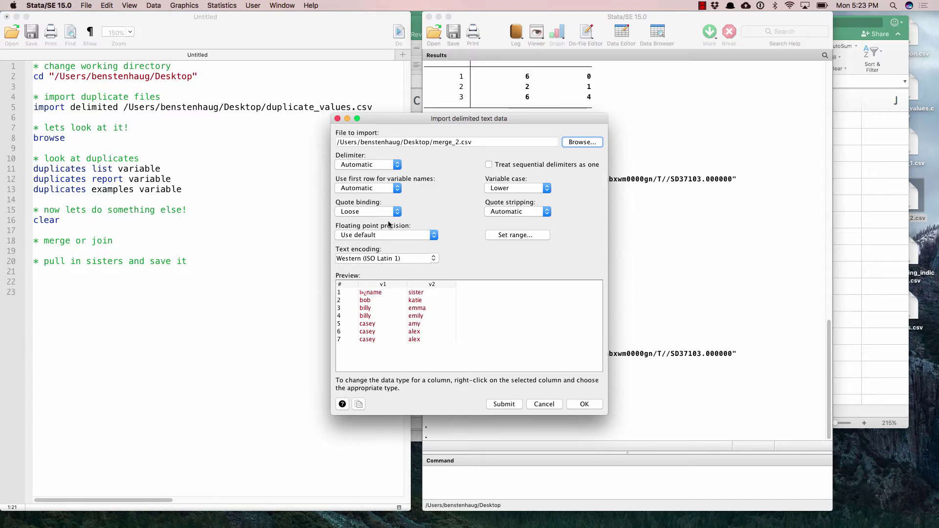
click(375, 188)
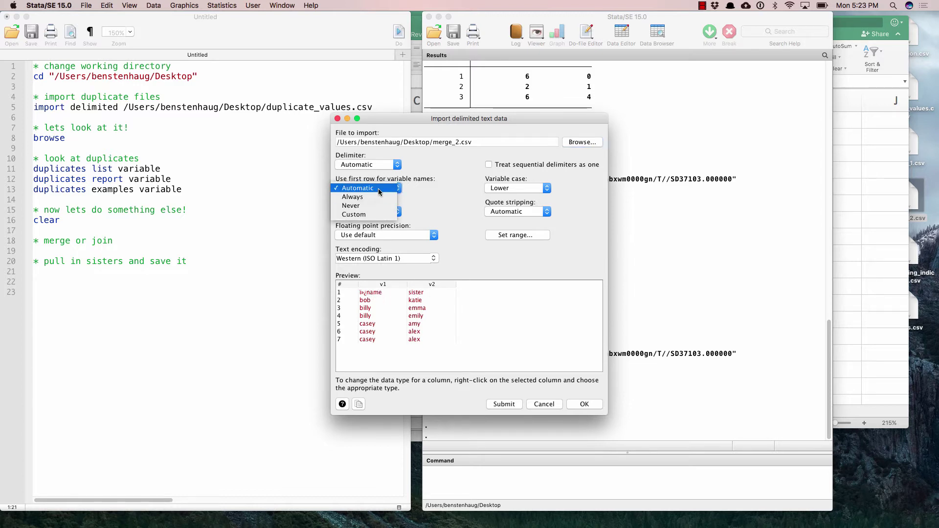
click(371, 197)
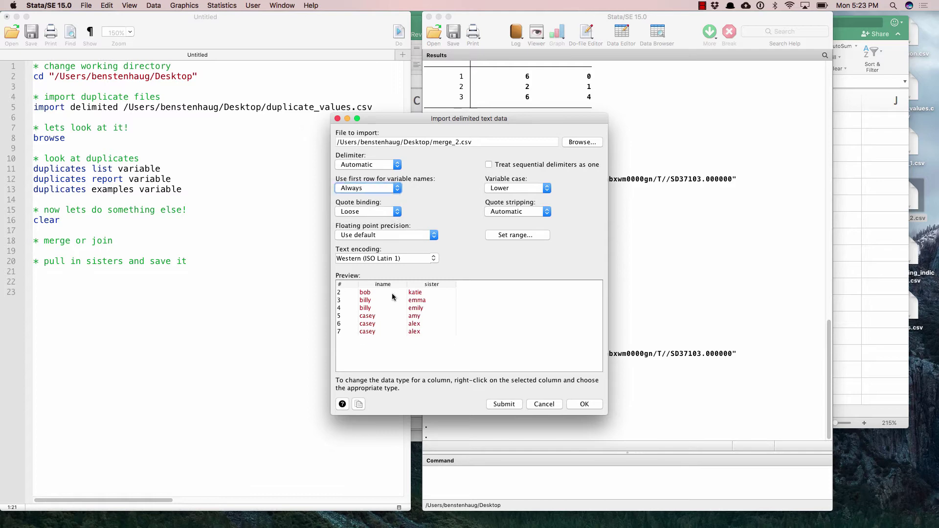
click(584, 405)
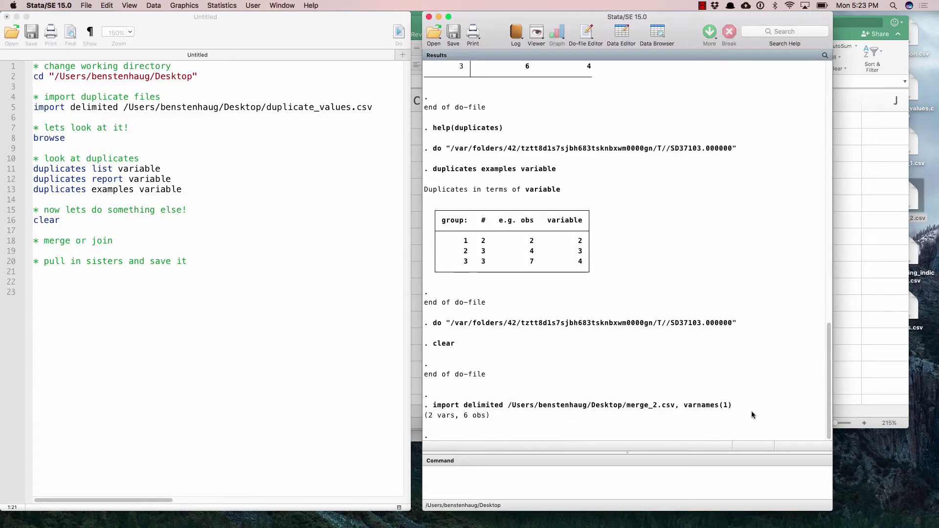
Copy the executed import delimited command for merge_2.csv from the results into the do-file below the sisters comment
drag(735, 405, 433, 409)
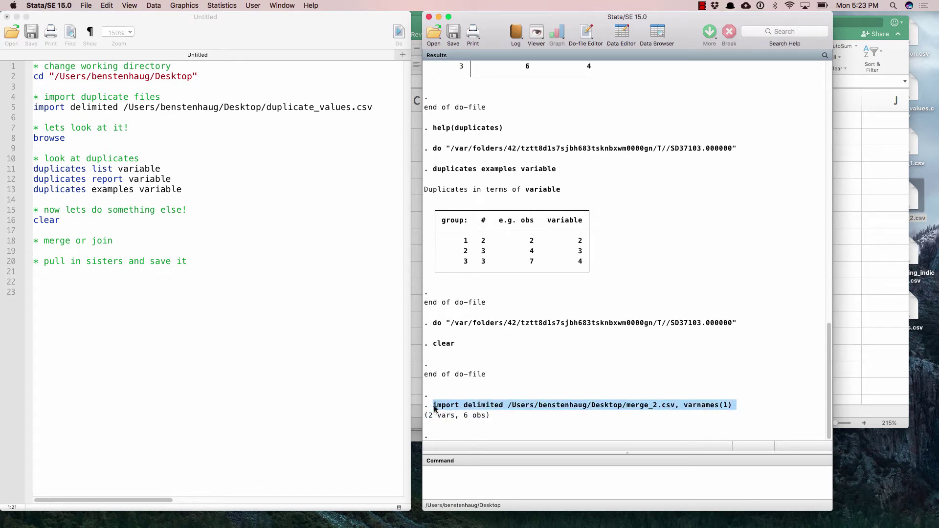
click(77, 310)
click(143, 272)
key(super+v)
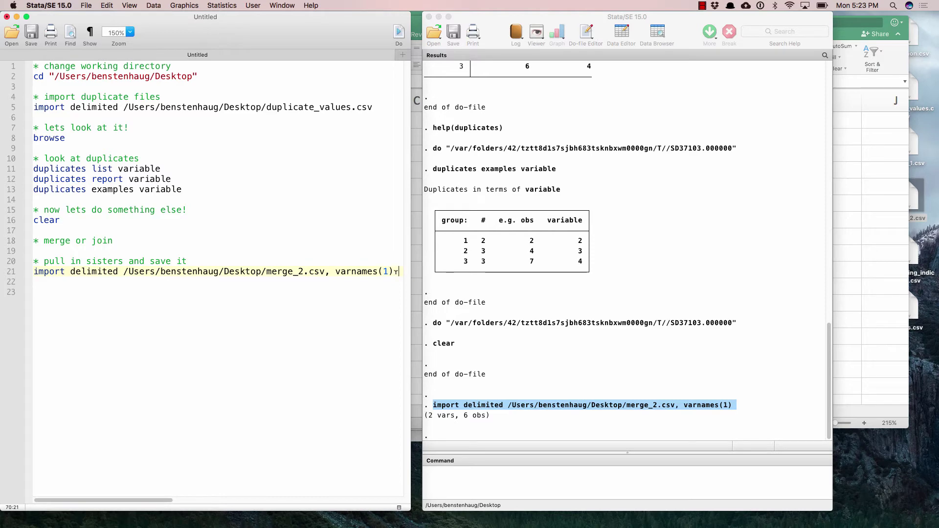
Add a browse command below the merge_2.csv import in the do-file and run only that line
key(Return)
text(br)
key(shift+Left)
key(shift+Left)
key(shift+Left)
key(shift+Left)
key(shift+Left)
key(shift+Left)
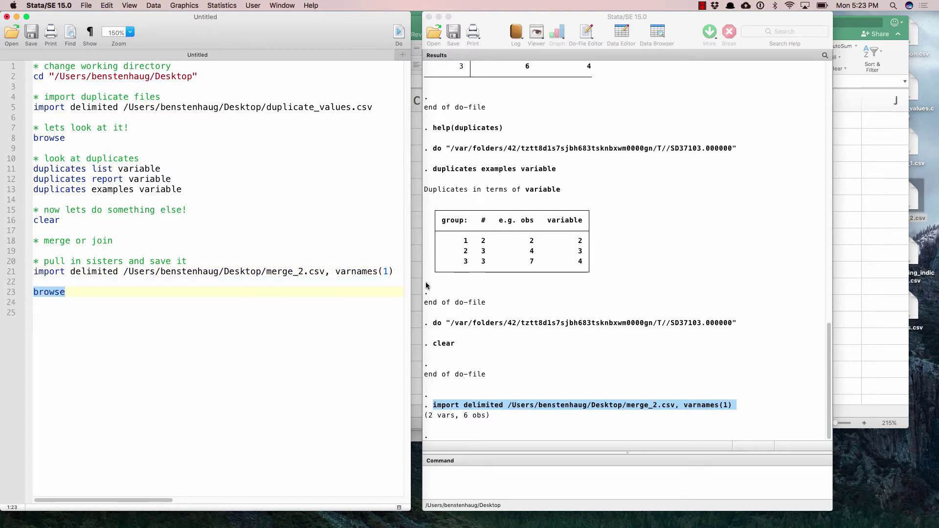
key(super+shift+d)
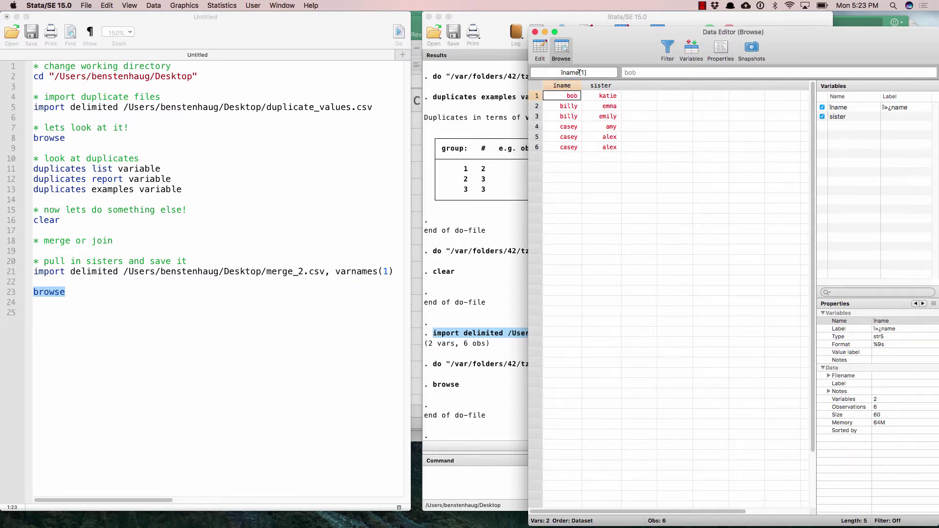
Add the command "rename ïname name" below browse in the do-file and run it
drag(579, 73, 561, 70)
click(164, 310)
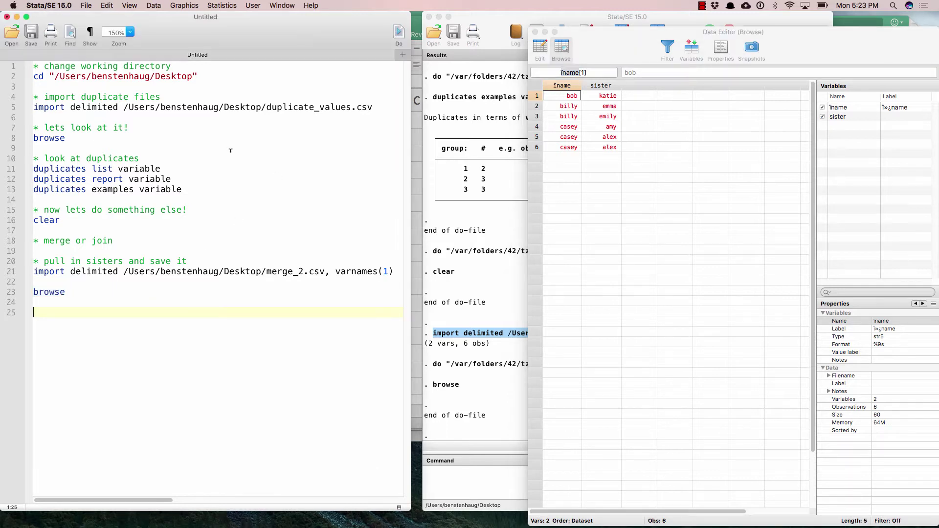
text(rename ïname name)
key(super+shift+Left)
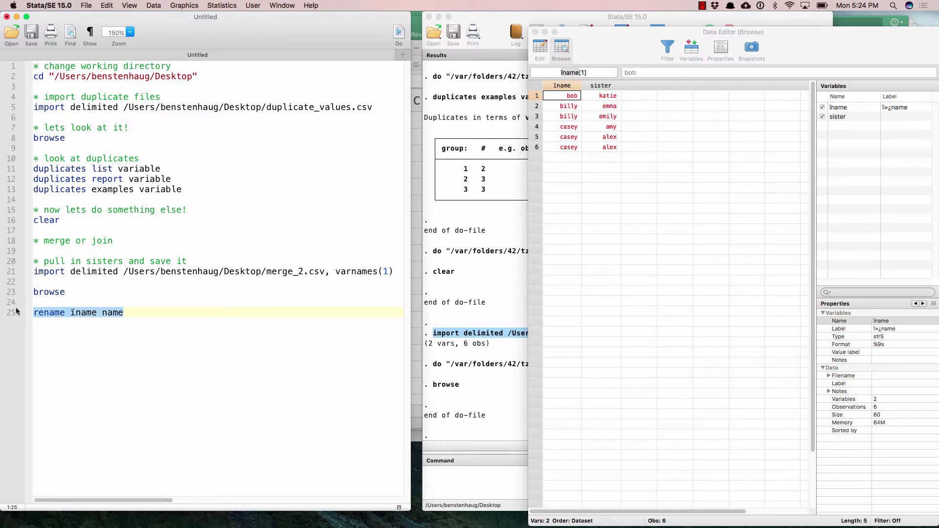
key(super+shift+d)
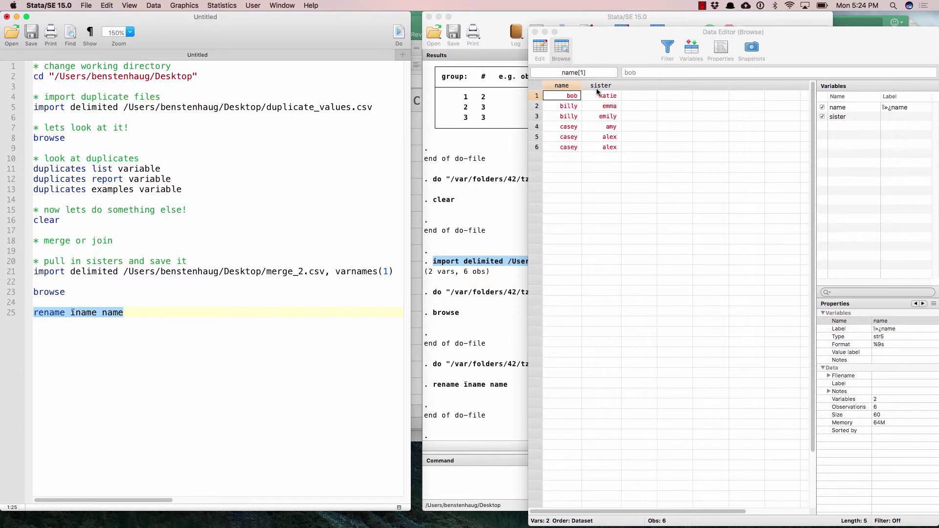
Add the comments "* take a look" above the second browse and "* rename because we had a weird variable" above the rename command
click(291, 313)
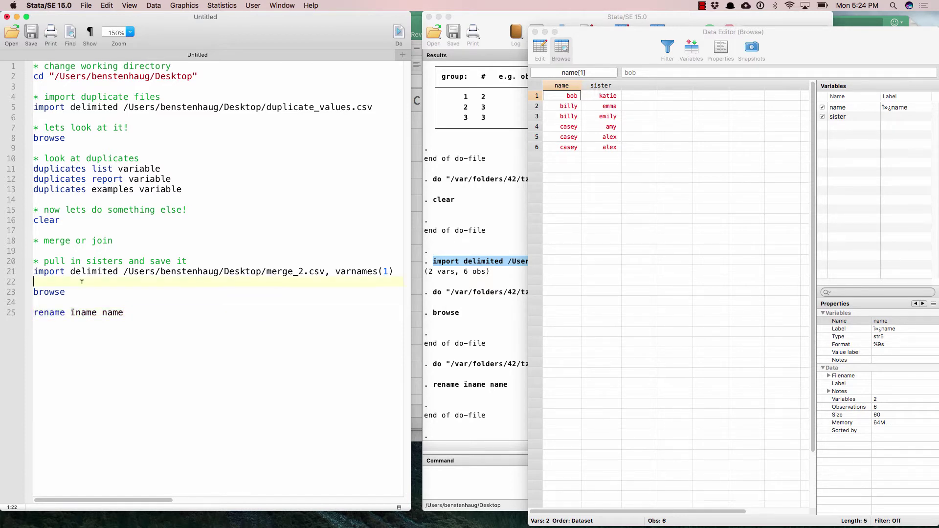
key(Return)
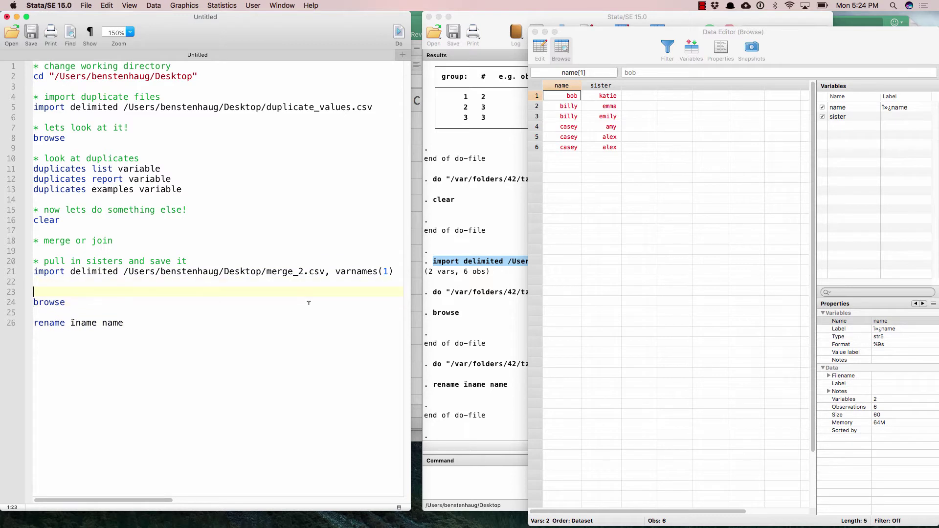
text(* take a look)
key(Down)
key(Return)
text(* rename because we had a we)
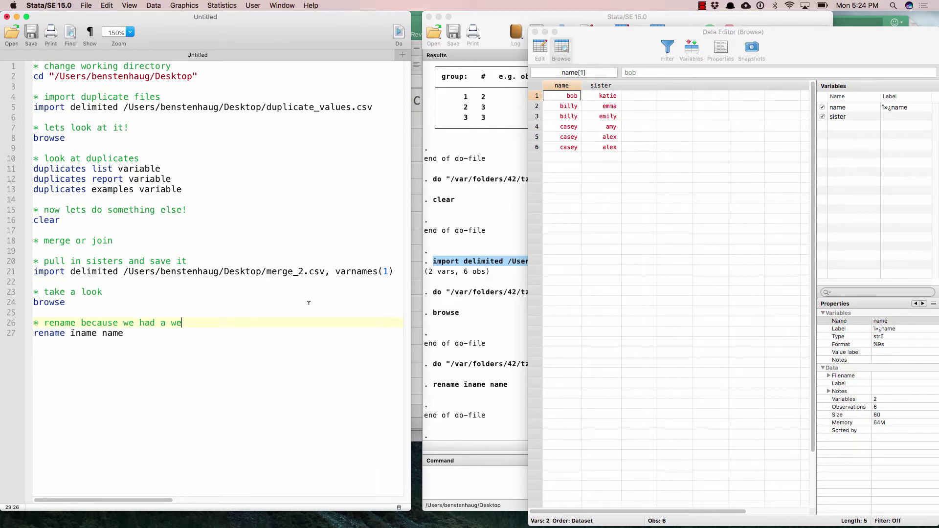
text(ird variable)
key(Return)
key(BackSpace)
key(Down)
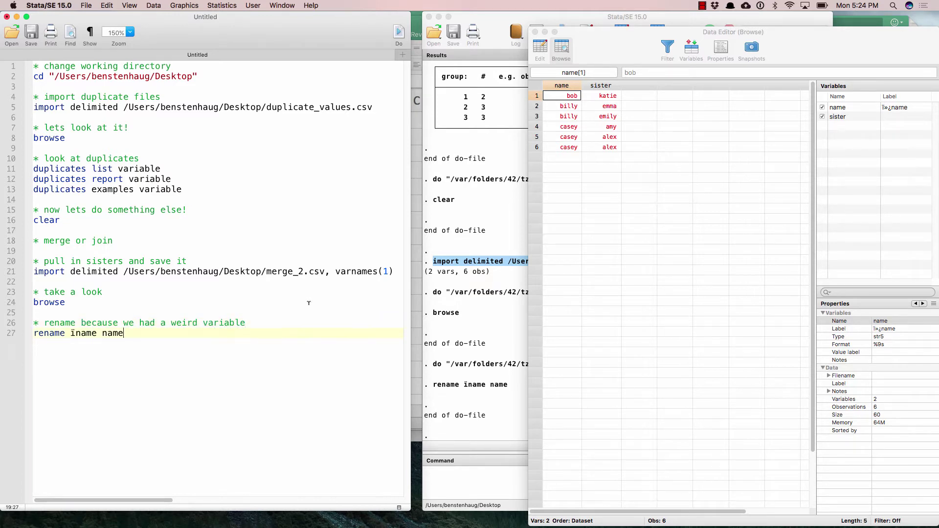
Add the comment "* lets save it!" at the end of the do-file and save the dataset on the Desktop as merge_2.dta
text(save it!)
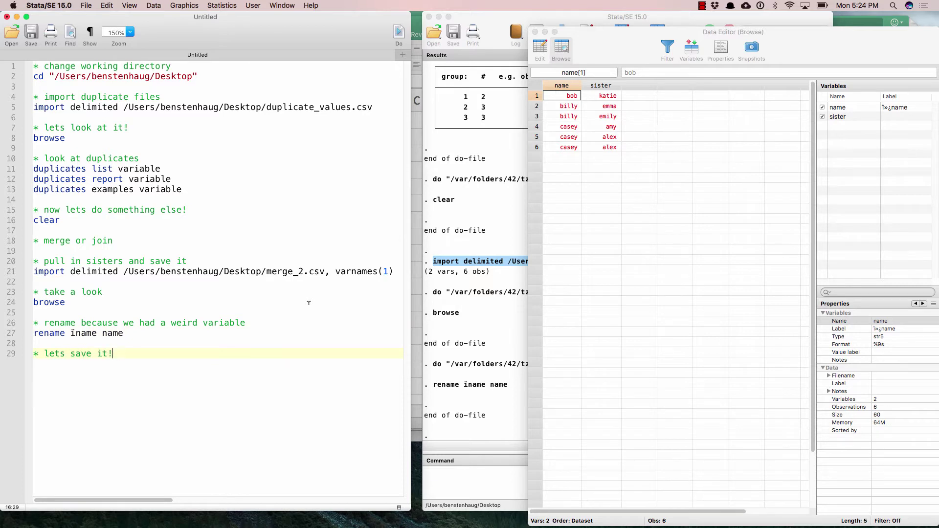
key(Return)
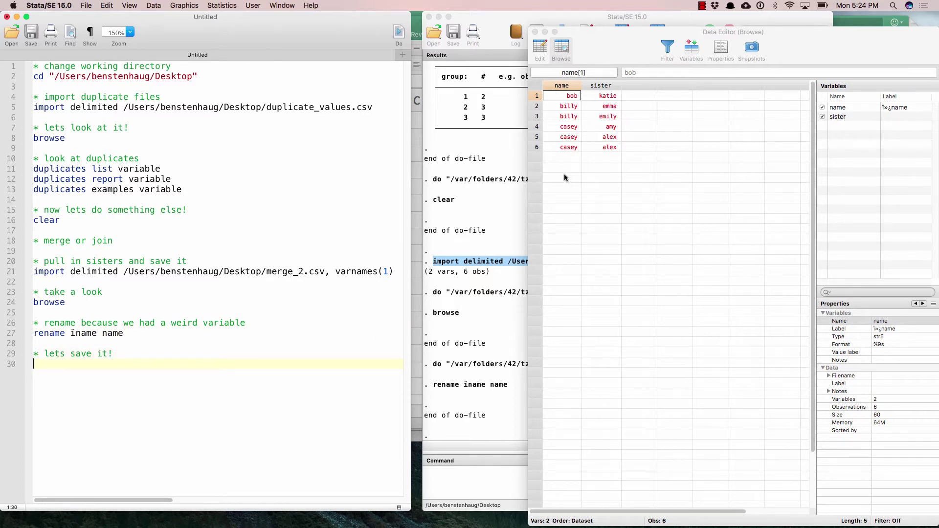
click(508, 248)
click(82, 5)
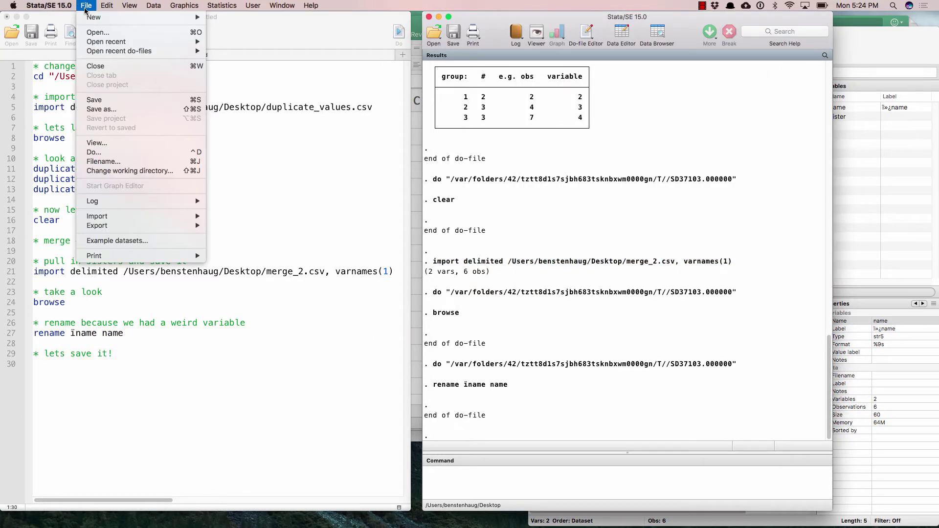
click(133, 110)
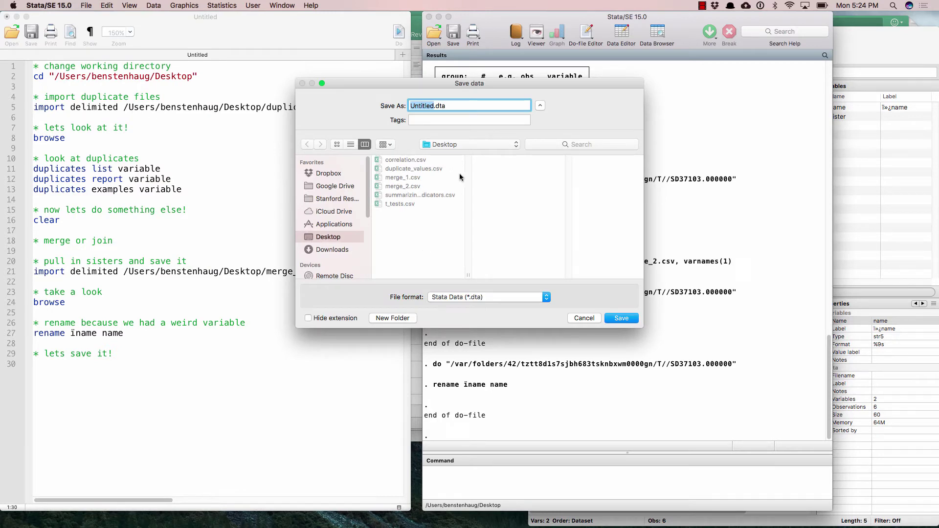
text(merge_12)
key(BackSpace)
key(BackSpace)
text(2)
click(615, 318)
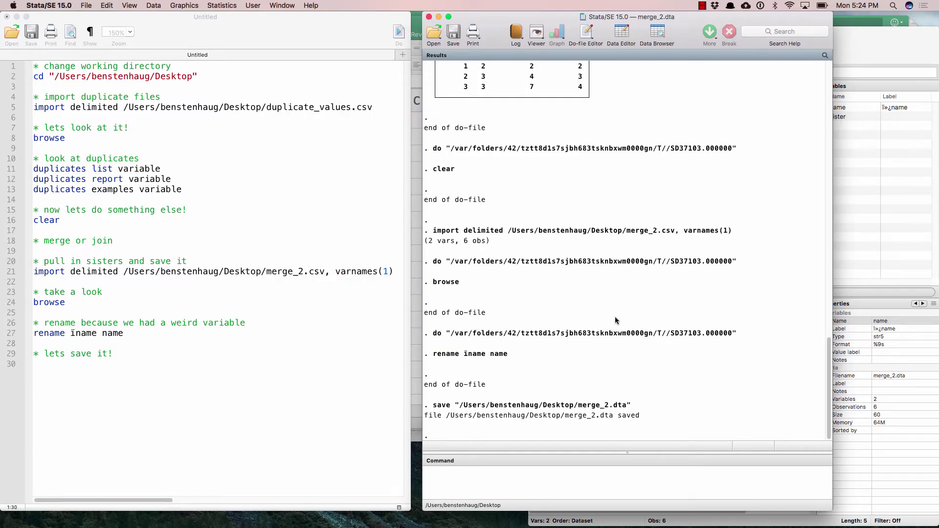
Check the saved merge_2 dataset in the Data Browser, close it and return to the do-file
click(659, 35)
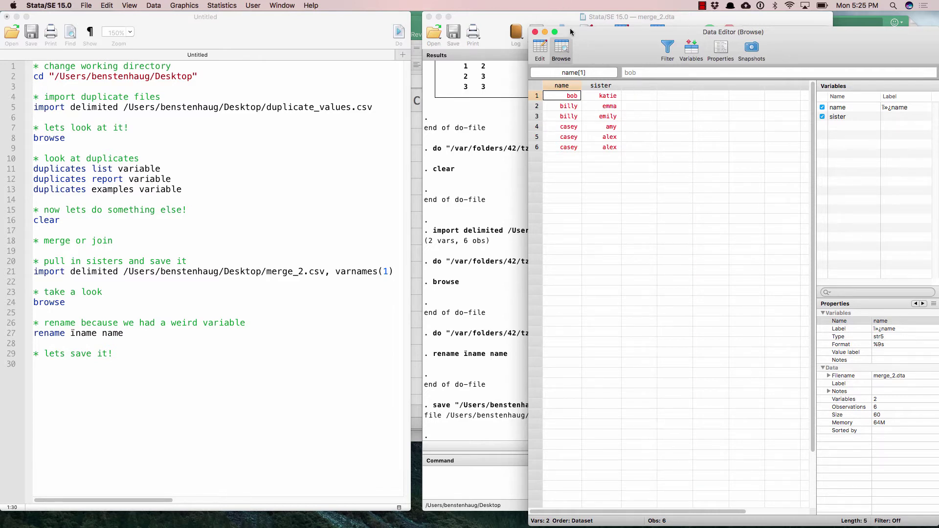
click(535, 33)
click(113, 375)
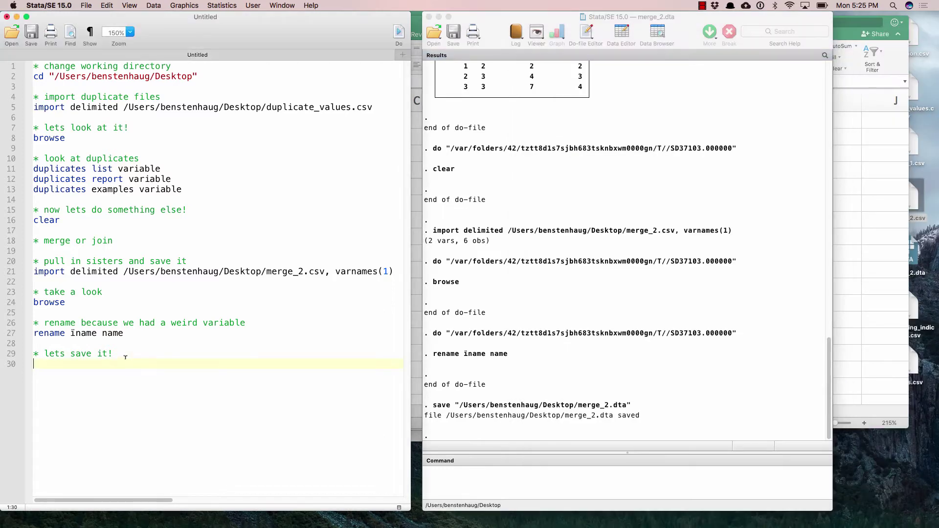
Copy the executed save command for merge_2.dta from the results into the do-file below the "* lets save it!" comment
click(602, 434)
drag(637, 401, 432, 405)
key(super+c)
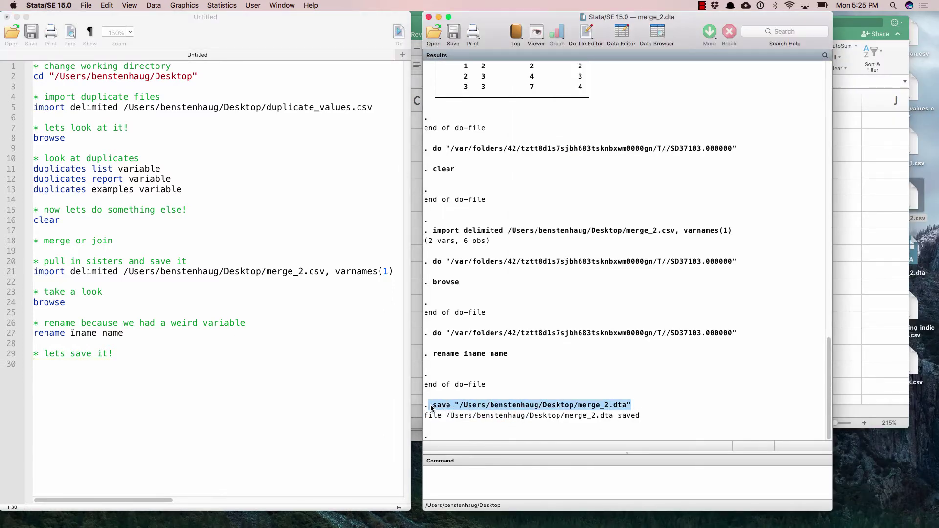
click(268, 365)
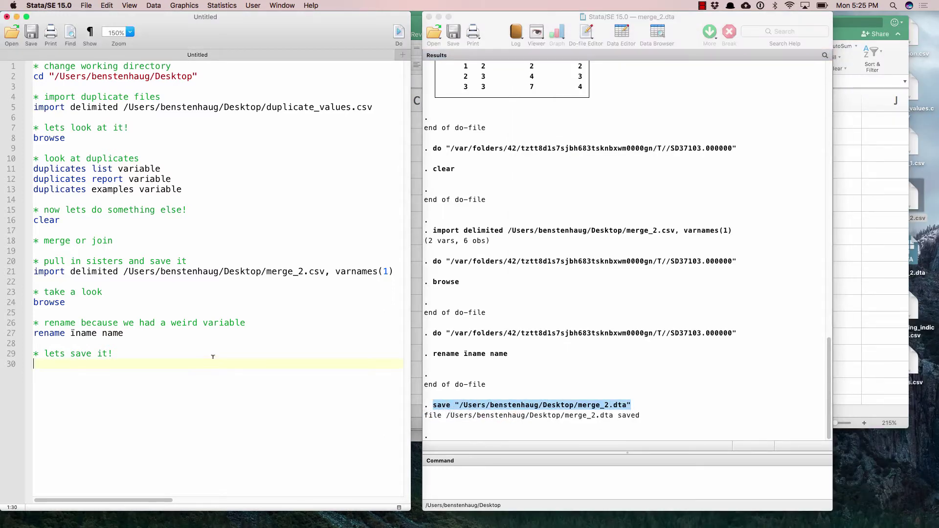
key(super+v)
Add the comment "* now we need to clear" and a clear command below the save command, and run the clear line
key(Return)
key(Return)
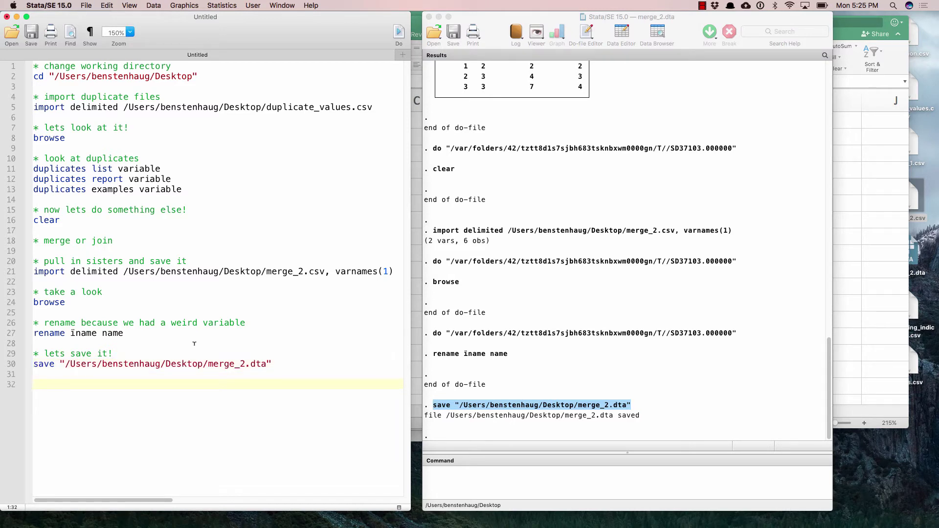
text(* now we need to clear)
key(Return)
text(clear)
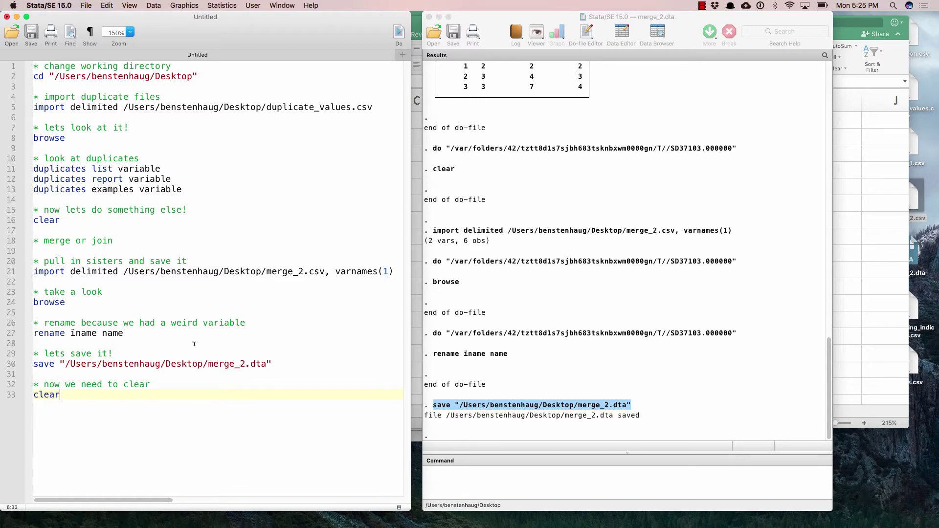
key(shift+Left)
key(shift+Left)
key(shift+Left)
key(shift+Left)
key(shift+Left)
key(super+shift+d)
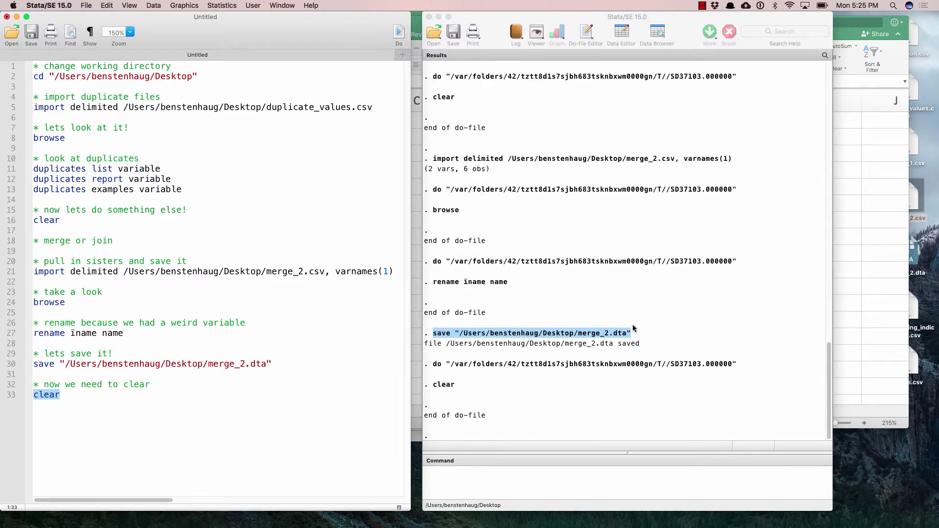
Check in the Data Browser whether any data remains in memory, and close it
click(634, 329)
click(656, 33)
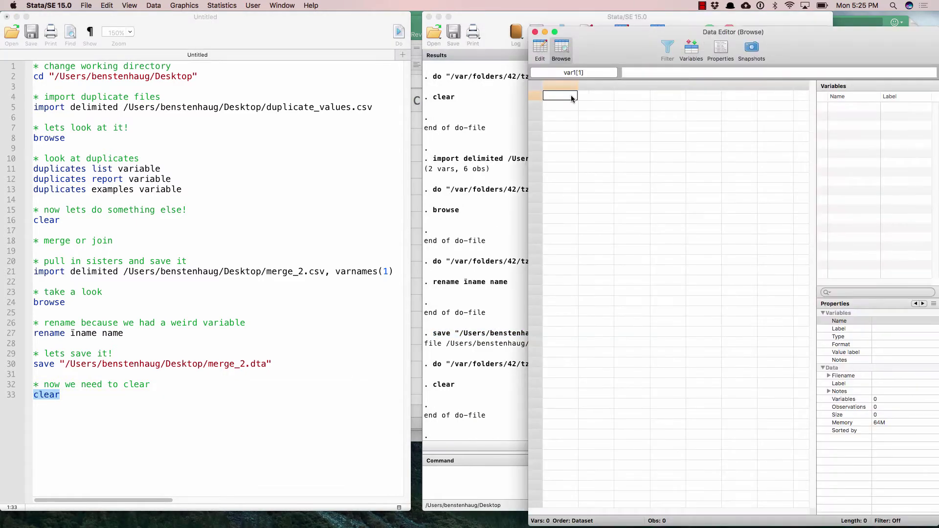
click(535, 32)
Add the comment "* load other data file" below the last clear command, followed by a new line
click(205, 397)
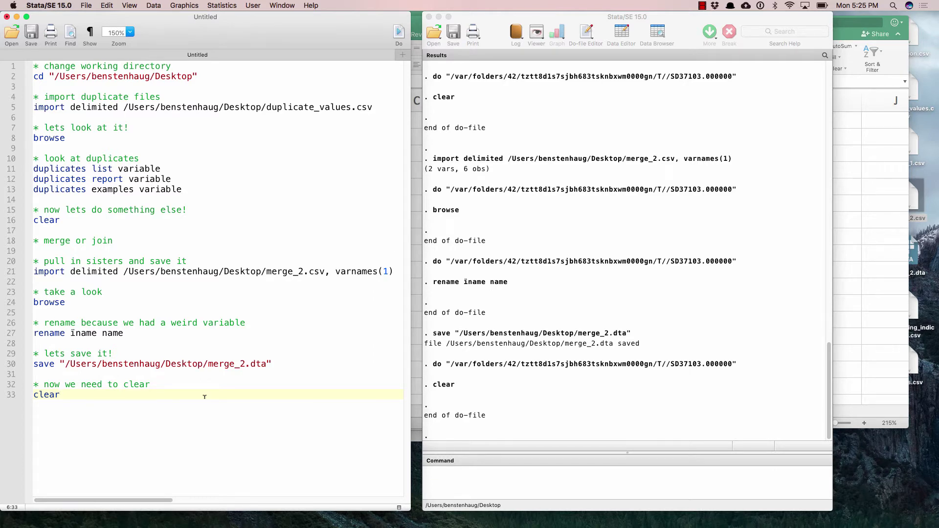
key(Return)
key(Return)
text(* load other data file)
key(Return)
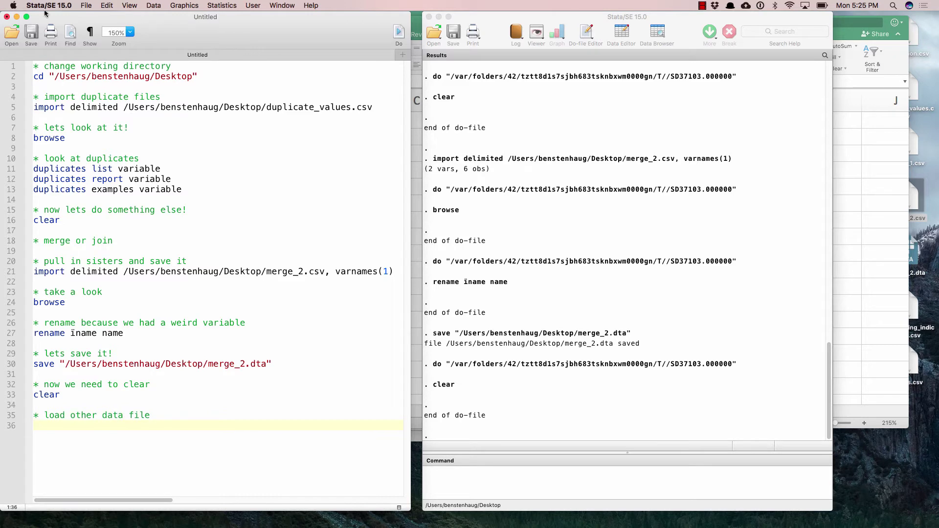
Copy the import delimited command for merge_2.csv to the line below the "* load other data file" comment
click(130, 251)
drag(398, 270, 130, 247)
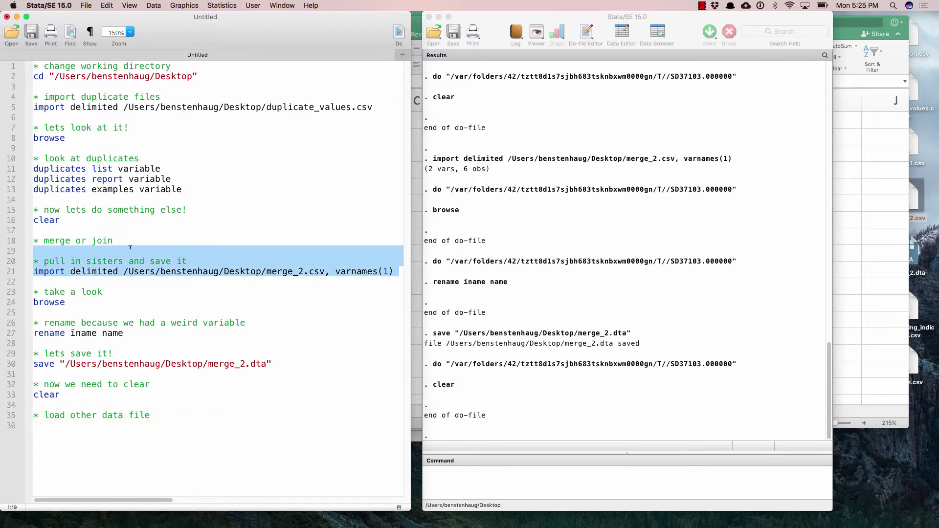
key(shift+Down)
key(shift+Down)
key(ctrl+c)
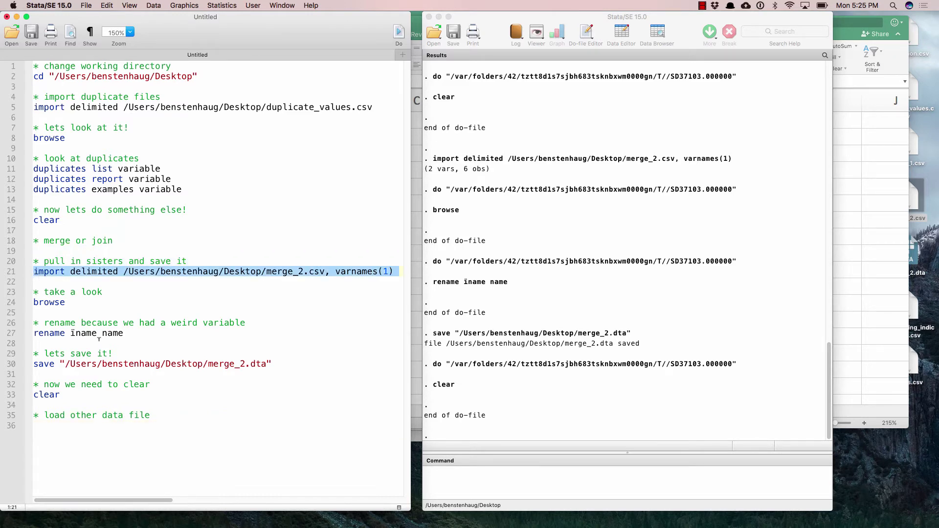
click(158, 415)
key(Down)
key(ctrl+v)
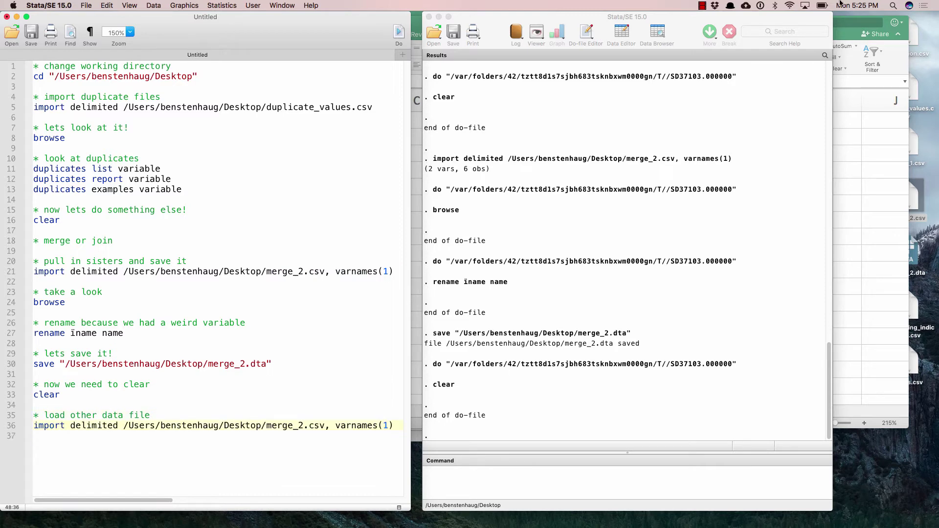
Change the file name in the pasted import command to merge_1.csv
drag(848, 37, 826, 47)
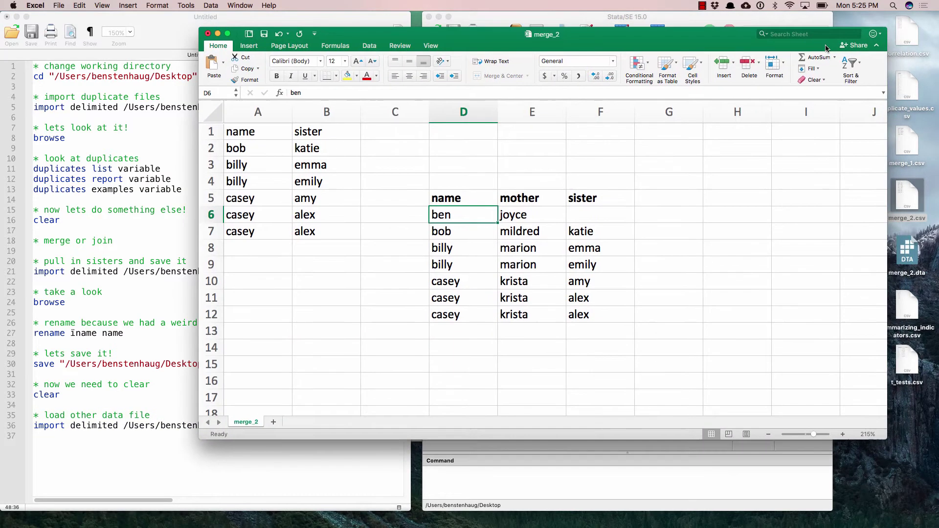
click(285, 482)
click(304, 425)
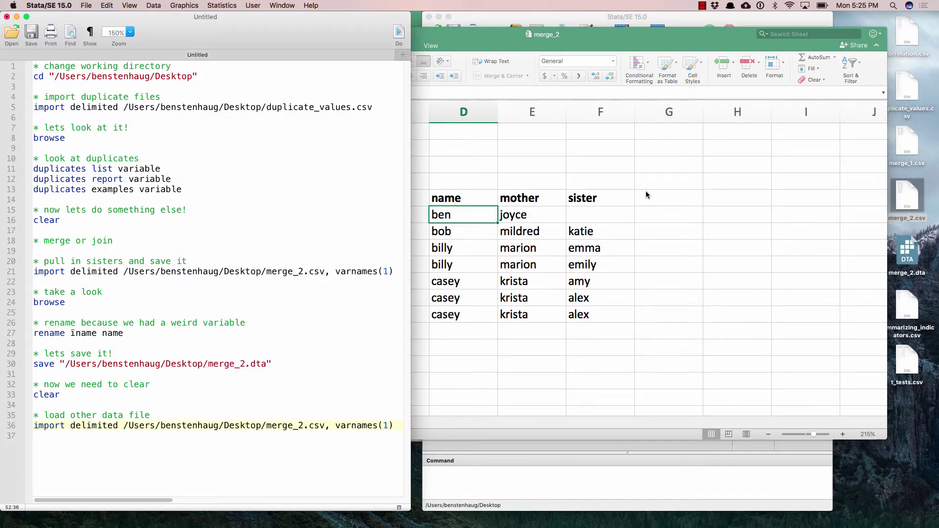
key(shift+Left)
text(1)
Run the merge_1.csv import line and view the loaded data in the Data Browser
key(super+Left)
key(shift+super+Right)
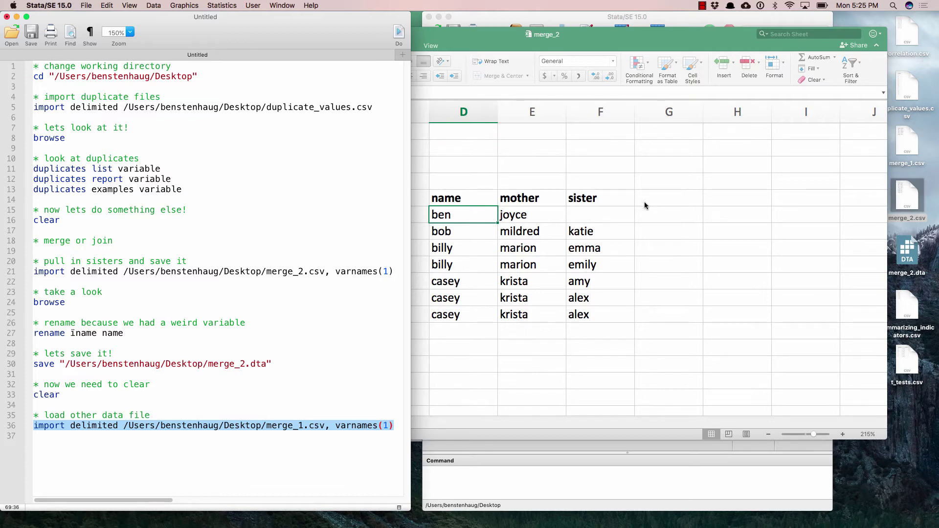
click(629, 486)
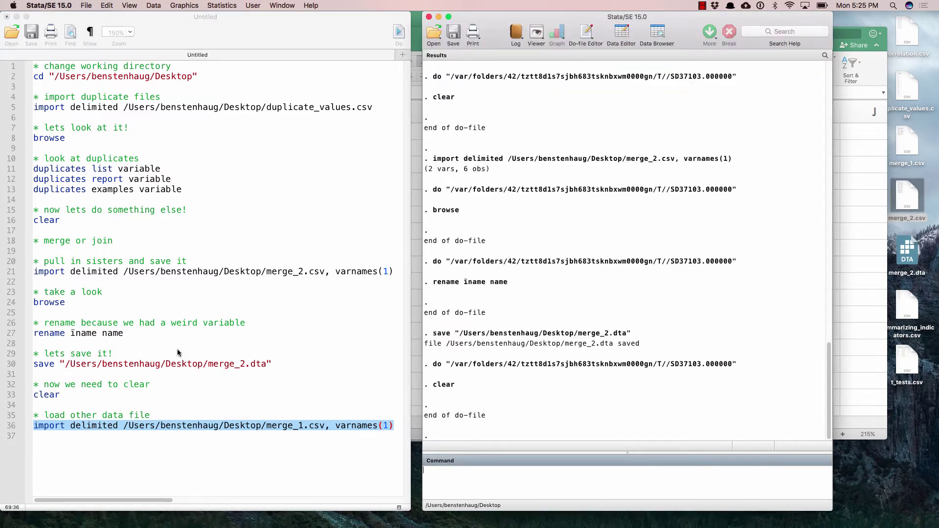
click(266, 431)
triple_click(247, 425)
key(super+shift+d)
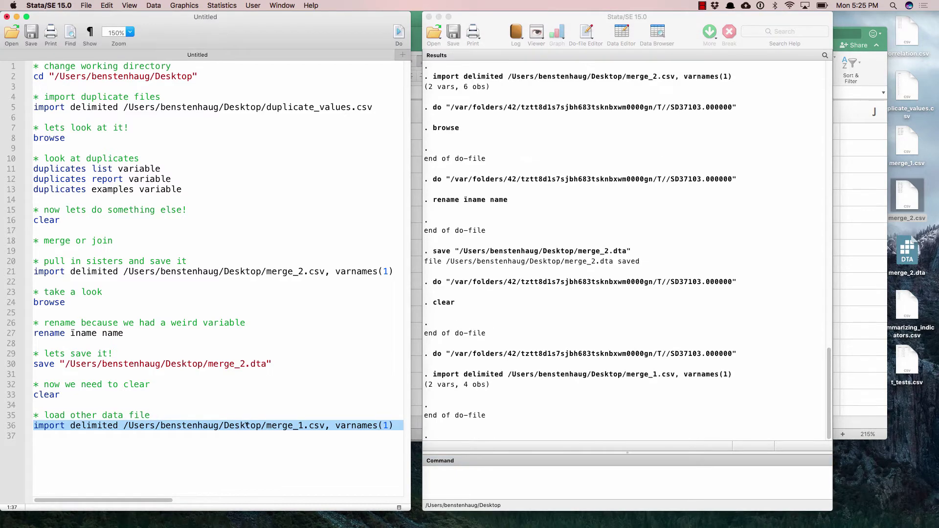
click(657, 34)
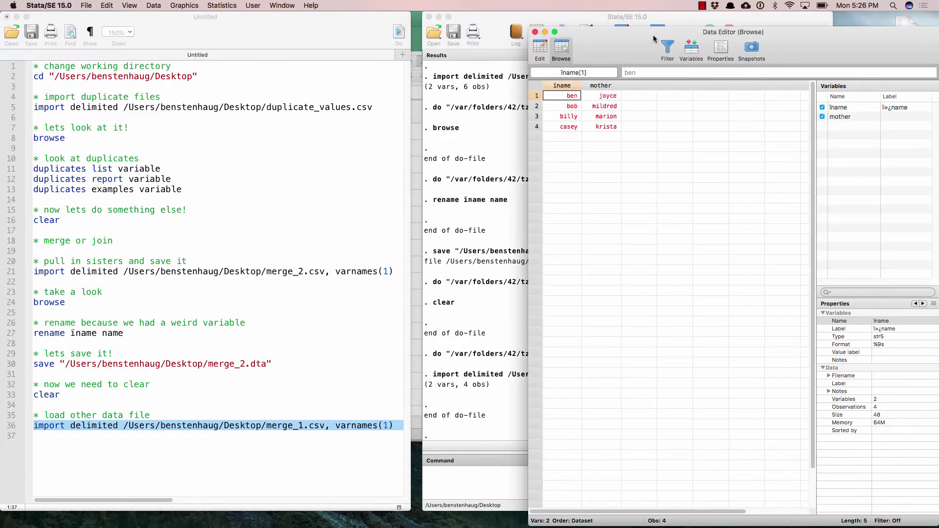
Copy the "* rename because we had a weird variable" comment and its rename command below the merge_1.csv import, and run the copied rename
click(123, 333)
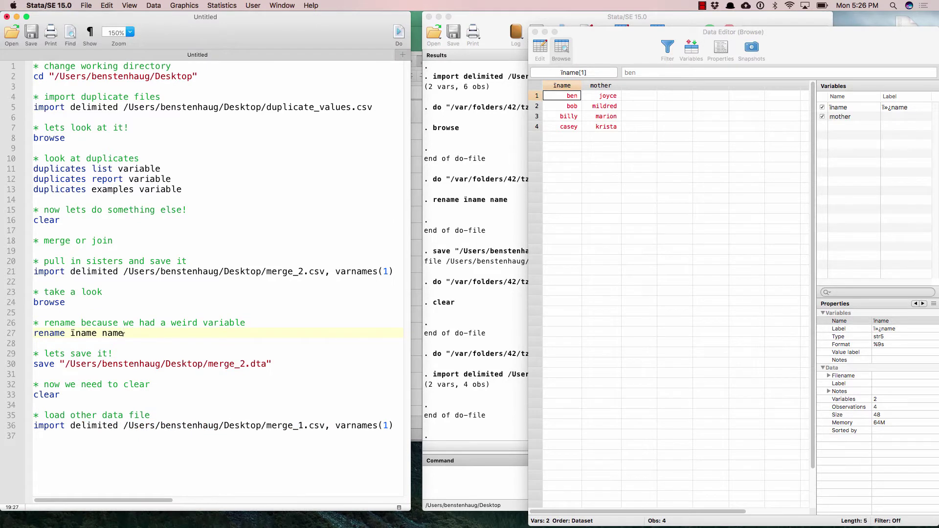
drag(123, 333, 32, 323)
key(super+c)
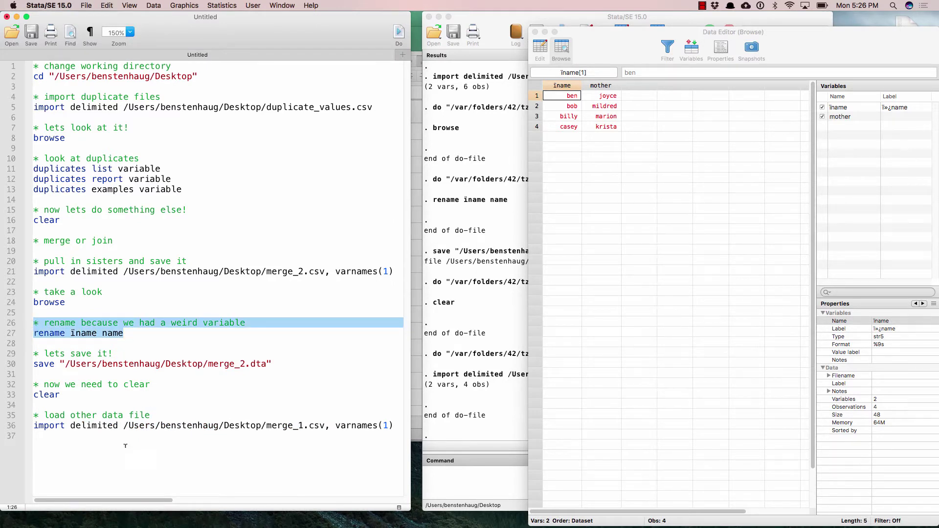
click(126, 437)
key(Return)
key(super+v)
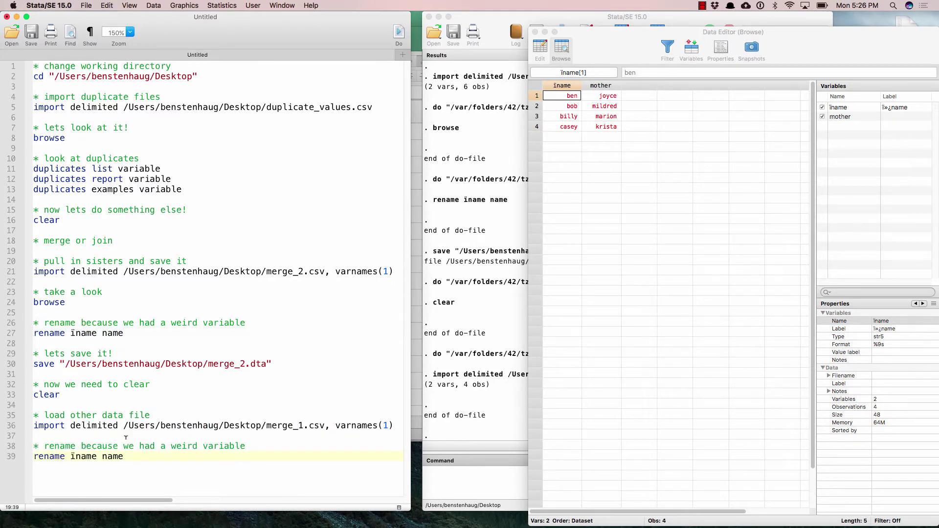
drag(124, 457, 17, 463)
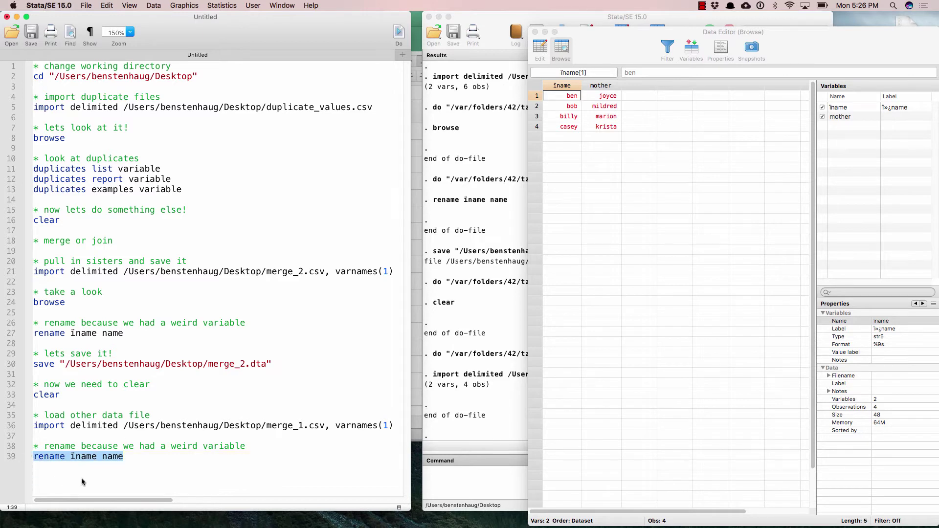
key(super+shift+d)
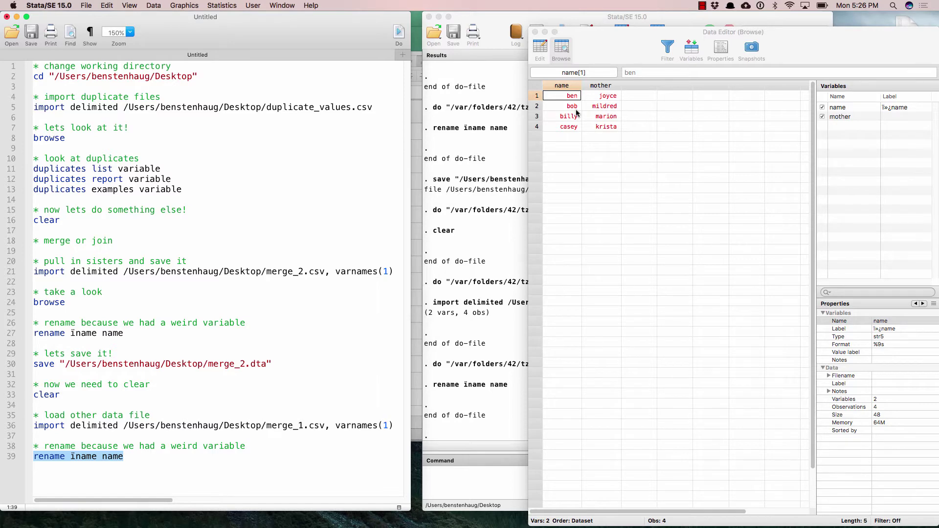
Start merging two datasets with the type One-to-many on key variables, and move the dialog clear of the data
click(255, 6)
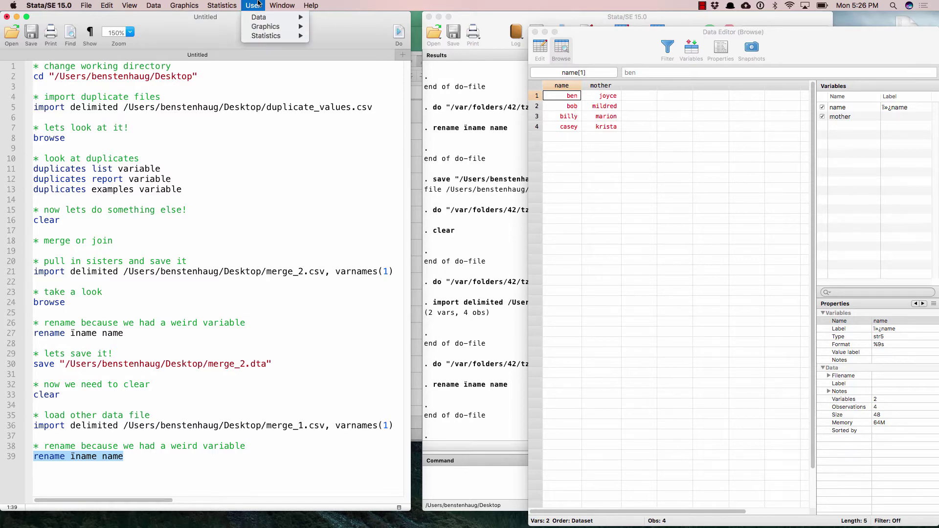
mouse_move(149, 6)
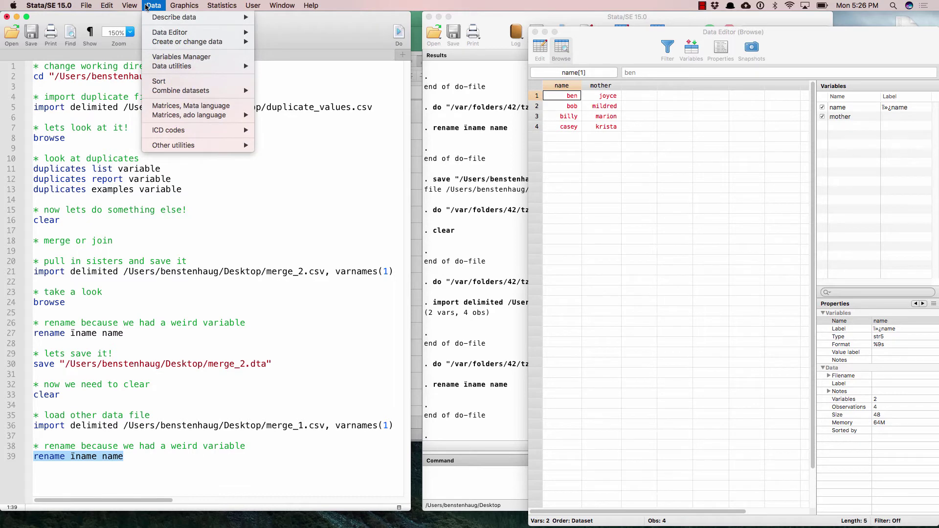
mouse_move(165, 23)
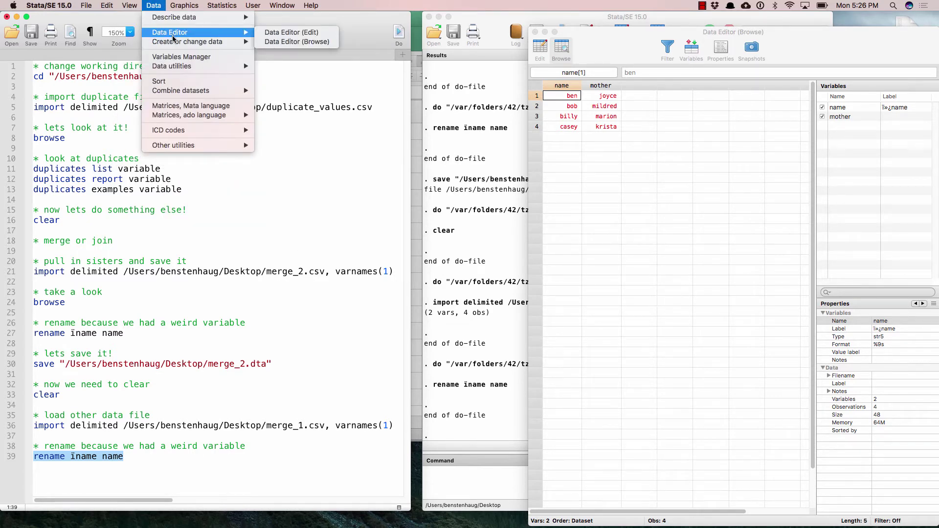
mouse_move(195, 92)
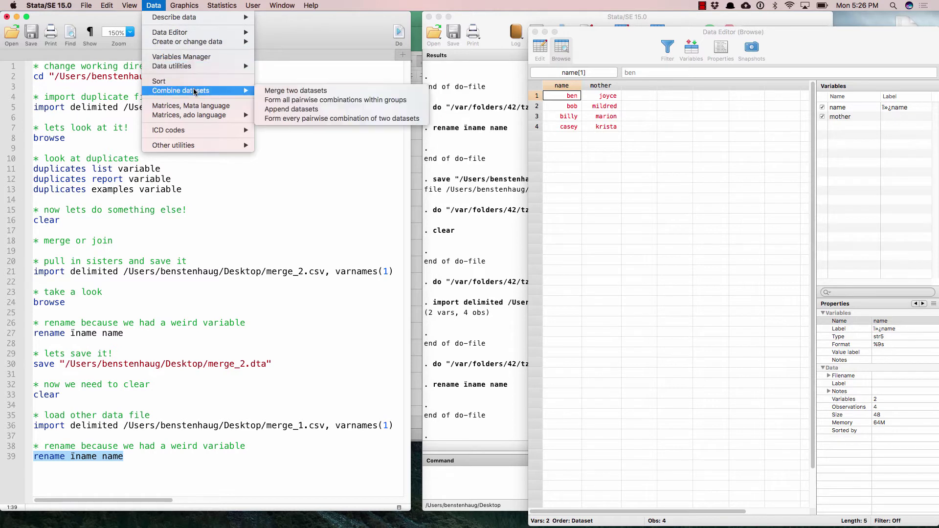
click(297, 92)
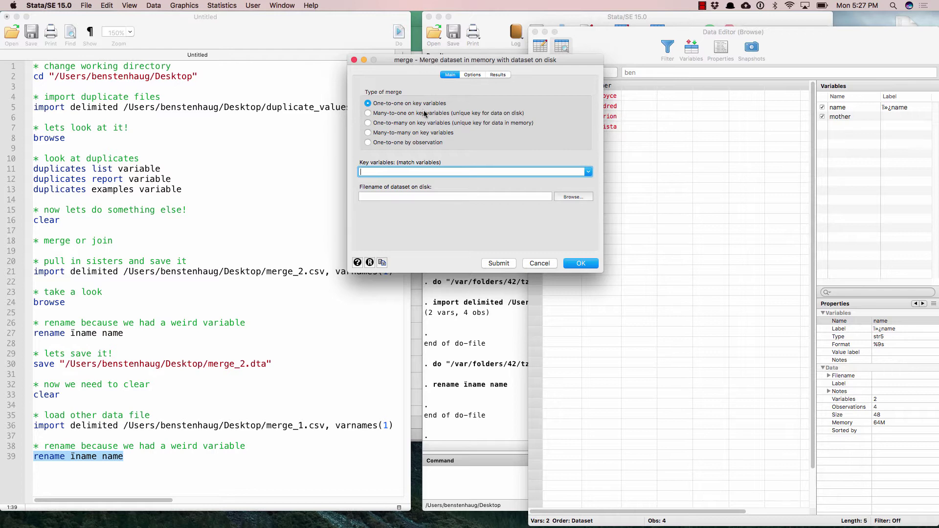
click(494, 125)
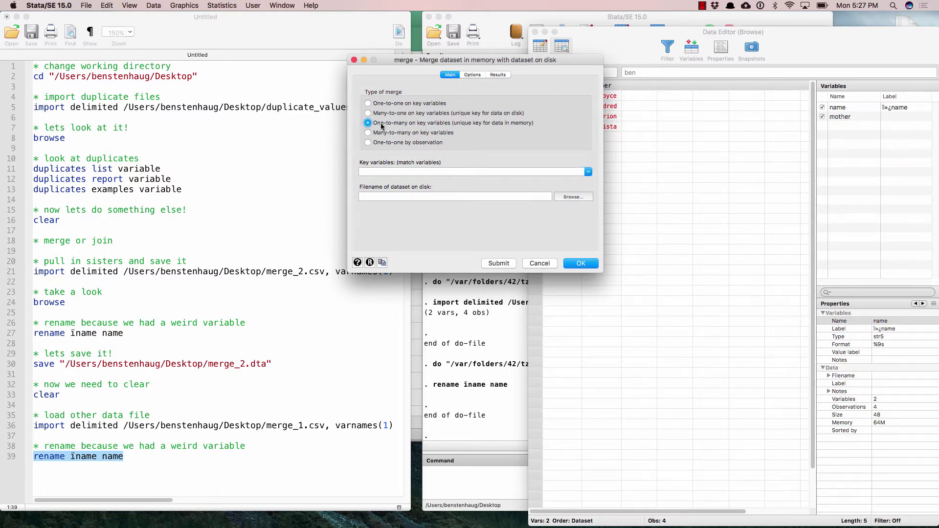
drag(446, 63, 379, 60)
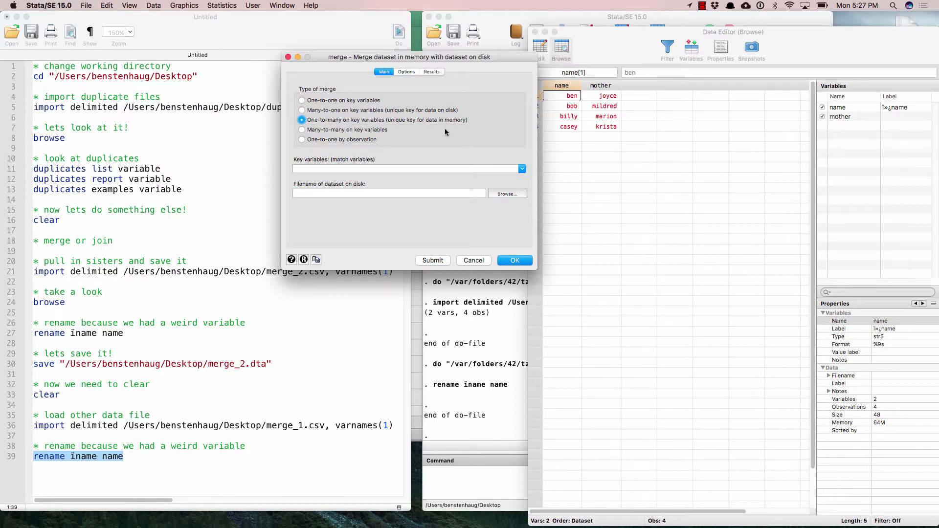
Set the merge key variable to name and the dataset on disk to merge_2.dta from the Desktop, and run the merge
click(439, 168)
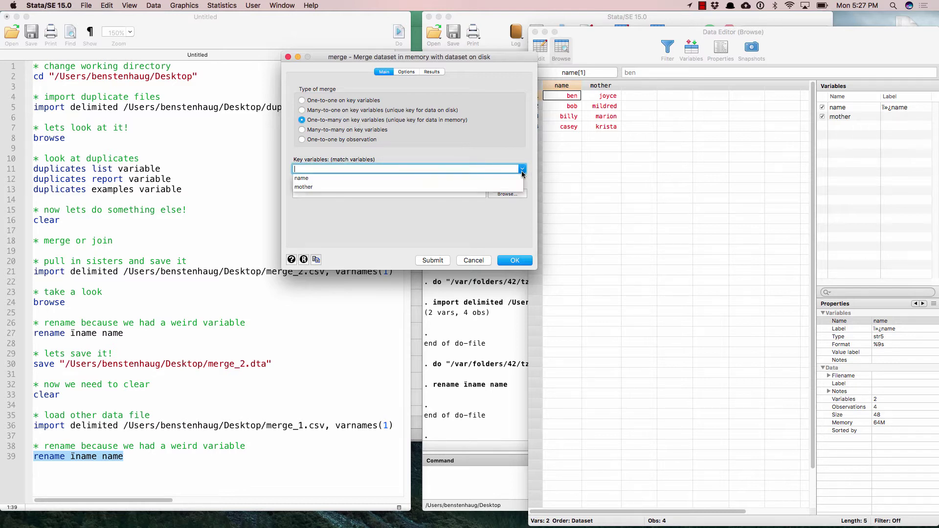
click(522, 168)
click(418, 176)
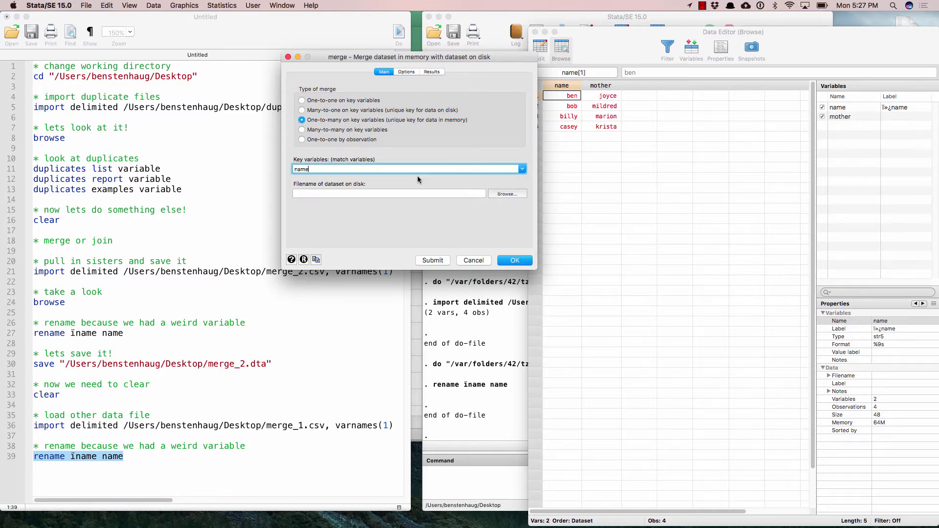
click(504, 193)
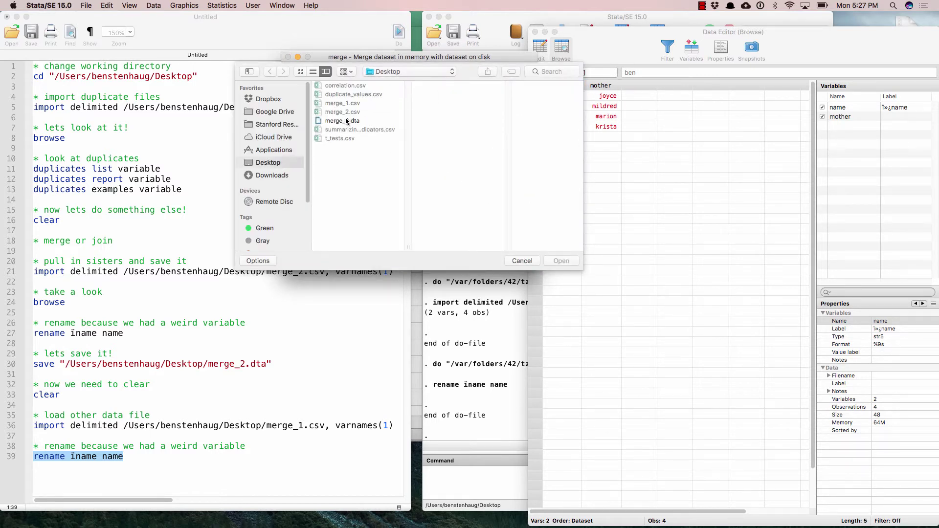
click(349, 121)
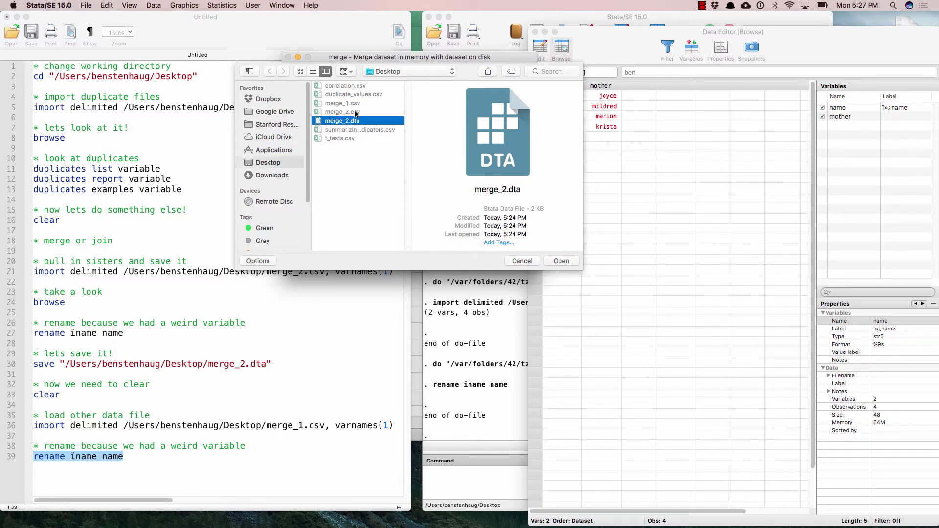
click(562, 261)
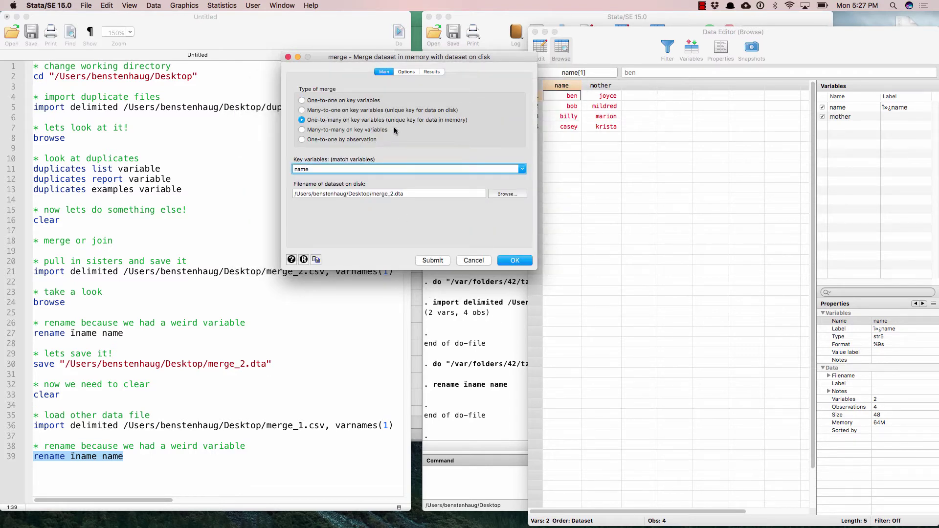
click(522, 263)
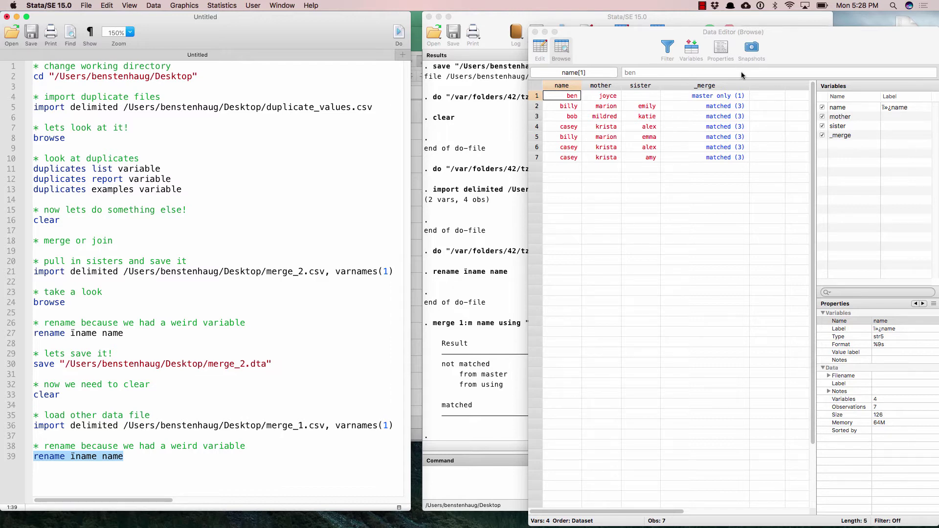
Copy the executed merge 1:m command from the results and add the comment "* merge" below the last rename command in the do-file
click(520, 237)
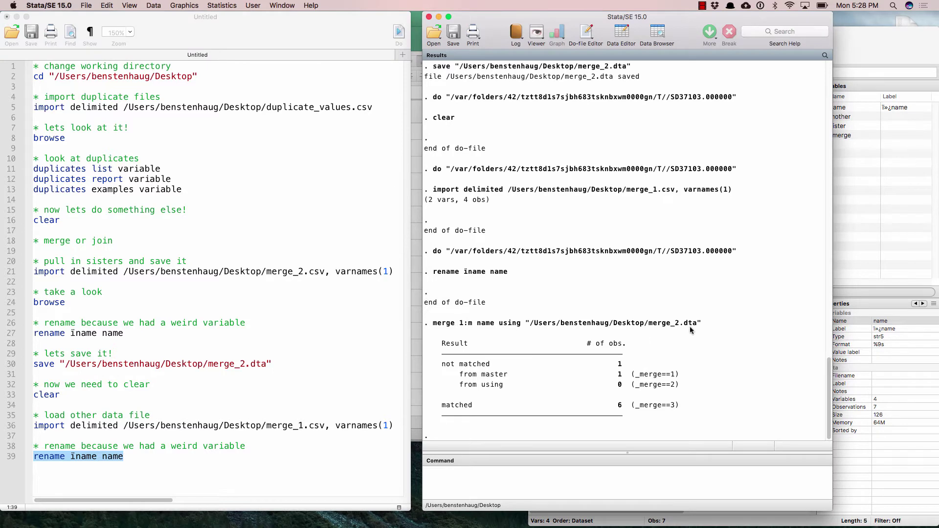
drag(702, 323, 434, 325)
key(super+c)
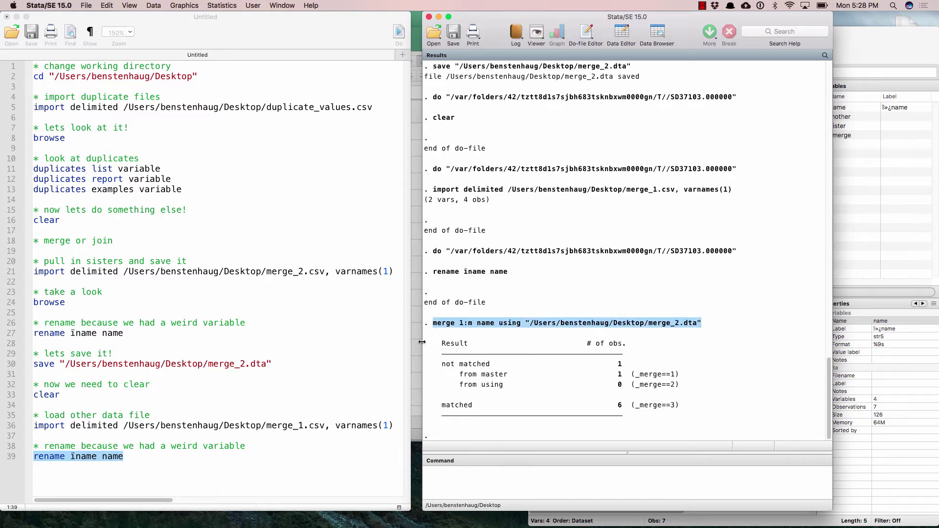
click(298, 446)
key(Return)
key(Return)
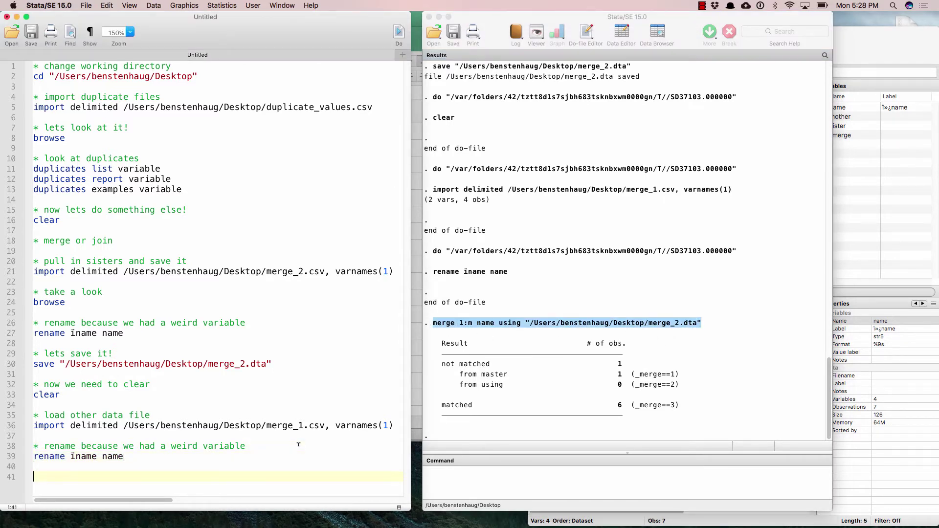
text(* merge)
key(Return)
key(Return)
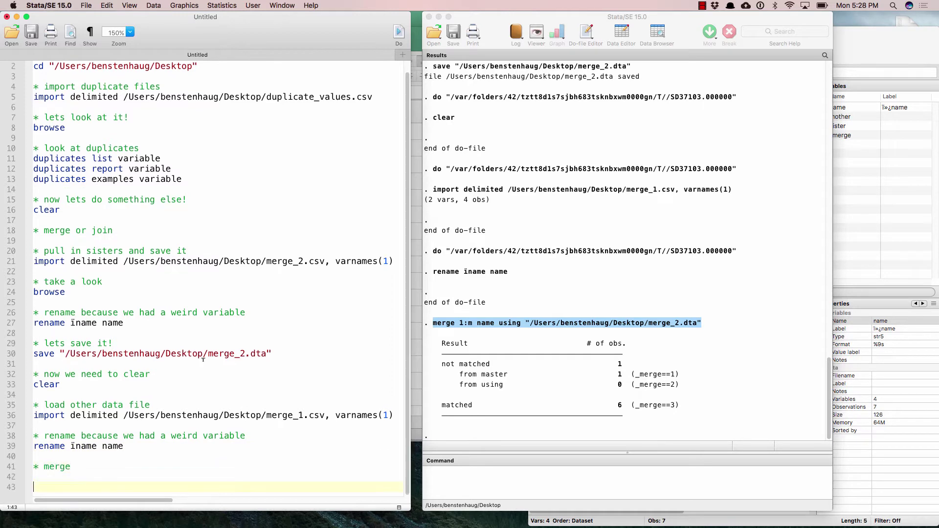
Extend the do-file with blank lines down to line 62 and paste the merge command directly below the "* merge" comment
key(Return)
key(Return)
key(Return)
key(Return)
key(Return)
key(Return)
key(Return)
key(Return)
key(Return)
key(Return)
key(Return)
key(Return)
key(Return)
key(Return)
key(Return)
key(Return)
key(Return)
key(Return)
key(Return)
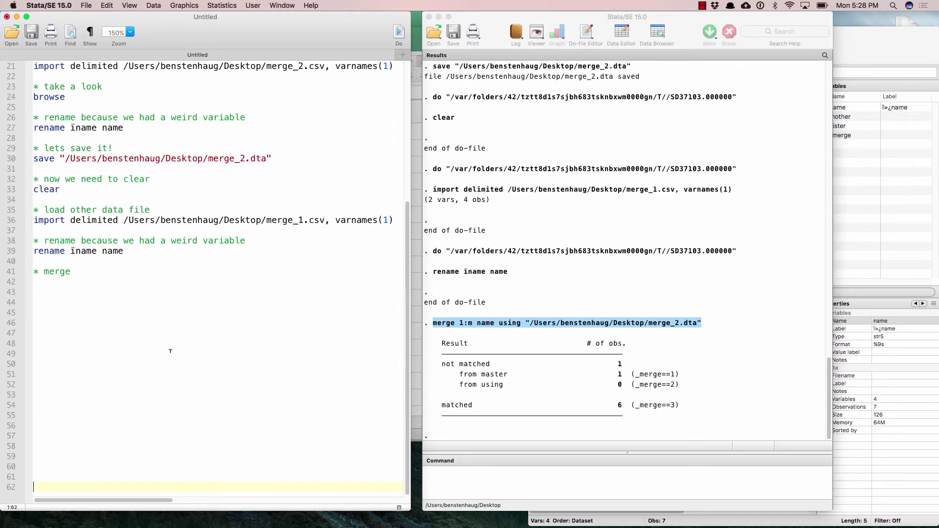
click(104, 283)
key(super+v)
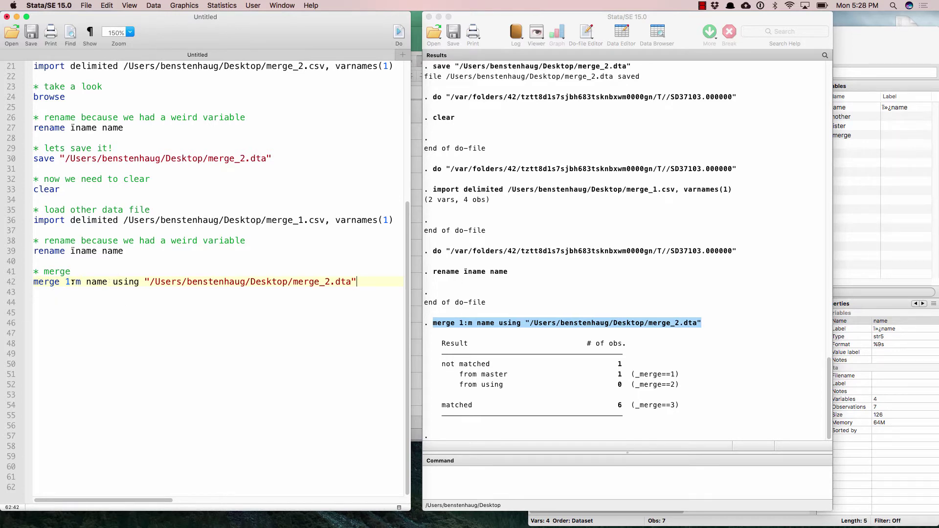
Review the parts of the merge command, its match results and the merged data
double_click(94, 281)
click(112, 283)
double_click(112, 282)
click(670, 327)
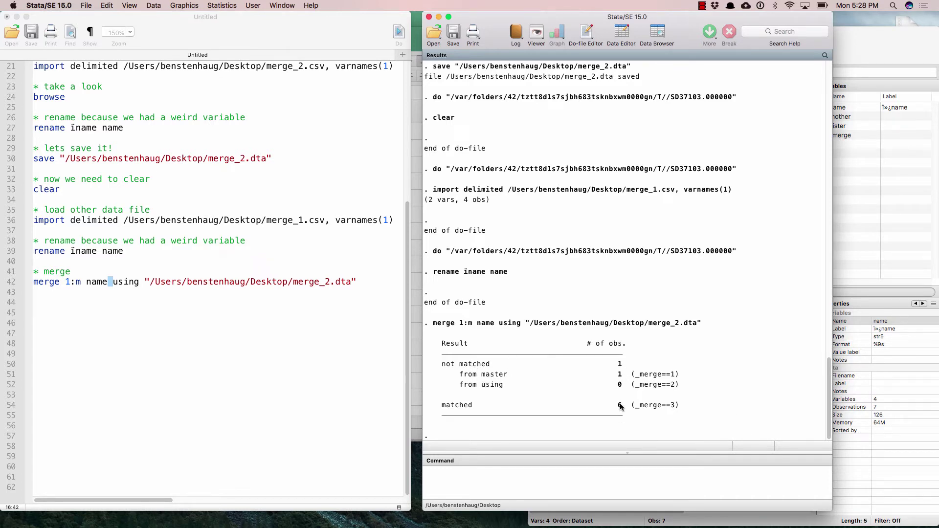
click(860, 175)
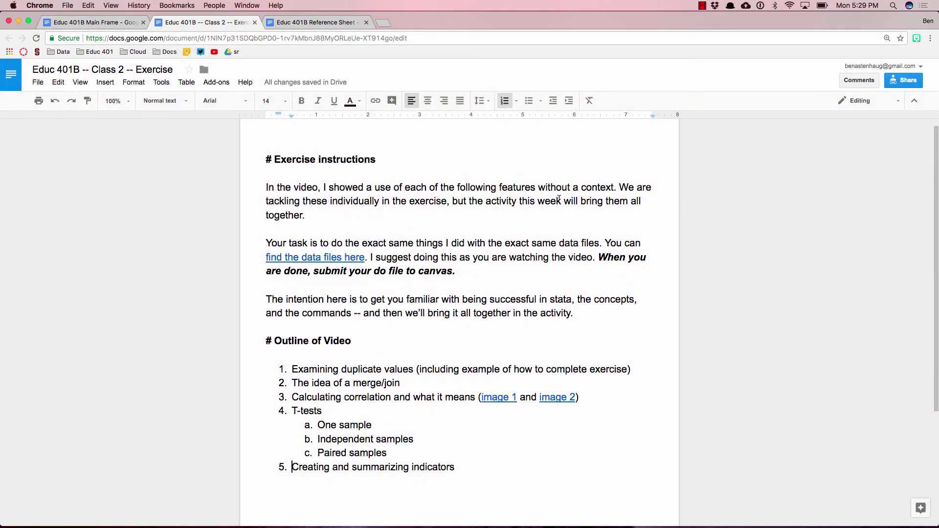
Add the comment "* correlation" and a clear command below the merge command in the do-file, and run only the clear command
scroll(493, 275, down, 1)
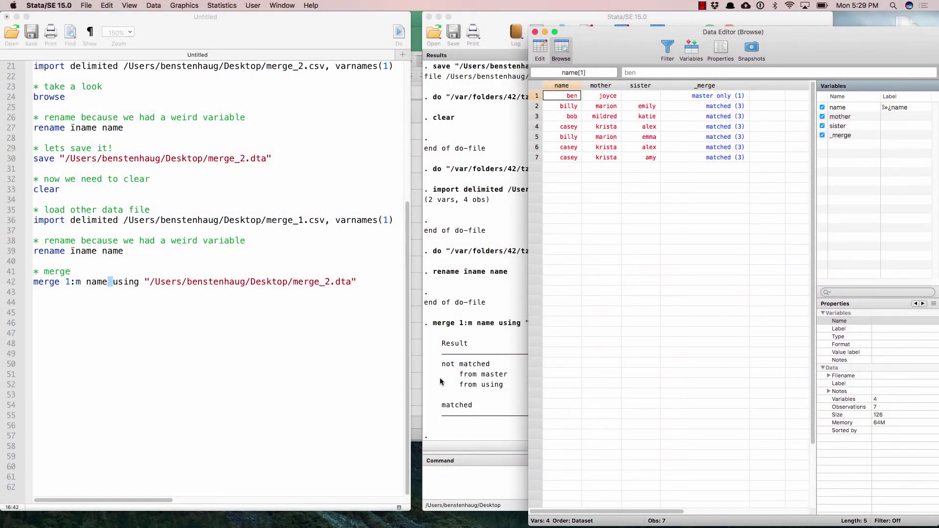
text(* correlation)
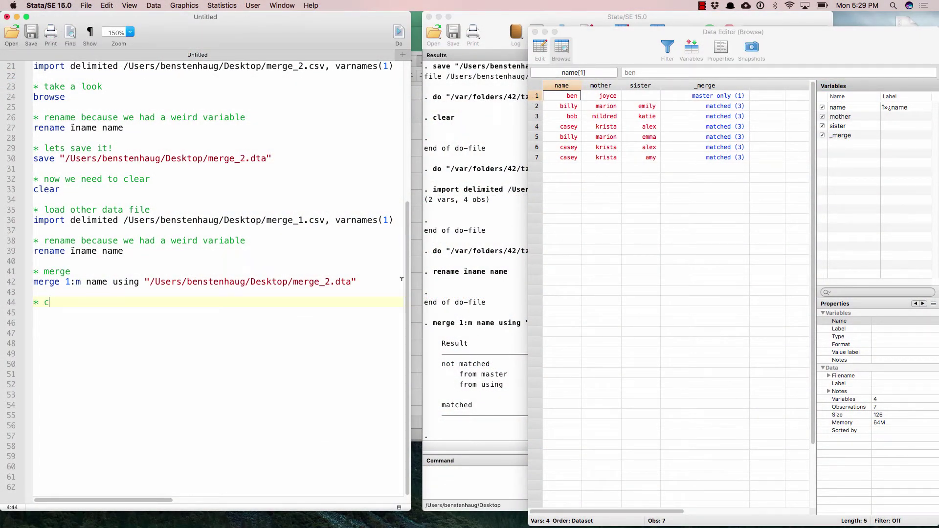
key(Return)
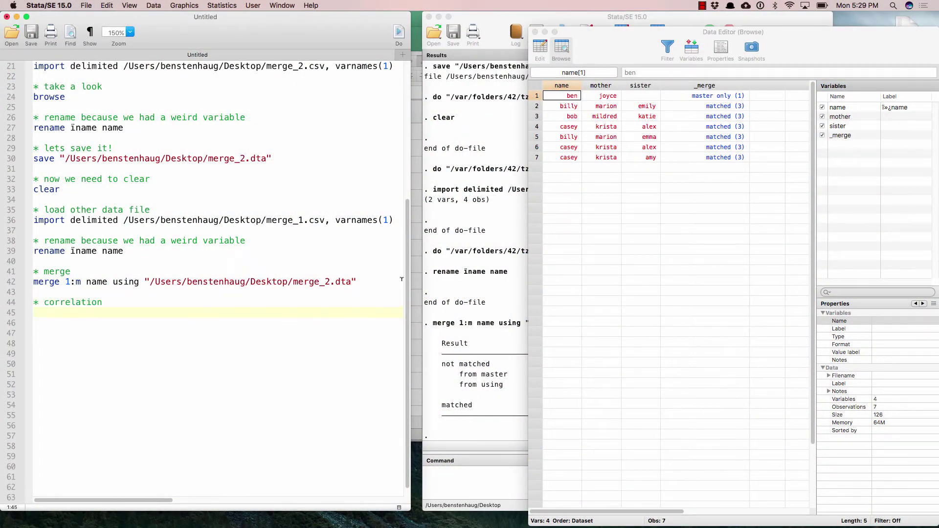
text(clear)
key(shift+Left)
key(shift+Left)
key(shift+Left)
key(shift+Left)
key(shift+Left)
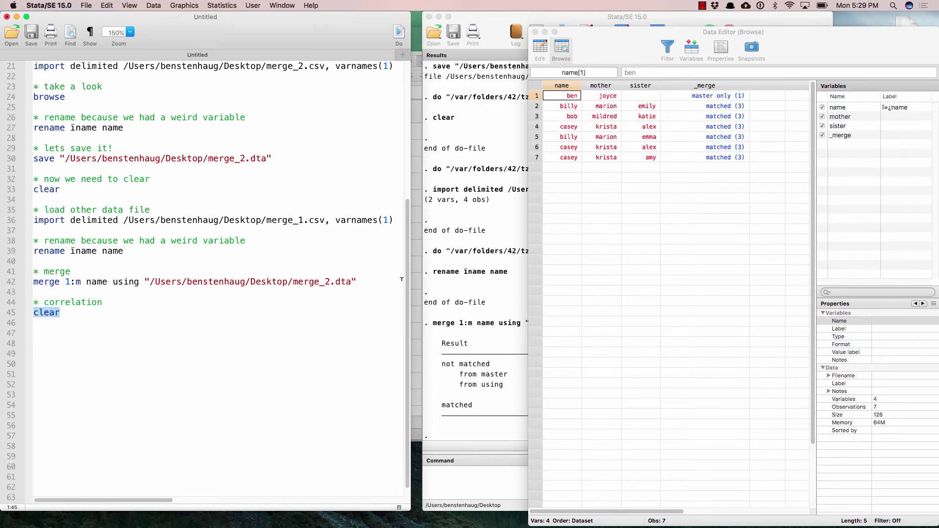
key(super+shift+d)
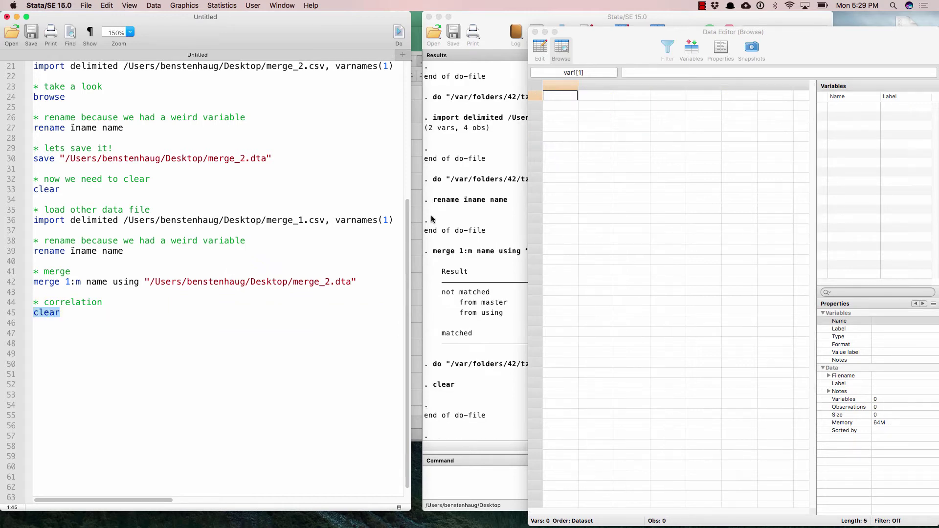
Copy the merge_1.csv import command and paste it on line 47, below the clear command of the correlation section
click(133, 318)
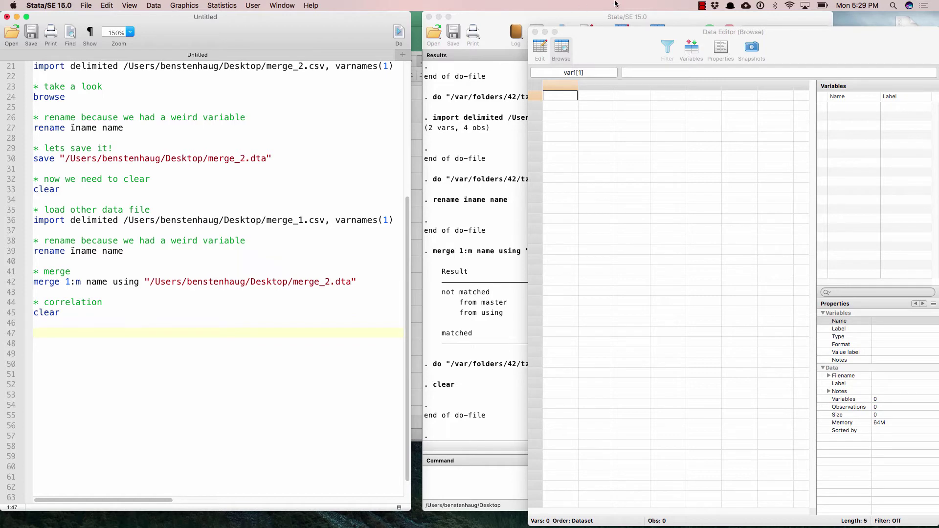
drag(783, 47, 715, 167)
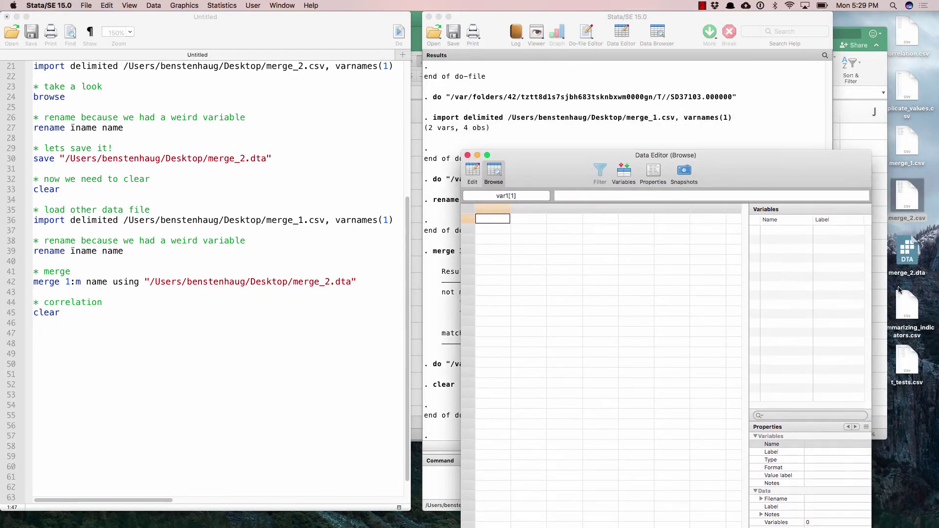
click(904, 31)
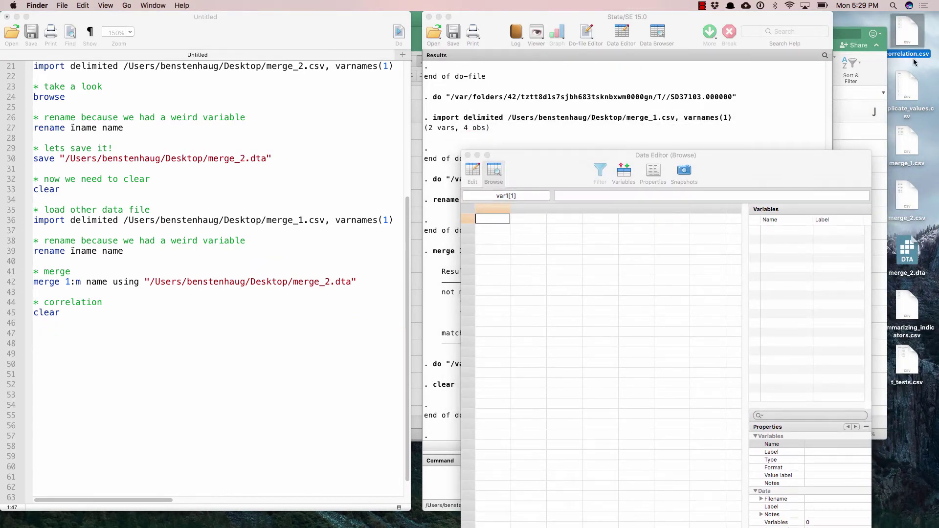
click(96, 276)
drag(393, 221, 3, 220)
key(super+c)
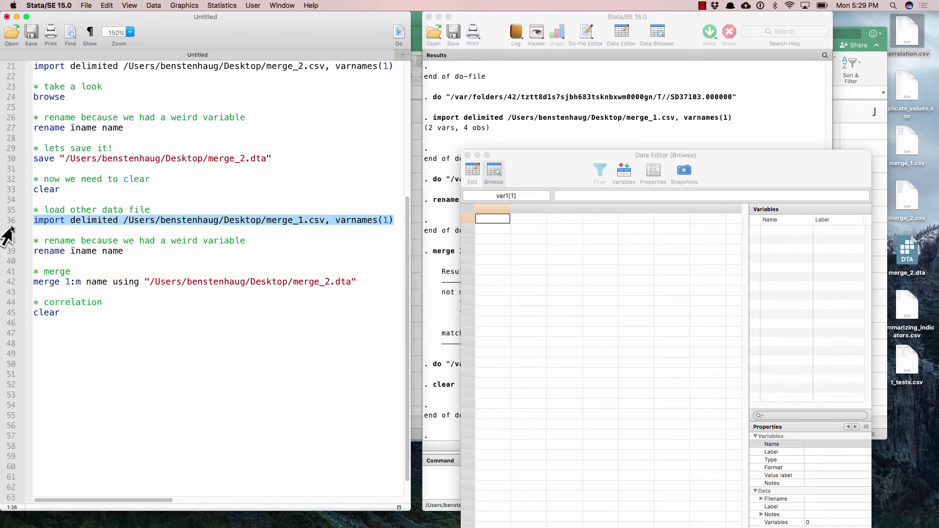
key(super+Down)
key(Return)
key(super+v)
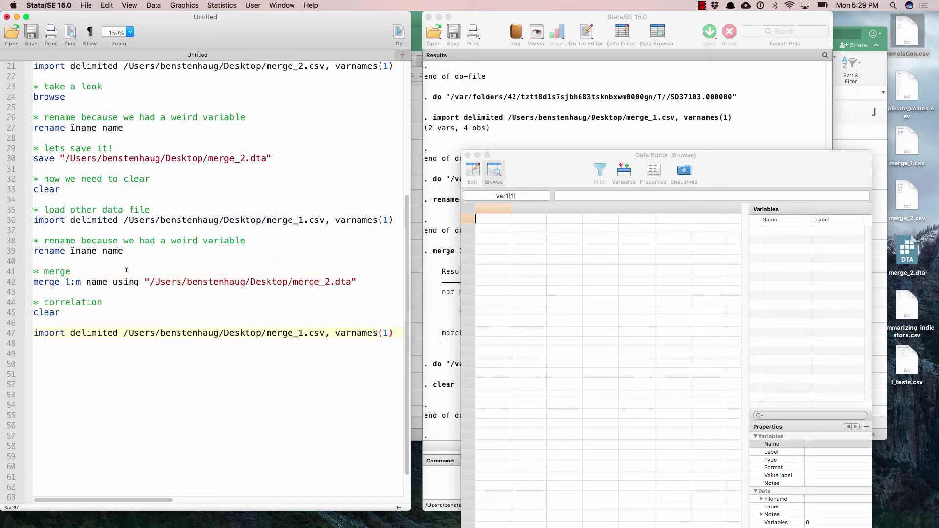
Change the file name in the pasted import command to correlation.csv, run that line and check the imported data
click(305, 327)
key(shift+Left)
key(shift+Left)
key(shift+Left)
key(shift+Left)
key(shift+Left)
key(shift+Left)
key(shift+Left)
text(correlation)
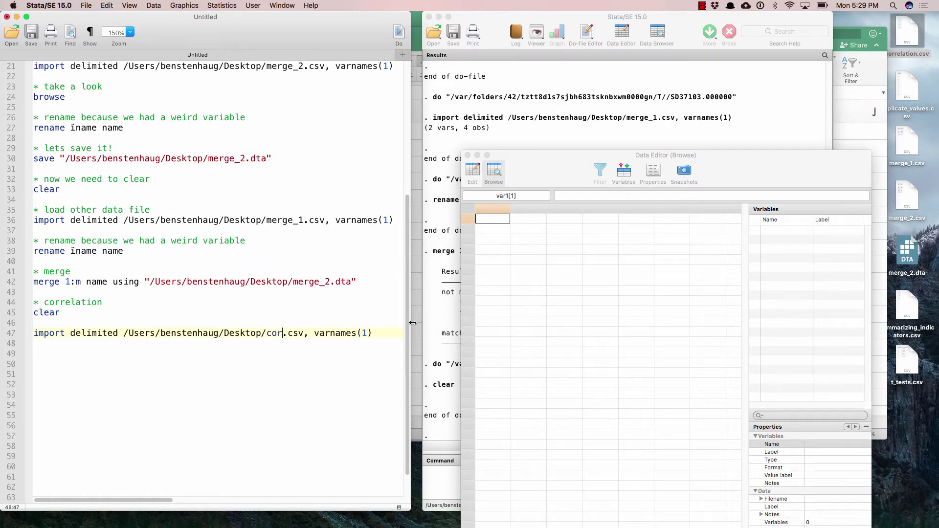
triple_click(388, 334)
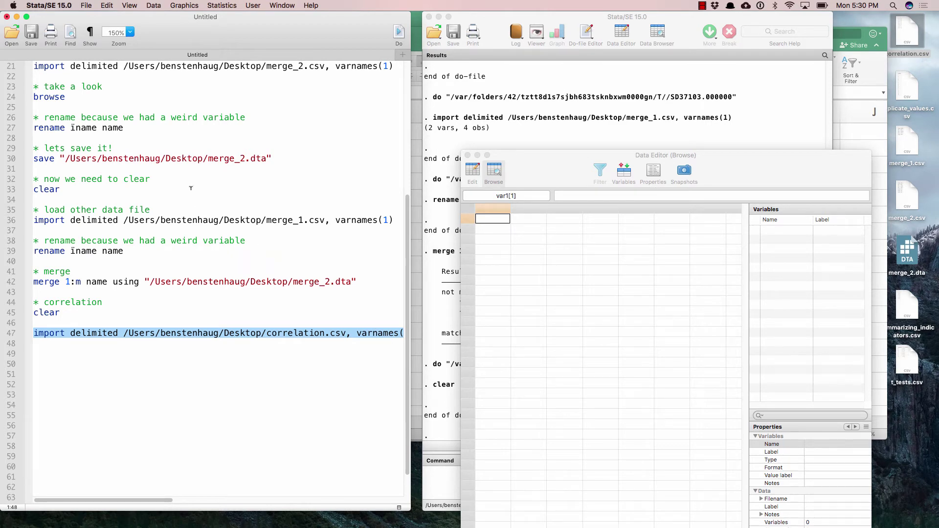
key(super+shift+d)
click(569, 129)
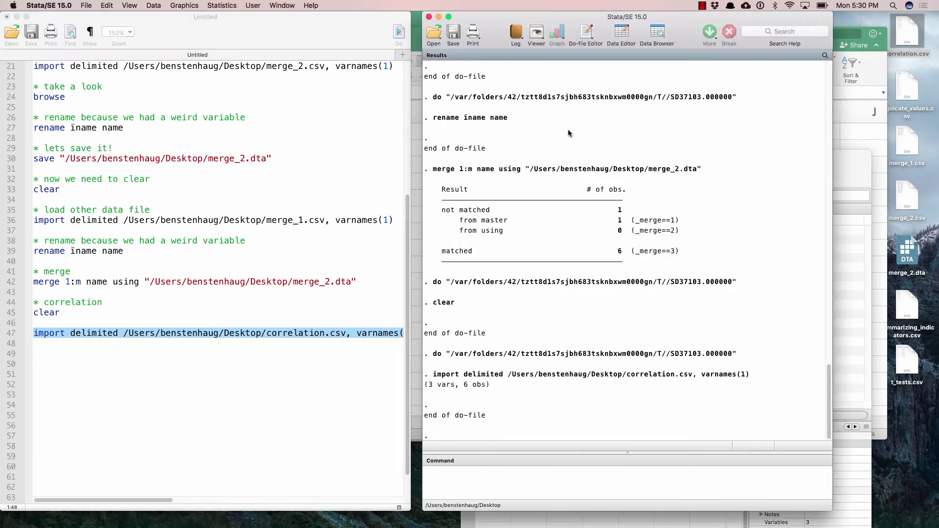
click(841, 248)
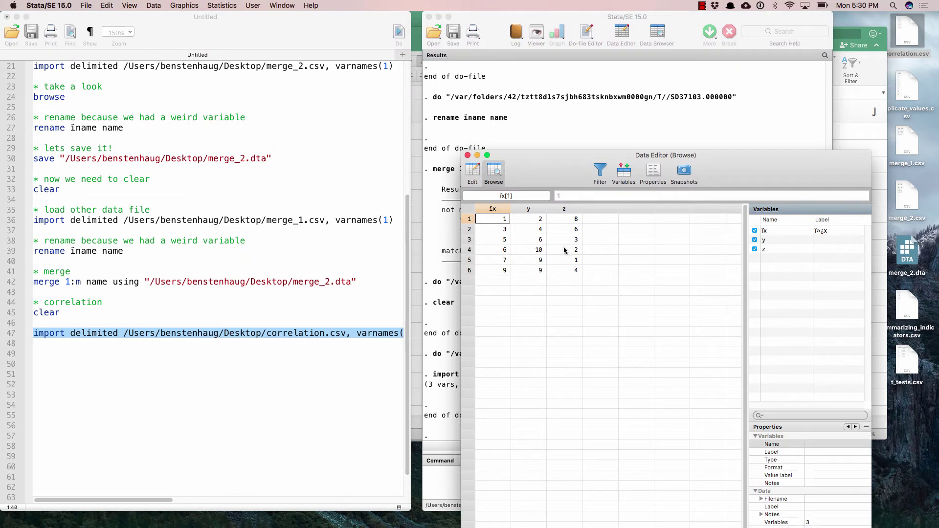
Copy the command "rename ïname name" to line 49, below the correlation.csv import command
click(104, 262)
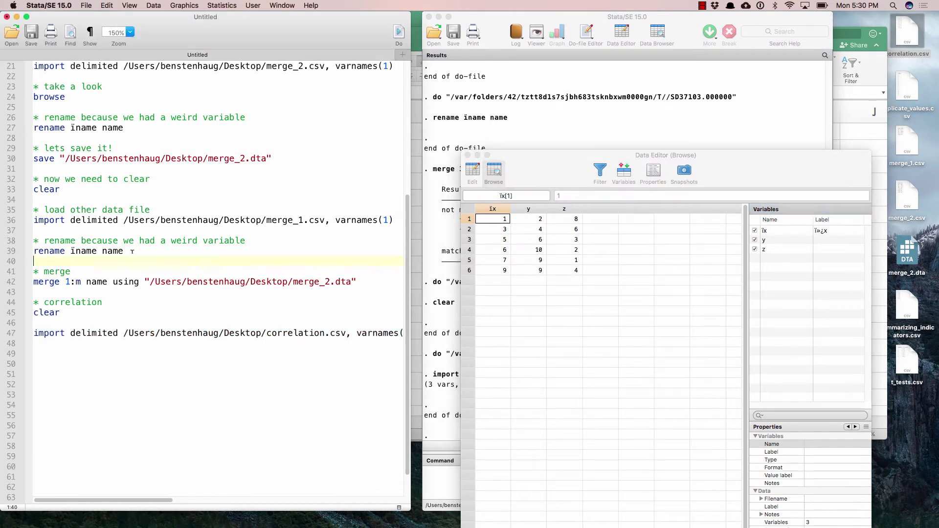
drag(132, 252, 34, 251)
click(98, 350)
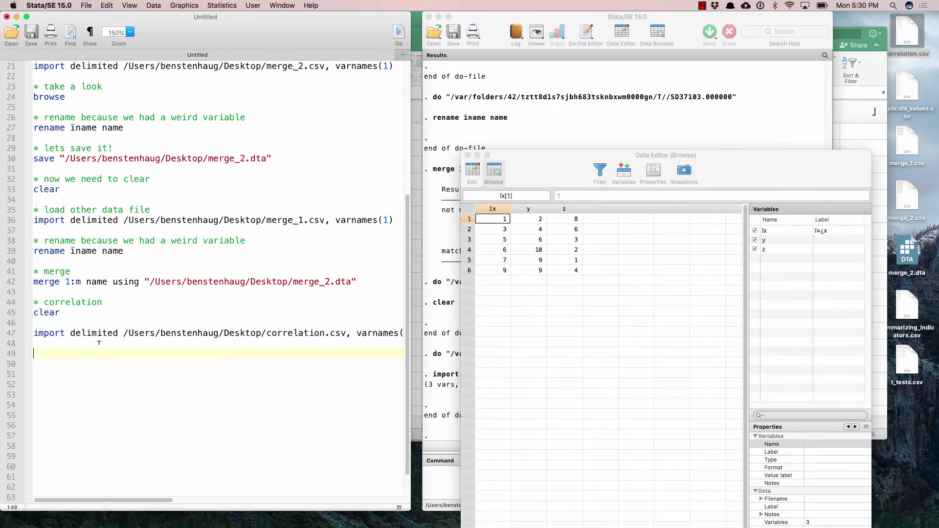
text(rename ïname name)
Edit the pasted rename command to read "rename ïx x" and run it
key(shift+Left)
key(shift+Left)
key(shift+Left)
key(shift+Left)
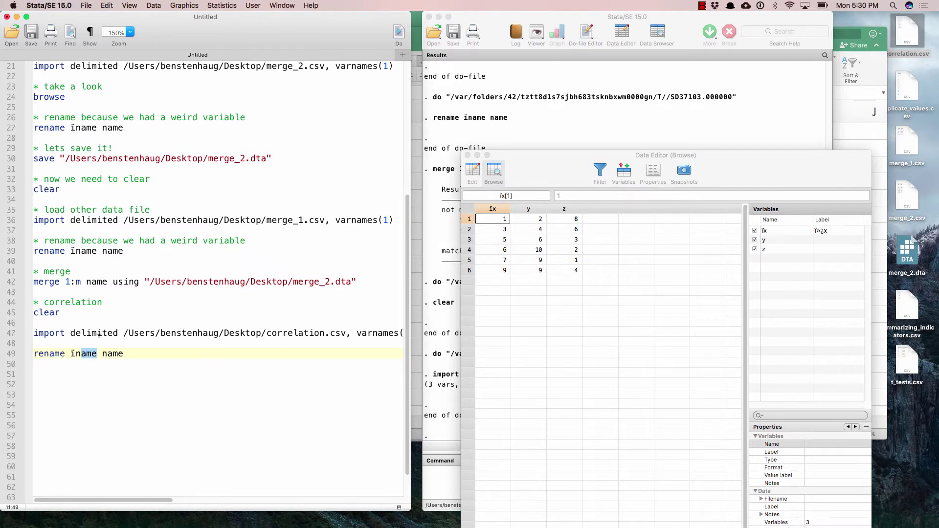
text(x)
key(shift+Left)
key(shift+Left)
key(shift+Left)
key(shift+Left)
text(x)
key(Up)
key(Down)
key(shift+End)
key(super+shift+d)
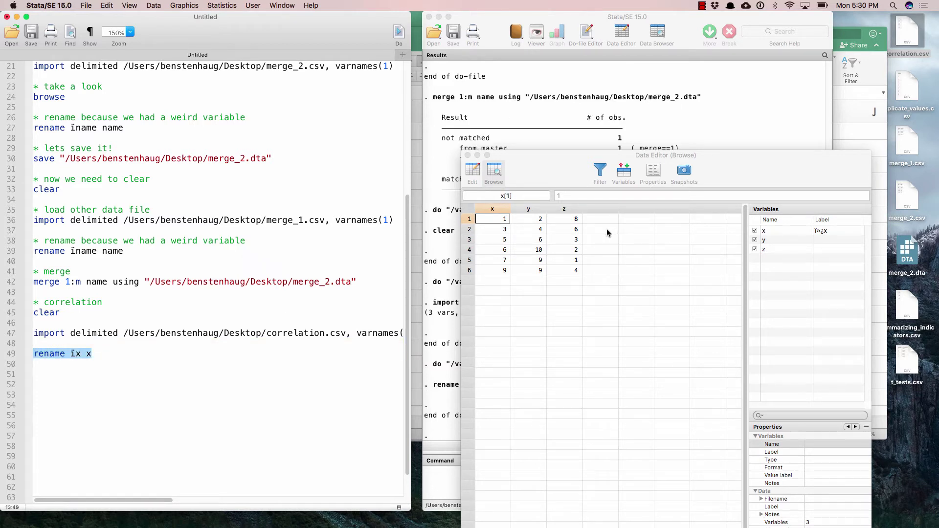
Create a scatterplot matrix of the variables x, y and z
drag(574, 166, 571, 155)
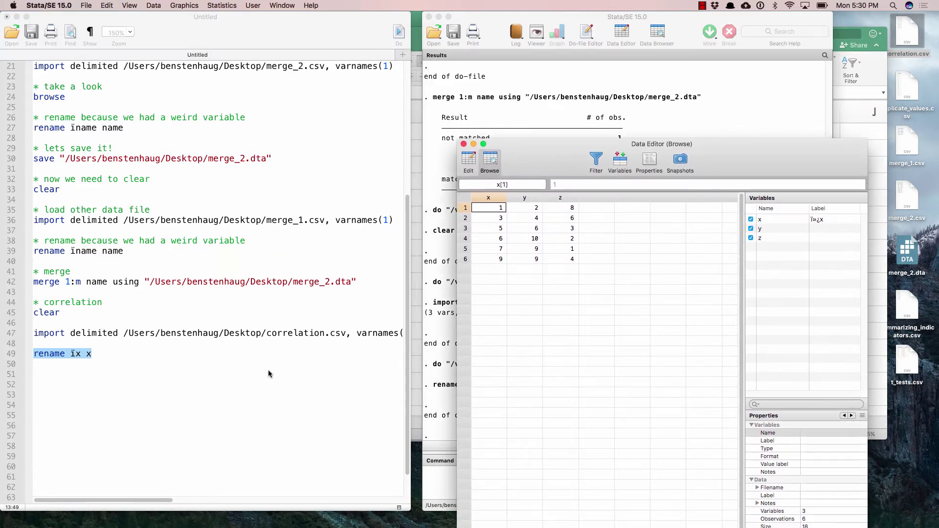
click(197, 338)
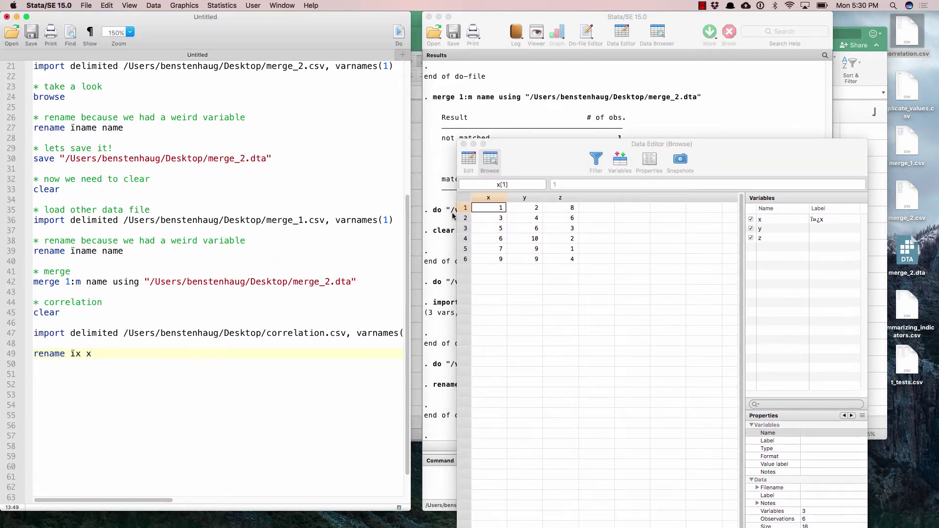
click(191, 6)
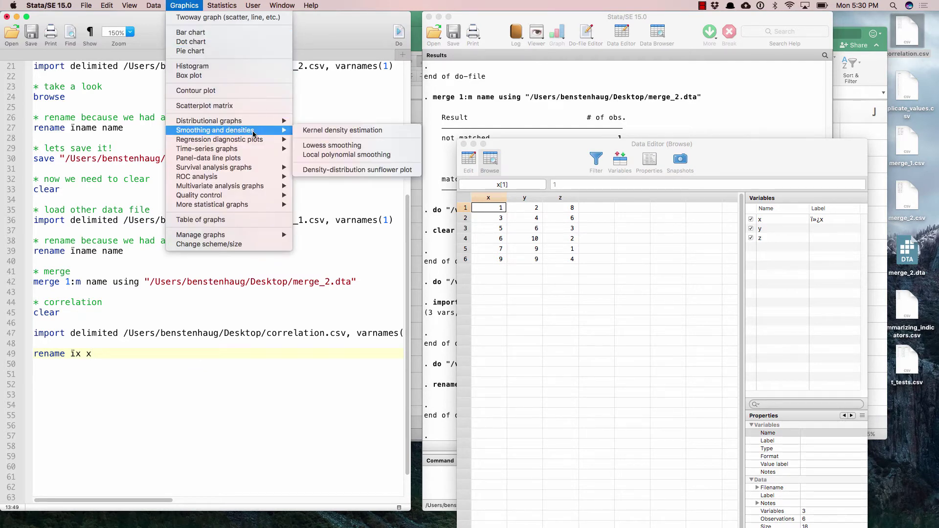
click(232, 107)
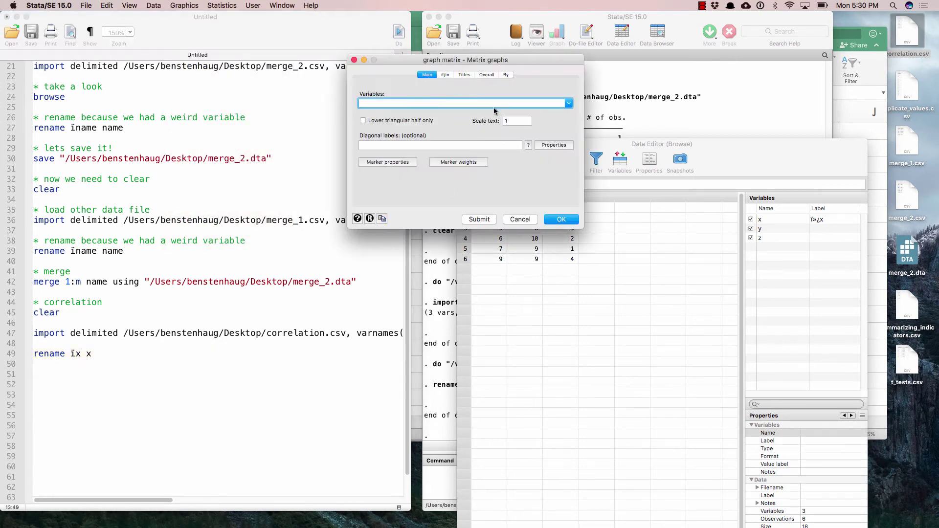
click(569, 103)
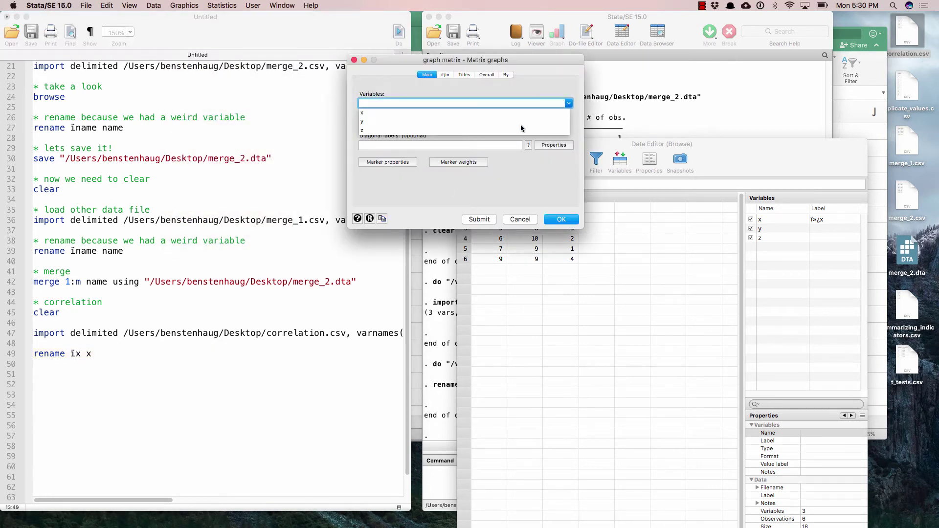
click(473, 120)
key(BackSpace)
text(x y z)
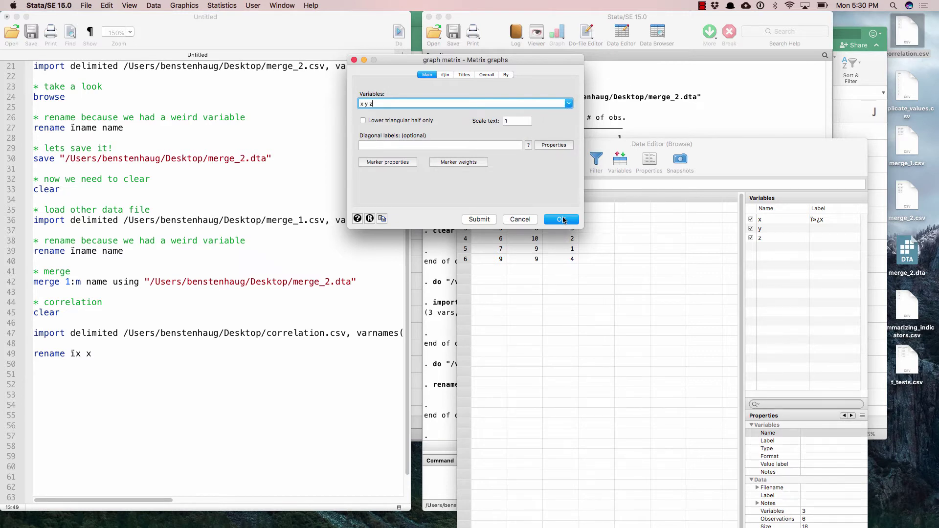
click(563, 219)
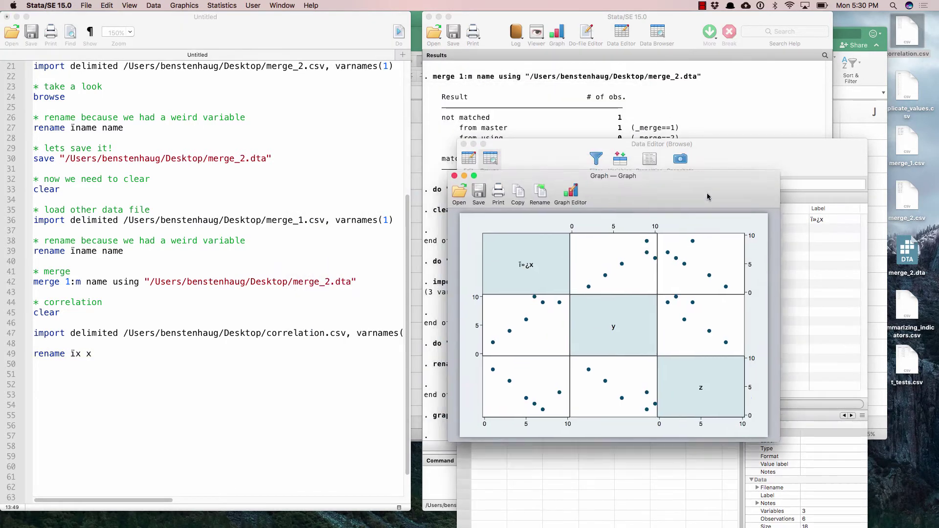
Copy the executed command "graph matrix x y z" from the results and paste it on line 51, below the last rename command
click(651, 104)
drag(519, 416, 433, 417)
key(super+c)
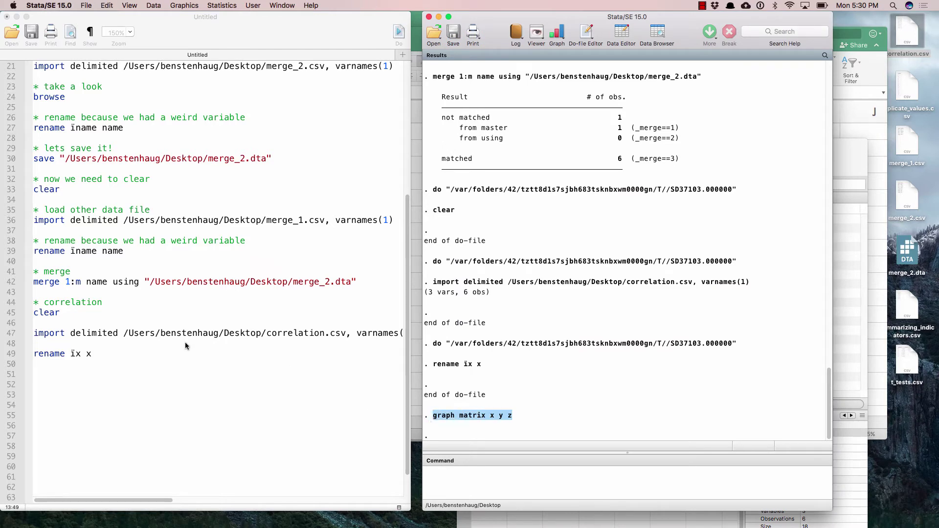
click(190, 353)
key(Return)
key(Return)
key(super+v)
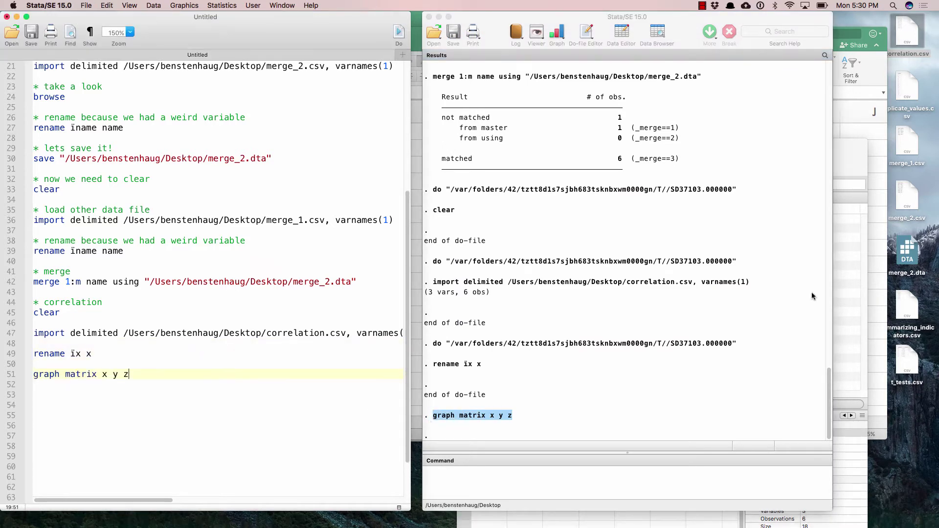
Arrange the scatterplot matrix beside the data and examine how the plotted points relate to the x, y and z values
click(845, 257)
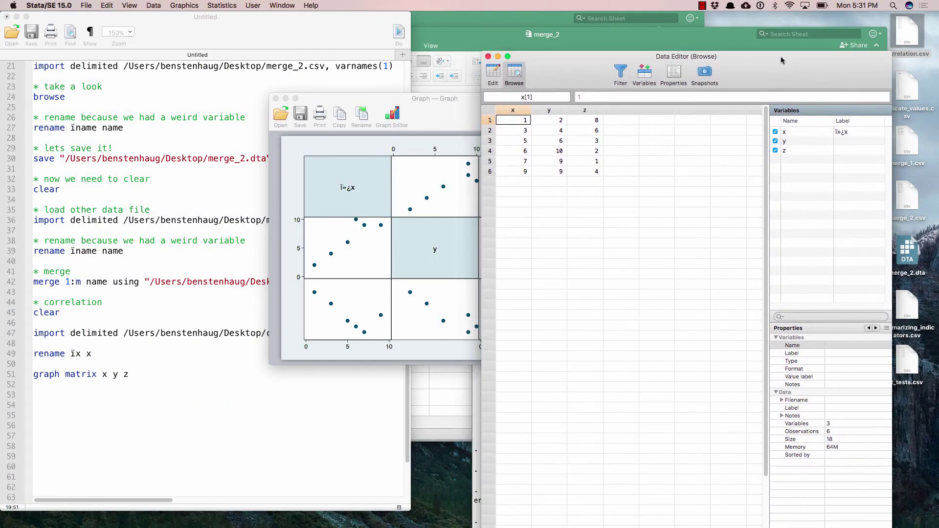
click(435, 119)
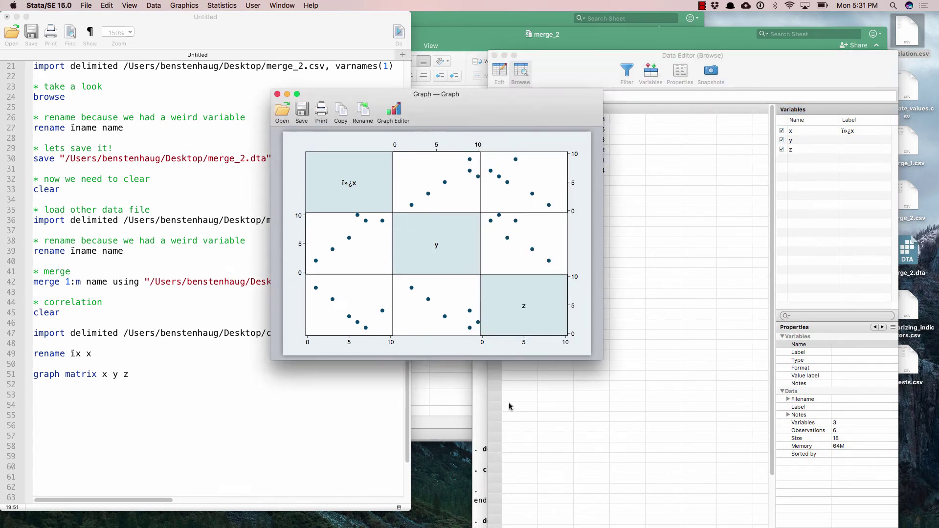
drag(458, 100, 544, 70)
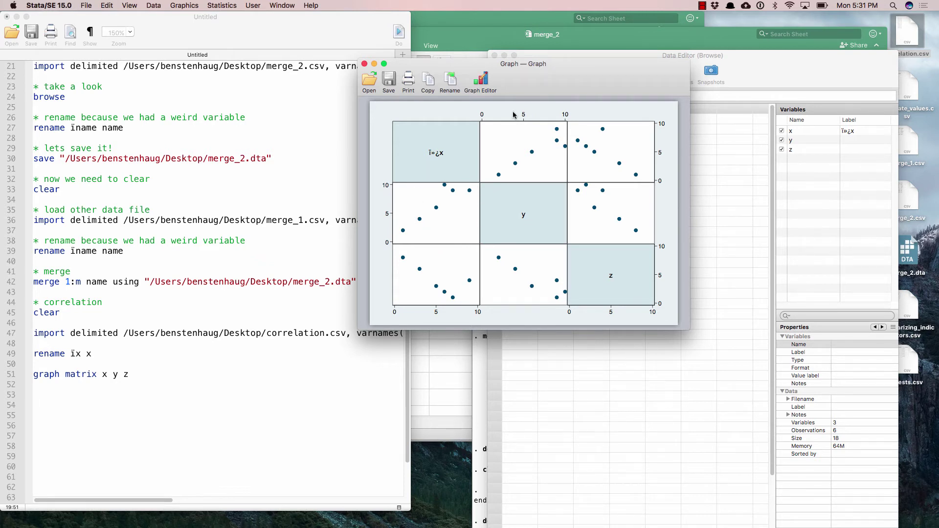
drag(530, 76, 317, 75)
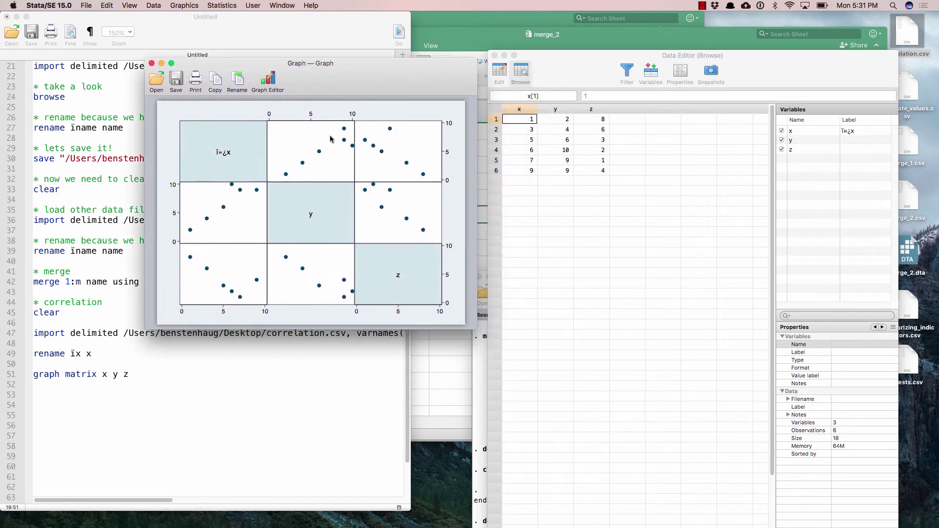
click(516, 121)
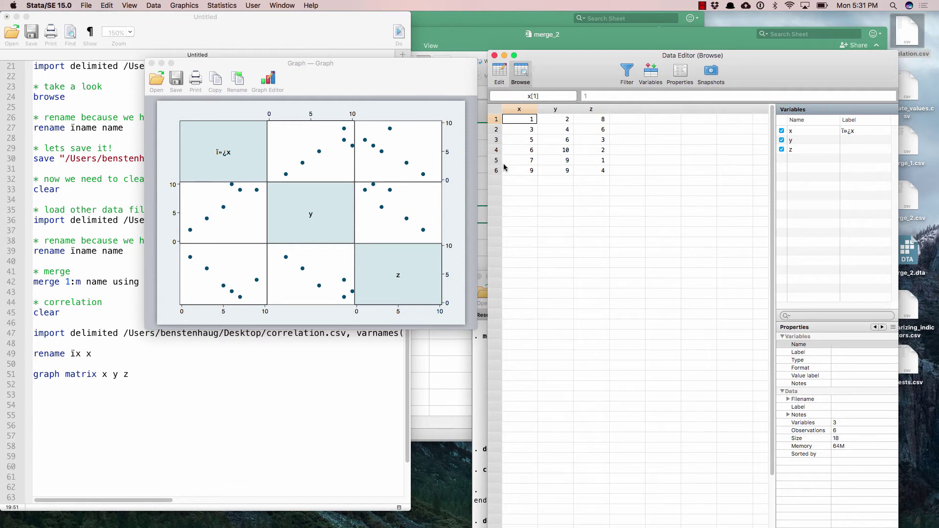
click(533, 170)
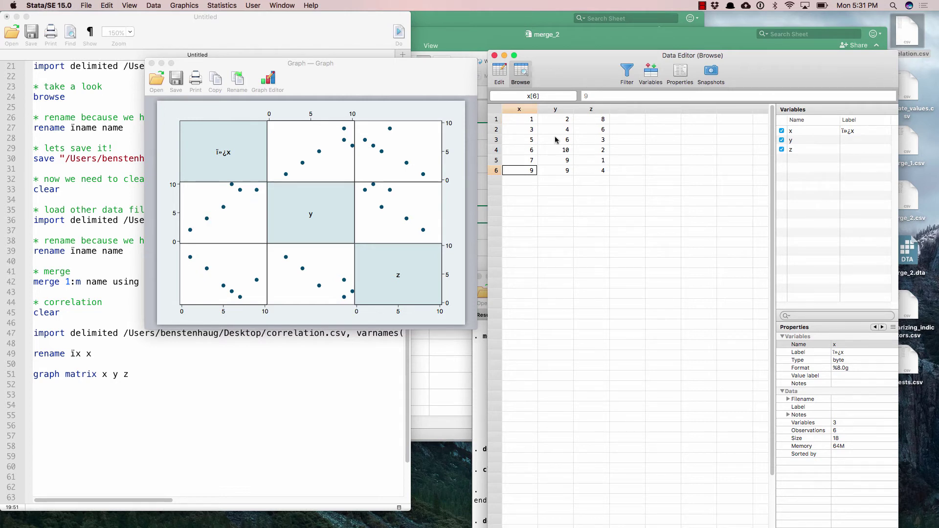
click(530, 151)
click(403, 208)
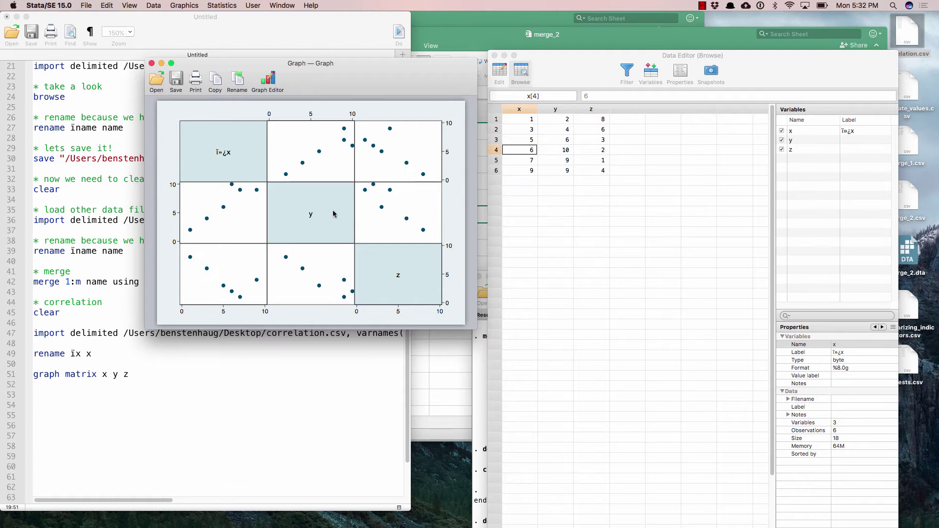
right_click(301, 136)
key(Escape)
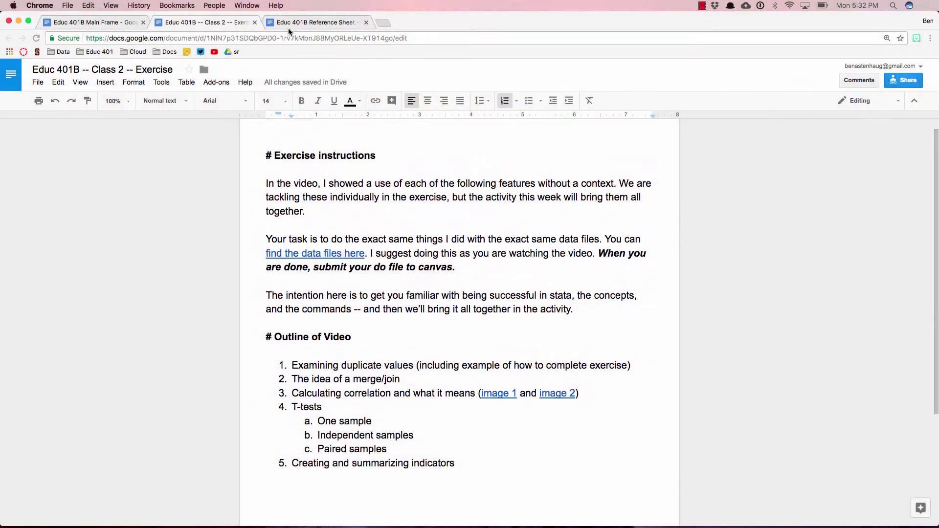
Switch to the Educ 401B Reference Sheet and copy the correlation command template "pwcorr varname1 varname2 varname3"
click(289, 25)
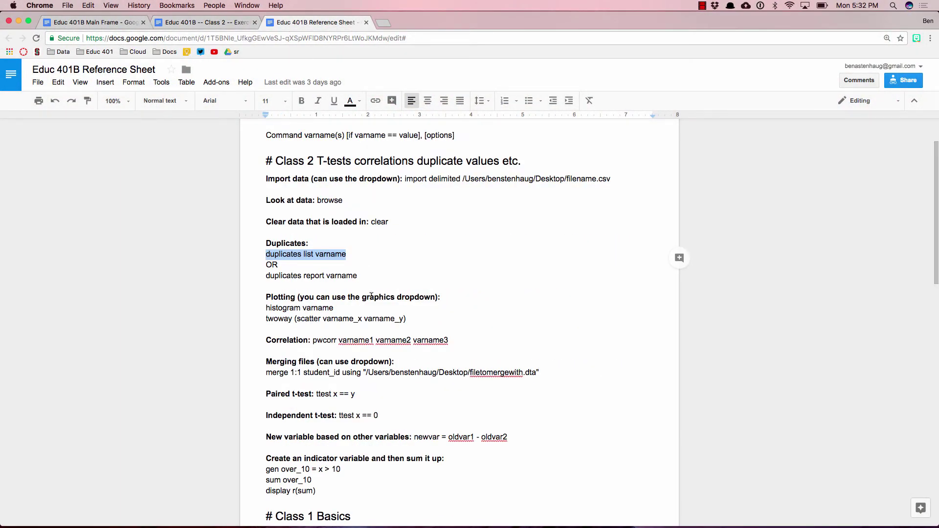
scroll(371, 296, down, 3)
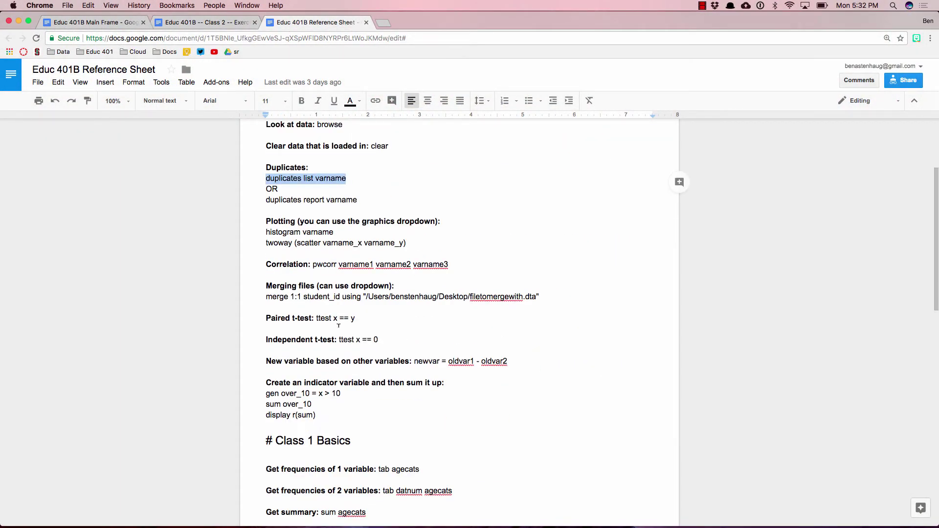
scroll(342, 324, down, 1)
scroll(360, 331, up, 3)
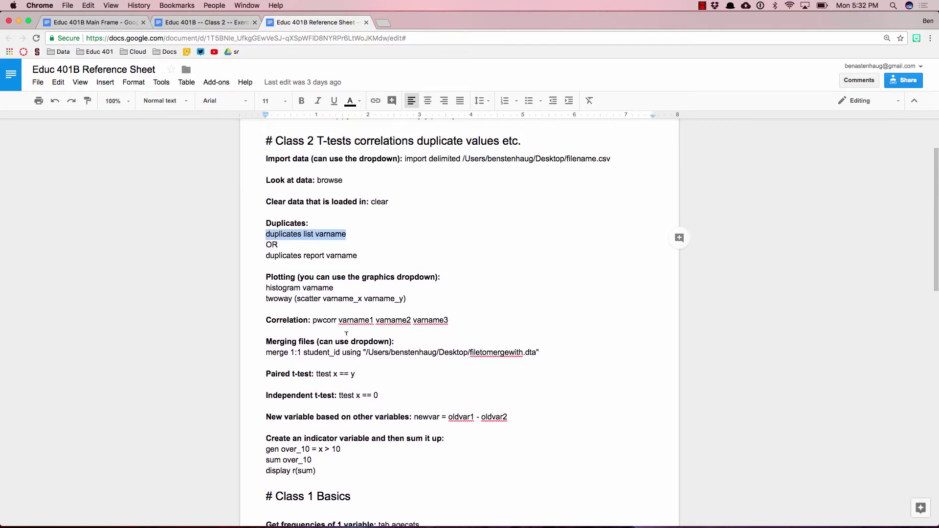
click(323, 321)
drag(315, 321, 449, 314)
key(super+c)
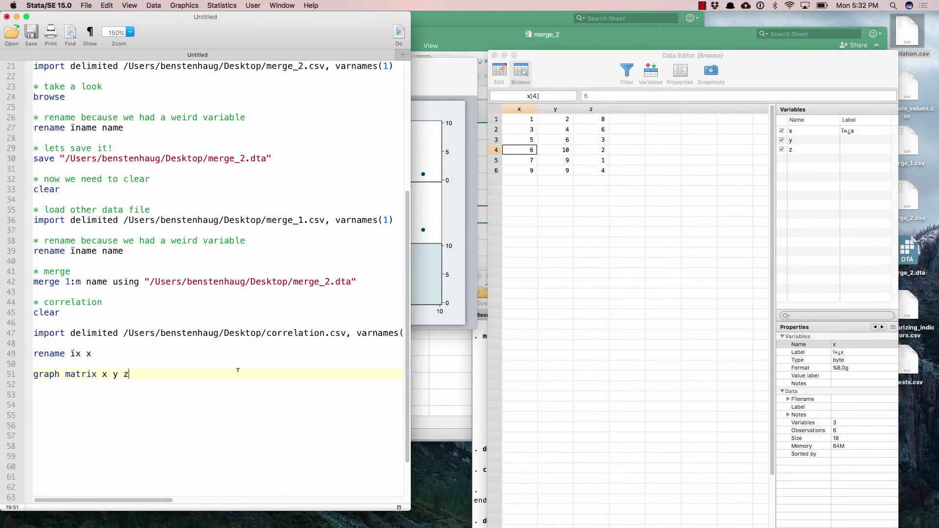
Paste the correlation command on line 53 of the Stata do-file, edit it to read "pwcorr x y z" and run it
key(Return)
key(Return)
key(super+v)
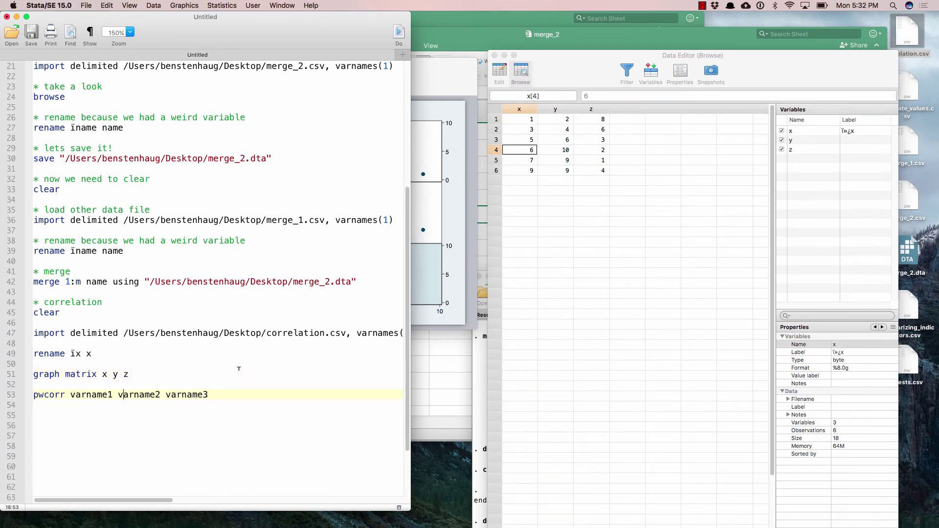
key(Left)
key(shift+Right)
key(shift+Right)
key(shift+Right)
key(shift+Right)
key(shift+Right)
key(shift+Right)
key(shift+Right)
key(shift+Right)
key(shift+Right)
key(shift+Right)
key(shift+Right)
key(shift+Right)
key(shift+Right)
key(shift+Right)
key(shift+Right)
key(shift+Right)
key(shift+Right)
key(shift+Right)
key(shift+Right)
key(shift+Right)
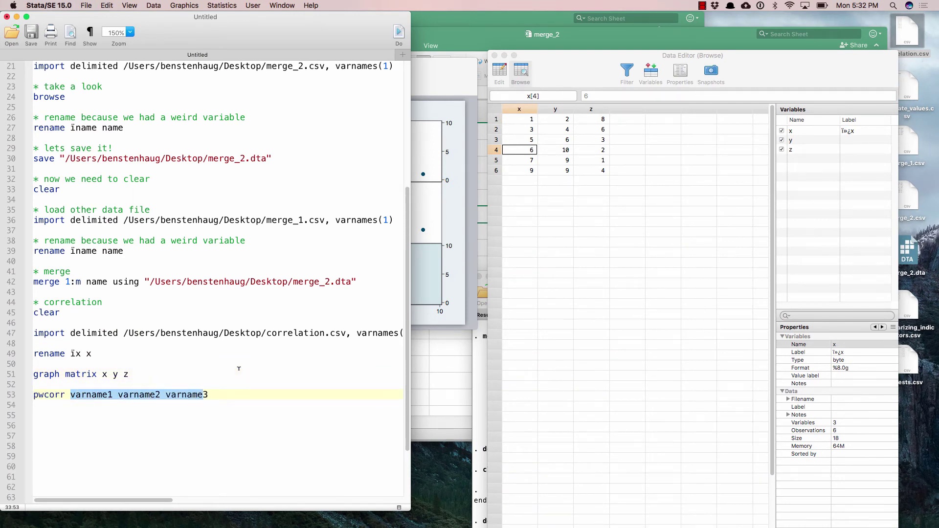
text(x y z)
key(super+shift+Left)
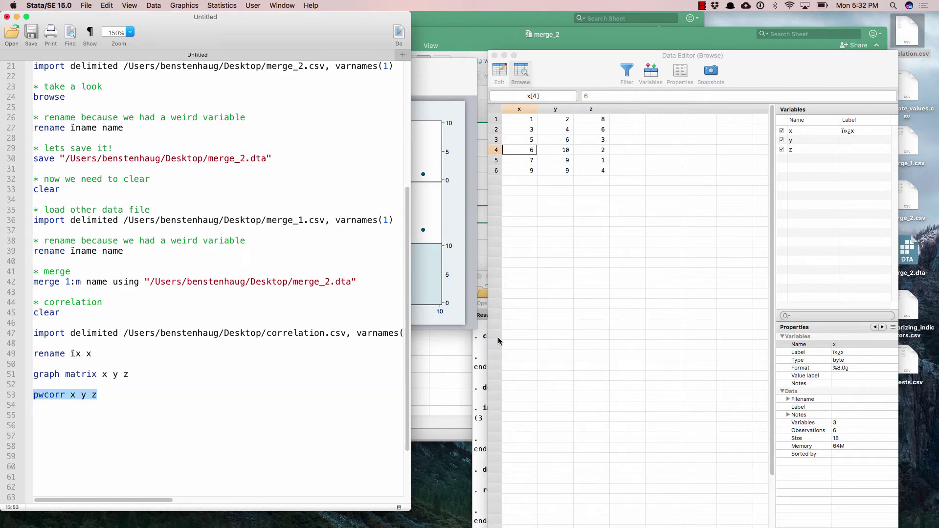
Arrange the results beside the scatterplot matrix and compare the pairwise correlations of x, y and z with the plotted points
click(481, 344)
drag(571, 277, 602, 26)
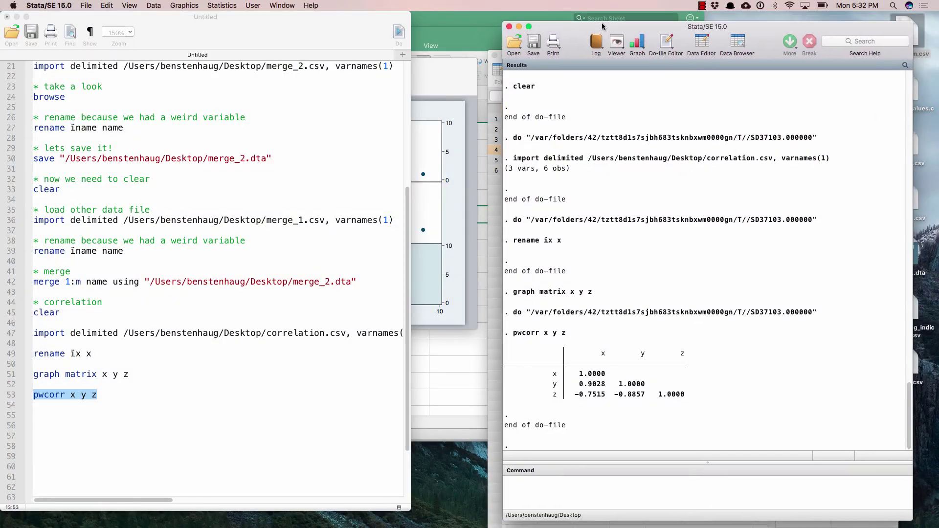
click(438, 109)
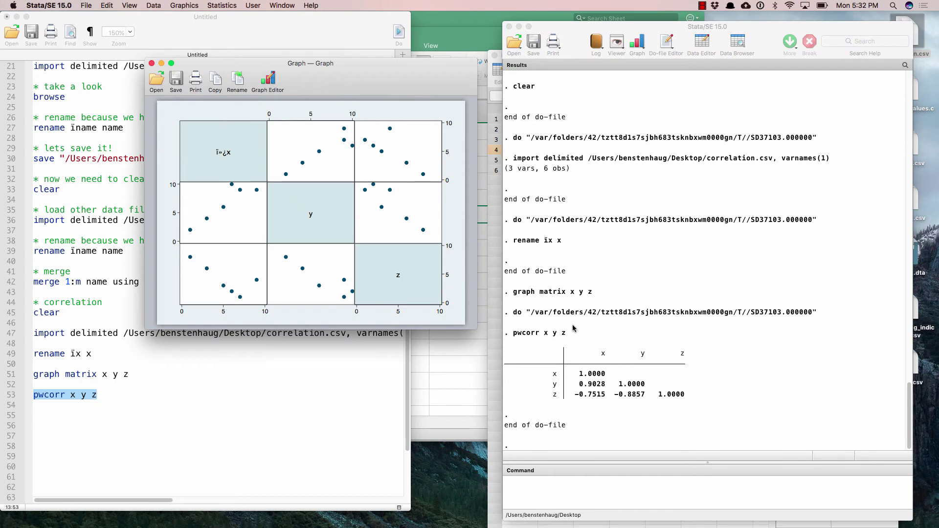
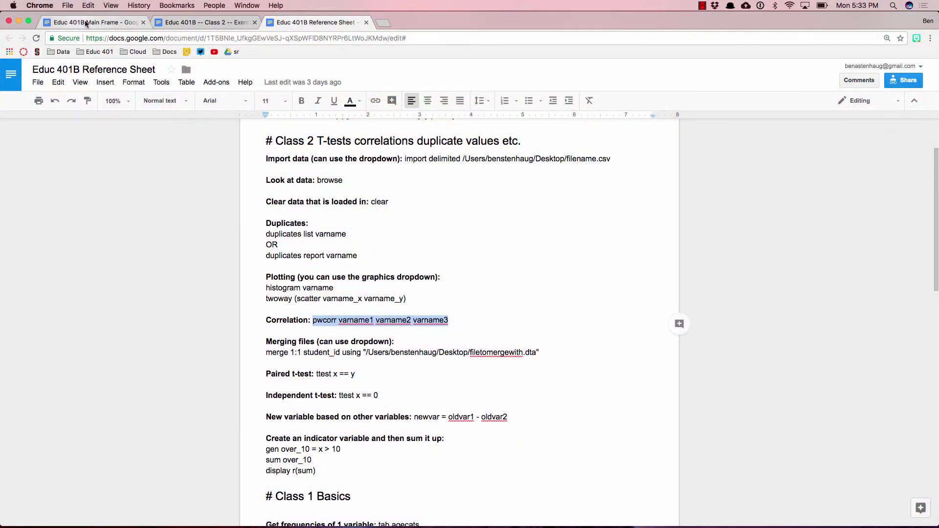
Open both example images linked under "Calculating correlation and what it means" in the Class 2 Exercise document in Chrome
click(212, 24)
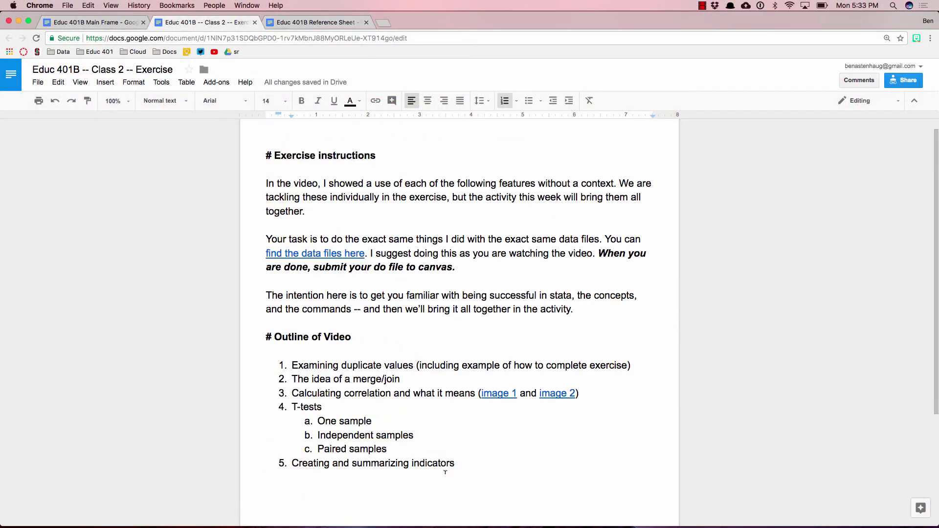
click(483, 398)
click(505, 411)
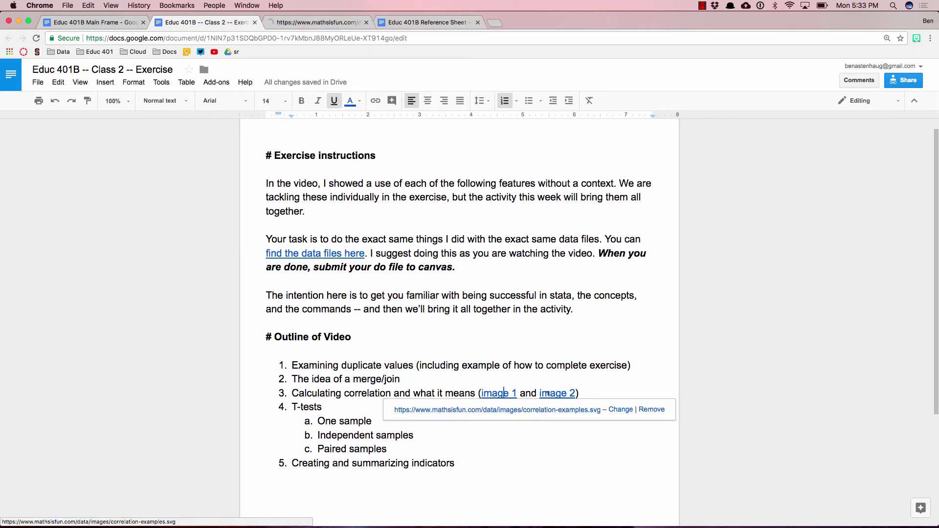
click(549, 400)
click(539, 411)
Enlarge each correlation example image and examine how the scatter patterns relate to their correlation values
click(335, 23)
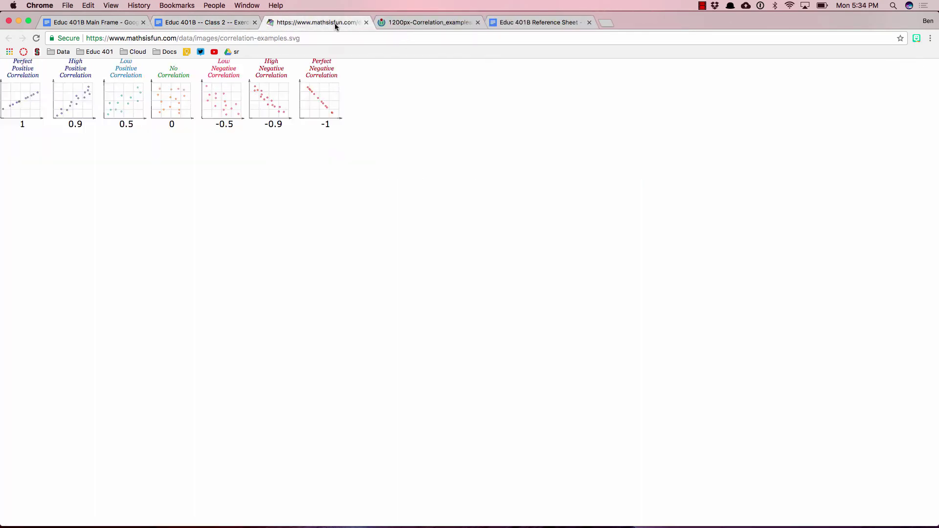
key(super+equal)
key(super+equal)
key(super+equal)
key(super+equal)
key(super+equal)
key(super+equal)
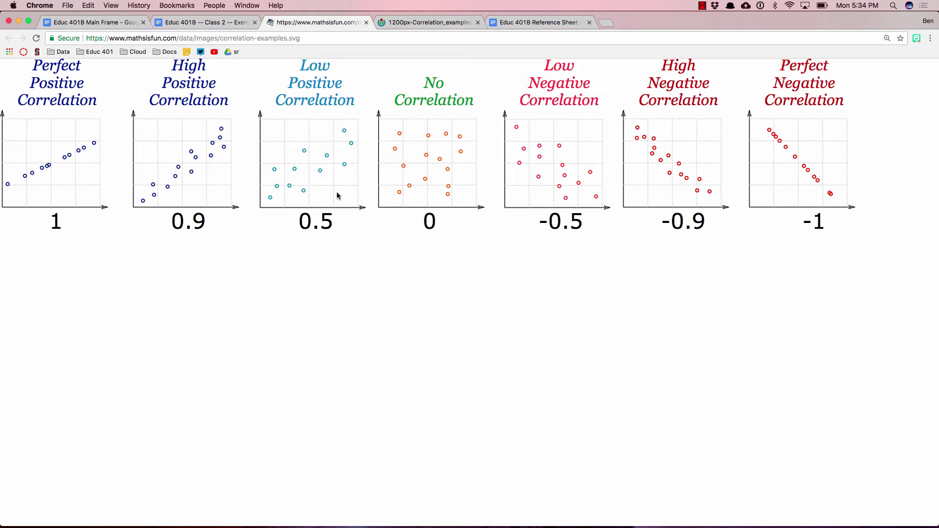
click(446, 22)
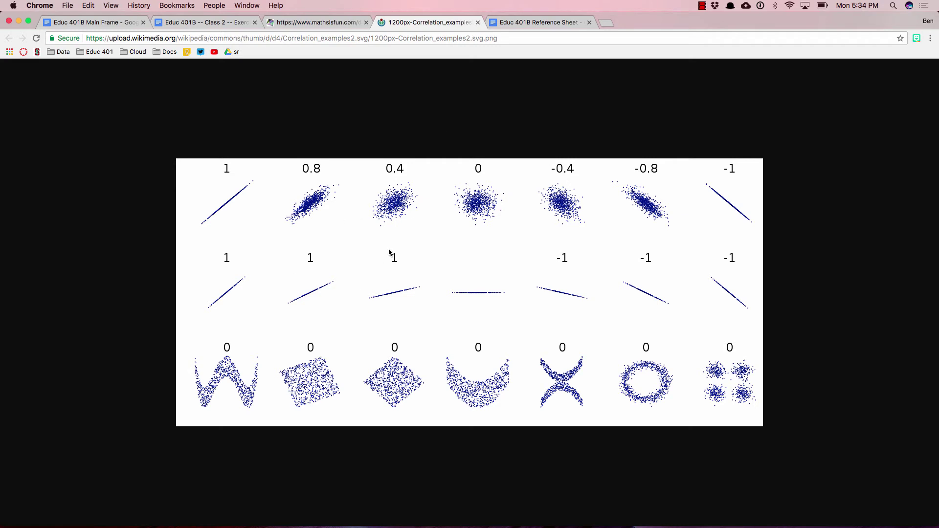
key(super+equal)
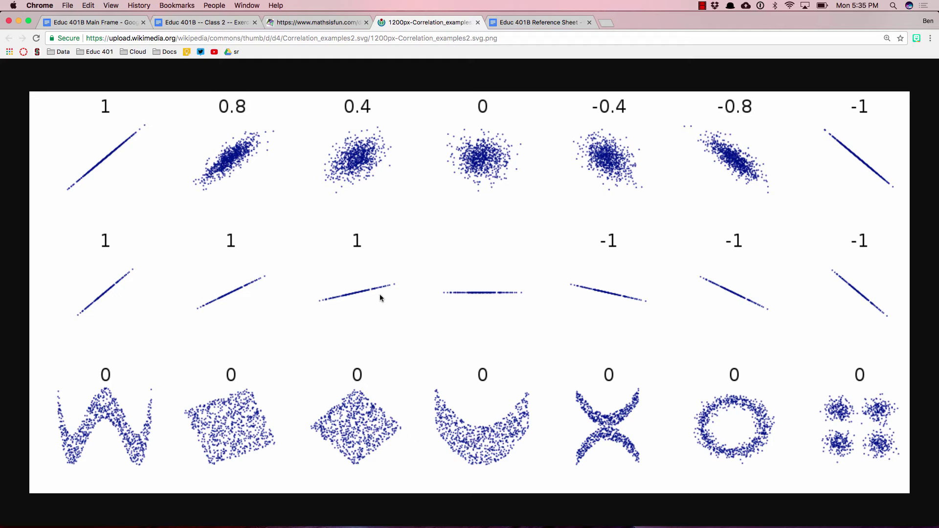
Close both correlation image pages, return to Stata and close the scatterplot matrix graph
click(477, 22)
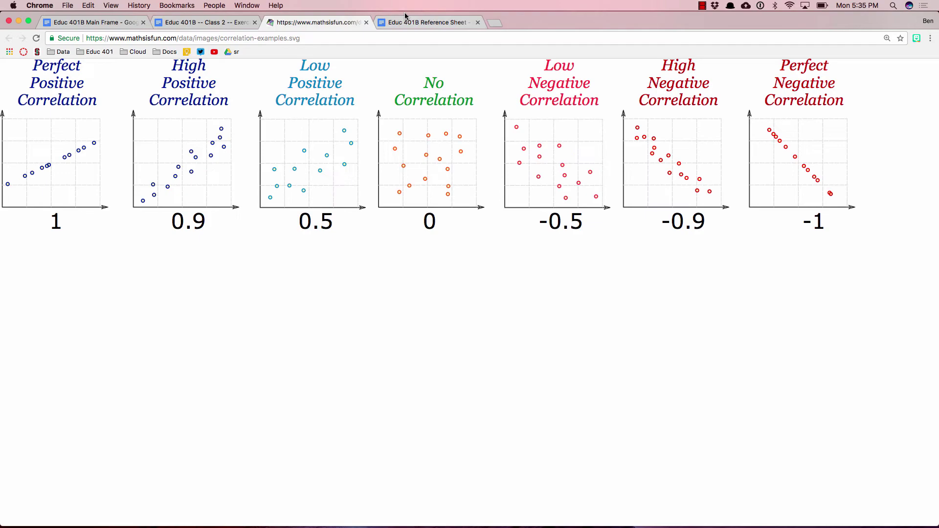
click(366, 23)
click(383, 309)
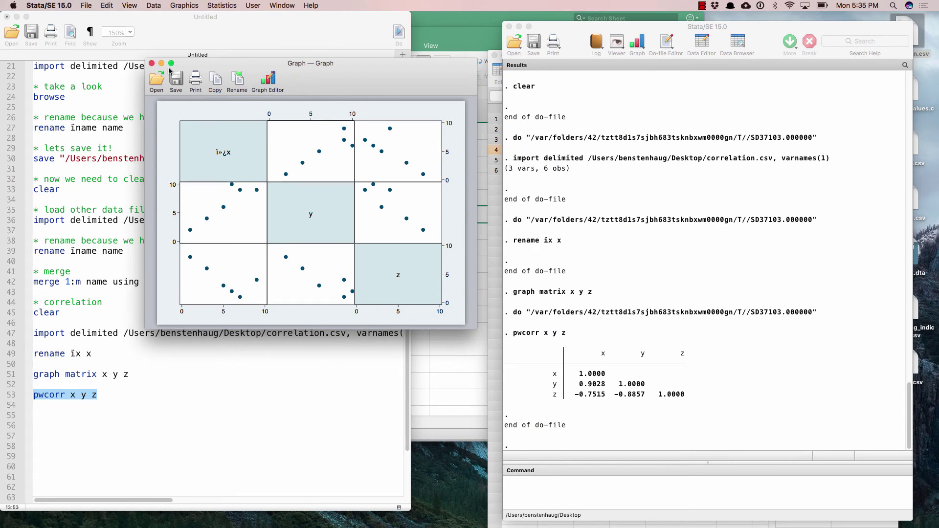
click(152, 64)
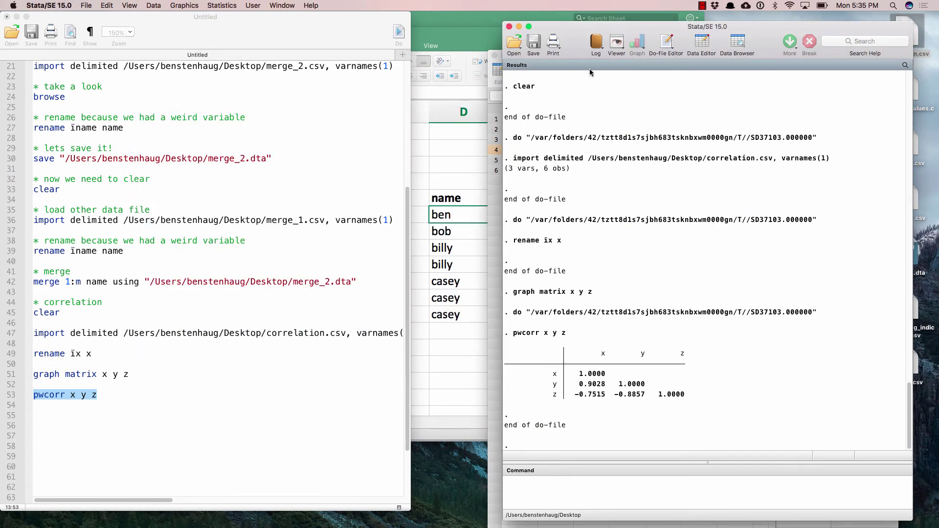
Add the comment "* t tests" on line 55 with a clear command below it, and run the clear command
click(231, 400)
key(Return)
text(* t tests)
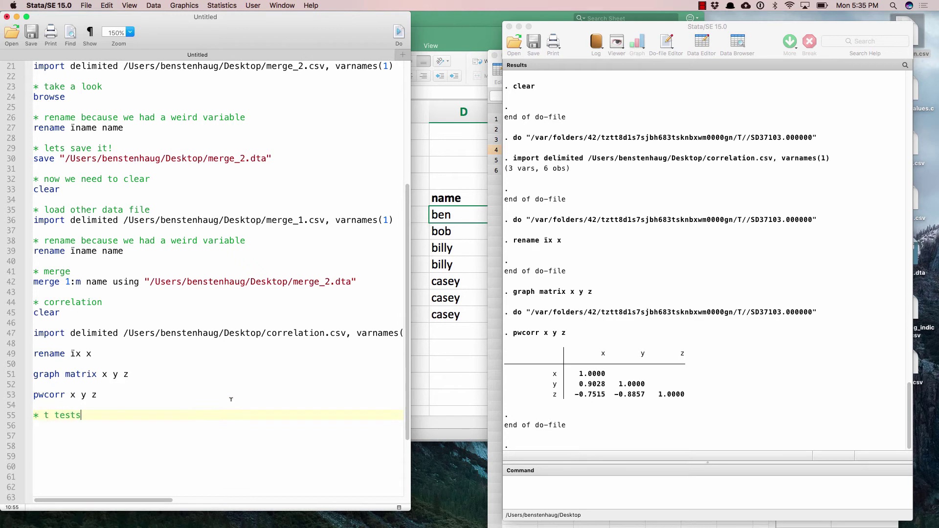
key(Return)
text(clear)
key(super+shift+Left)
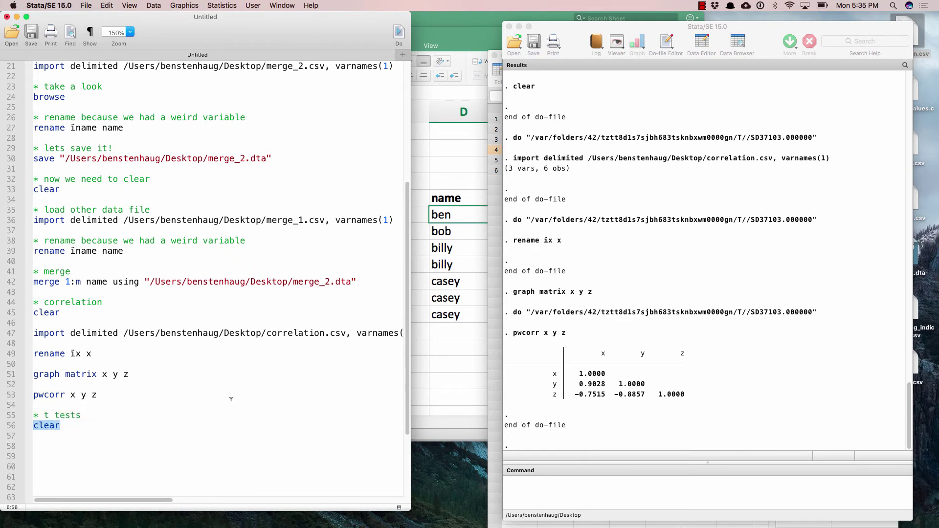
key(super+shift+d)
click(197, 413)
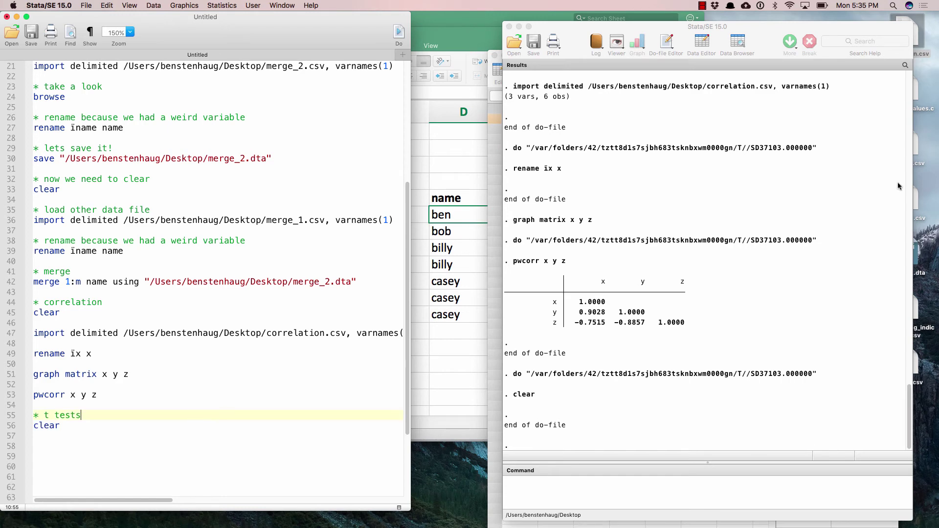
Rearrange the windows to reveal the desktop's CSV files, and duplicate the correlation.csv import command on line 57 below the clear command
drag(836, 28, 796, 20)
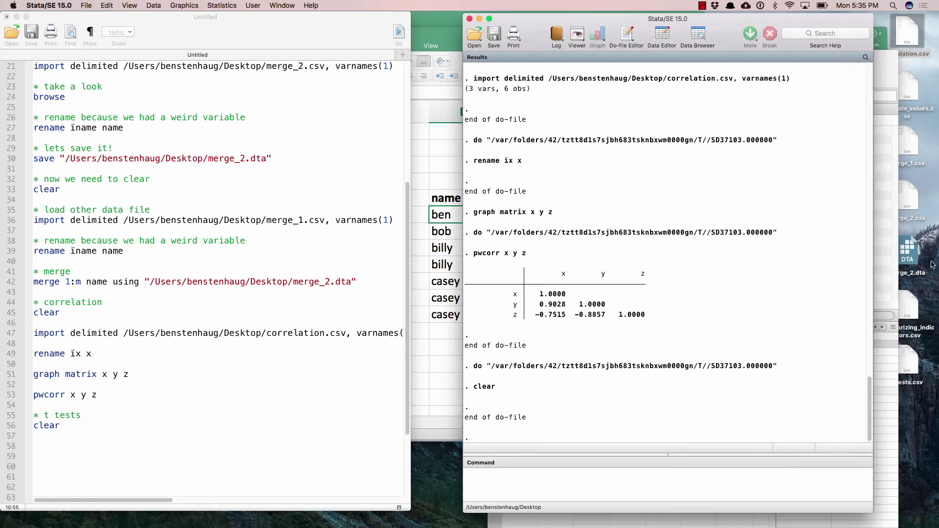
drag(887, 56, 870, 52)
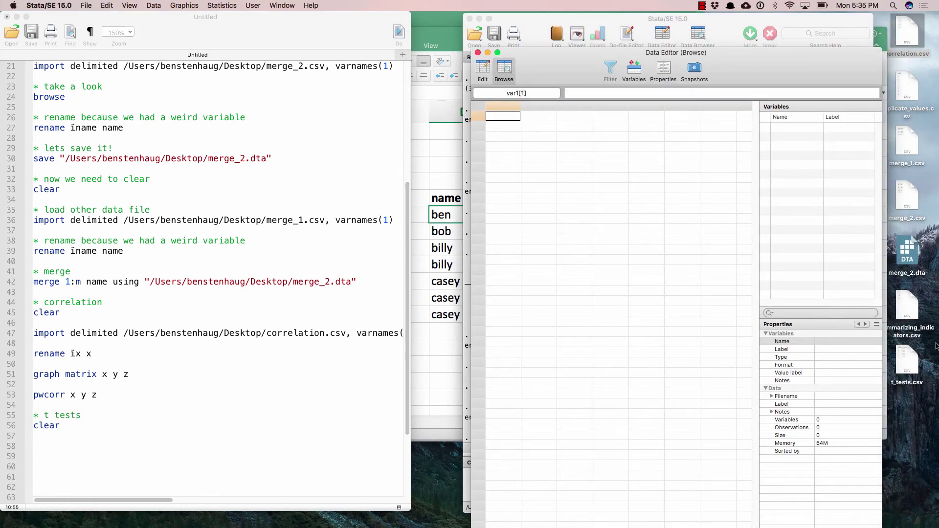
click(126, 399)
triple_click(141, 333)
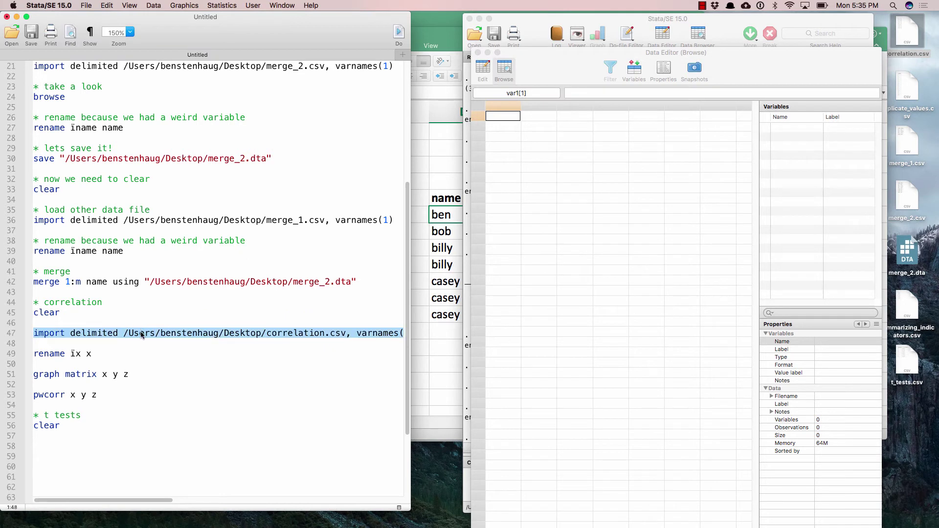
click(109, 423)
key(Return)
text(import delimited /Users/benstenhaug/Desktop/correlation.csv, varnames(1))
key(Left)
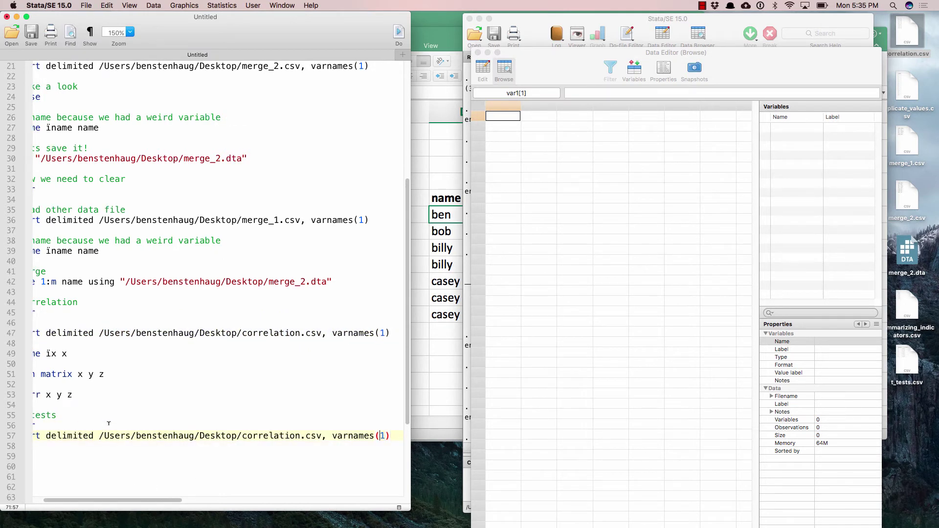
Change the file name in the line 57 import command to t_tests.csv and run the command
key(Left)
key(Left)
key(Left)
key(Left)
key(Left)
key(Left)
key(Left)
key(Left)
key(Left)
key(Left)
key(Left)
key(Left)
key(Left)
key(Left)
key(Left)
key(shift+Left)
key(shift+Left)
key(shift+Left)
key(shift+Left)
key(shift+Left)
key(shift+Left)
key(shift+Left)
key(shift+Left)
key(shift+Left)
key(shift+Left)
key(shift+Left)
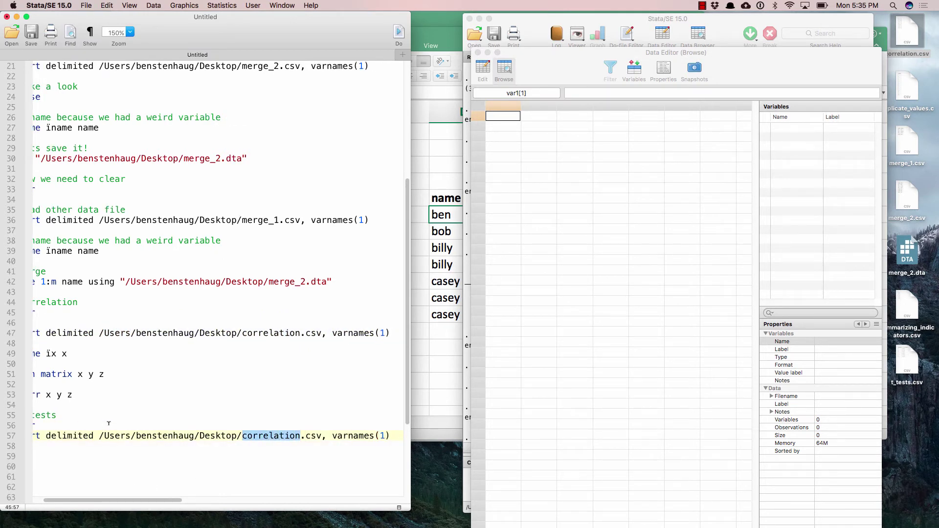
text(t_tests)
key(super+Left)
key(shift+super+Right)
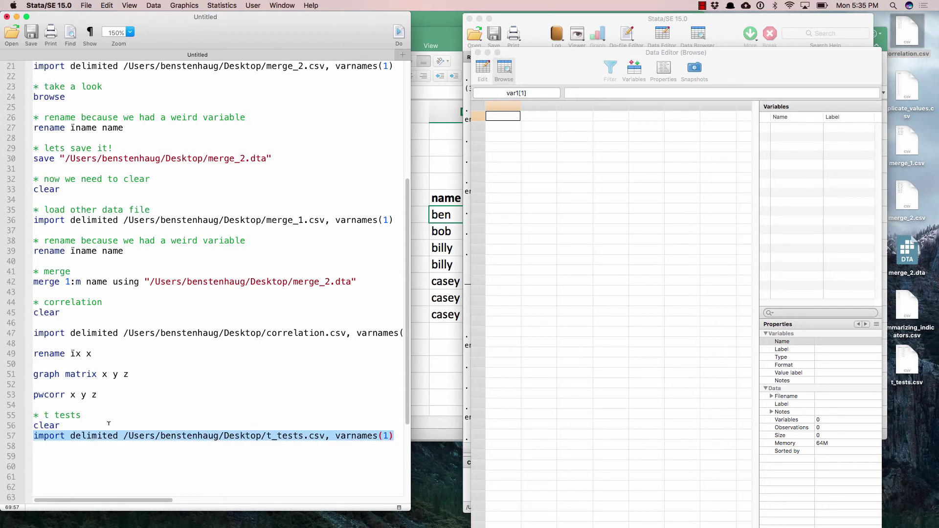
key(super+shift+d)
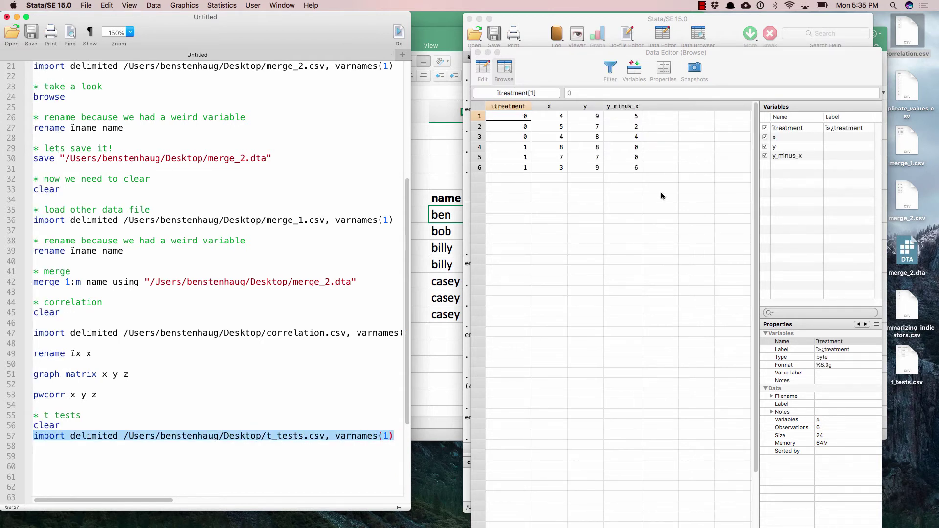
Copy the command "rename ïname name" from line 39 and paste it on line 58, below the t_tests.csv import
click(172, 354)
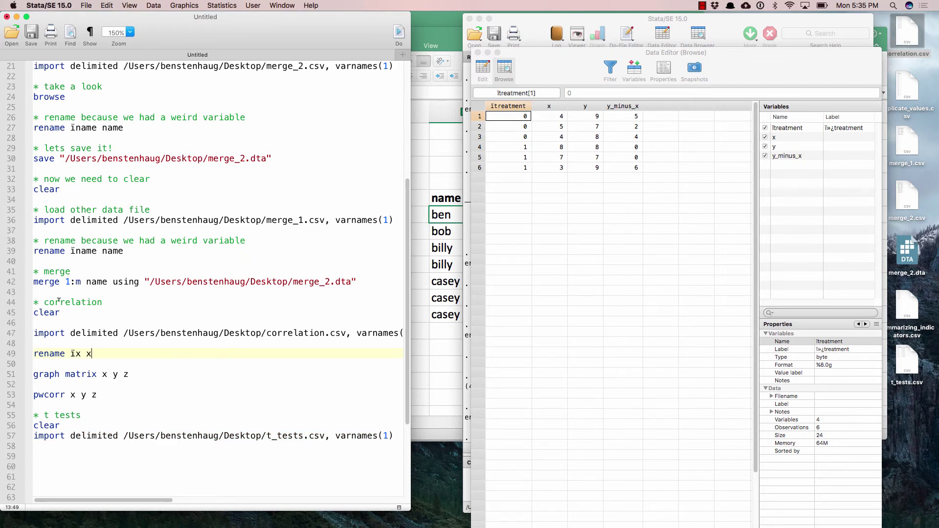
click(126, 251)
key(shift+super+Left)
key(super+c)
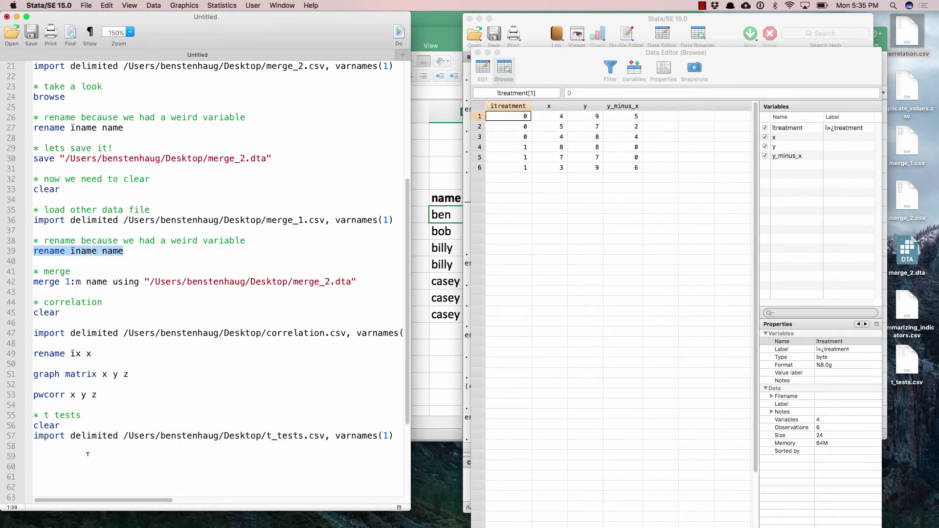
click(84, 444)
key(super+v)
Edit the pasted rename command to read "rename ïtreatment treatment" and run it
click(76, 447)
key(shift+Right)
key(shift+Right)
key(shift+Right)
key(shift+Right)
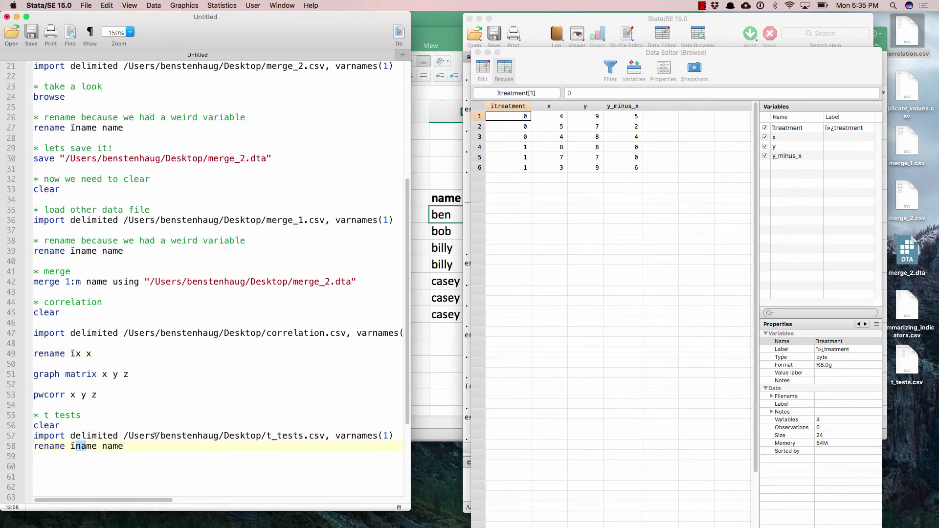
text(treatment)
key(super+Down)
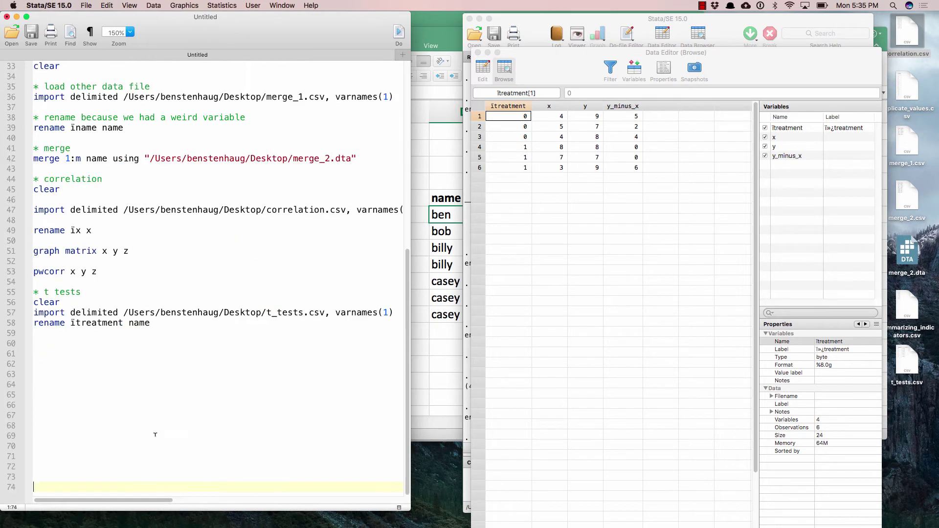
double_click(135, 321)
text(treatment)
drag(190, 322, 13, 324)
key(super+shift+d)
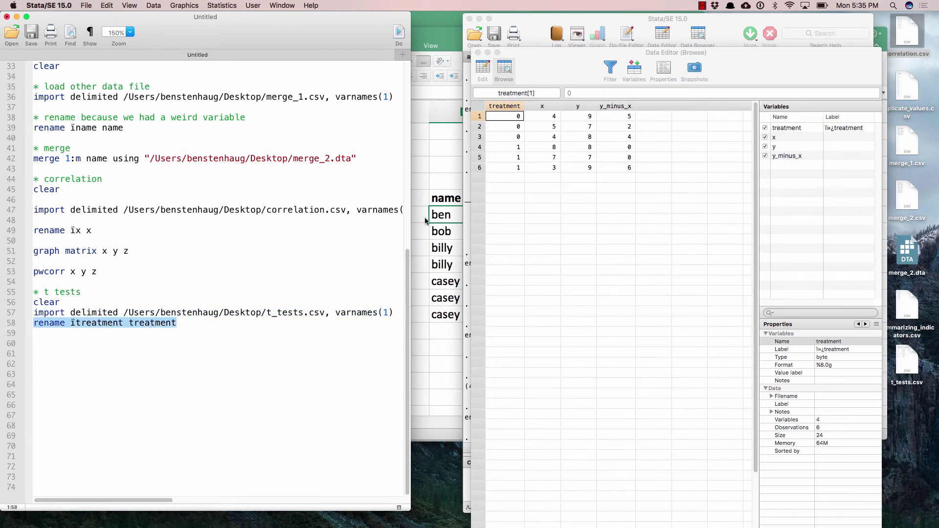
click(531, 228)
right_click(500, 105)
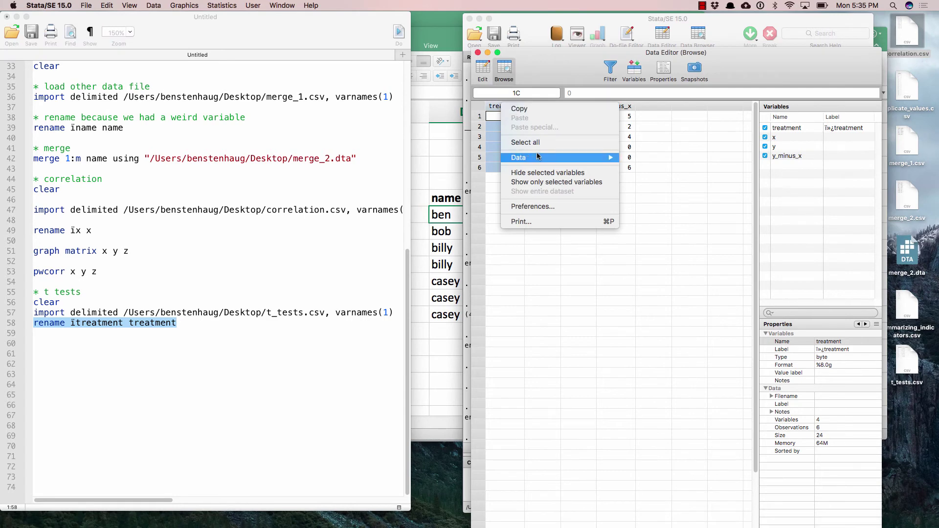
click(201, 323)
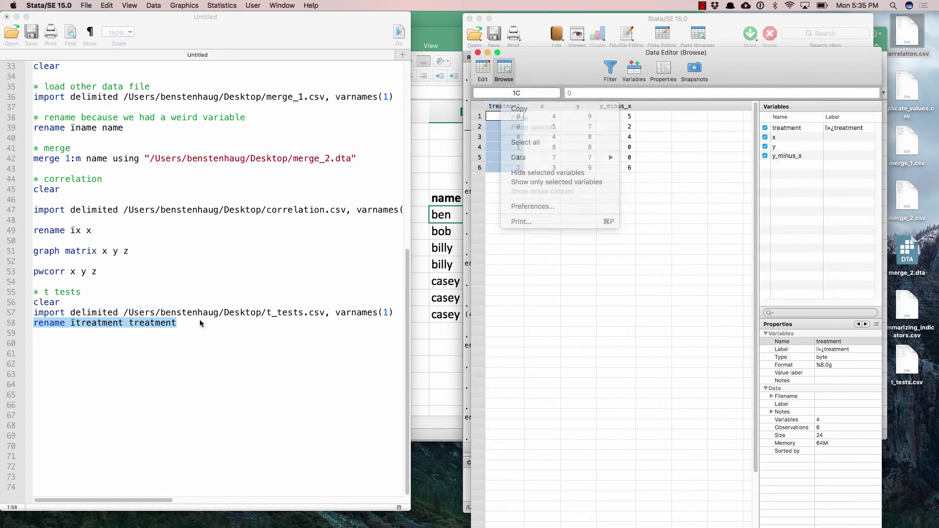
Add the command "drop treatment" on line 59 below the rename command and run it
click(201, 323)
key(Return)
text(drop ter)
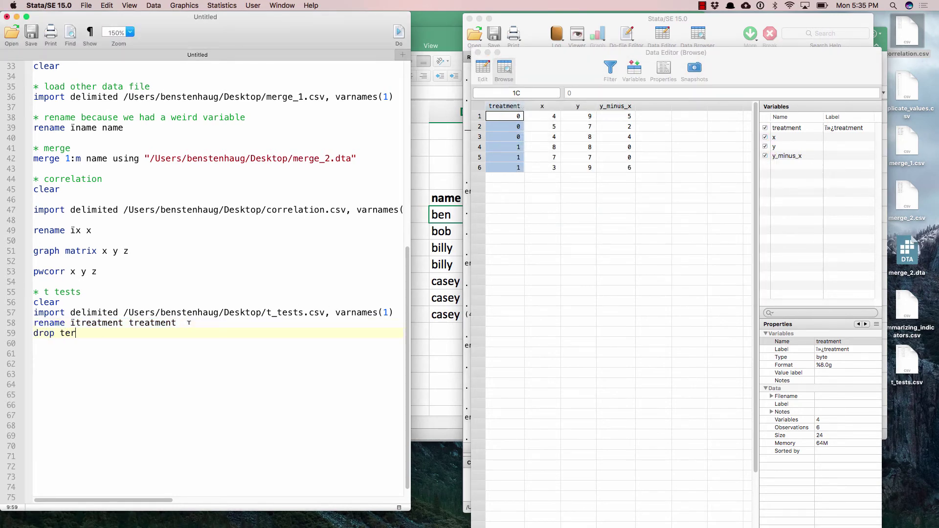
key(BackSpace)
key(BackSpace)
text(reatment)
key(shift+super+Left)
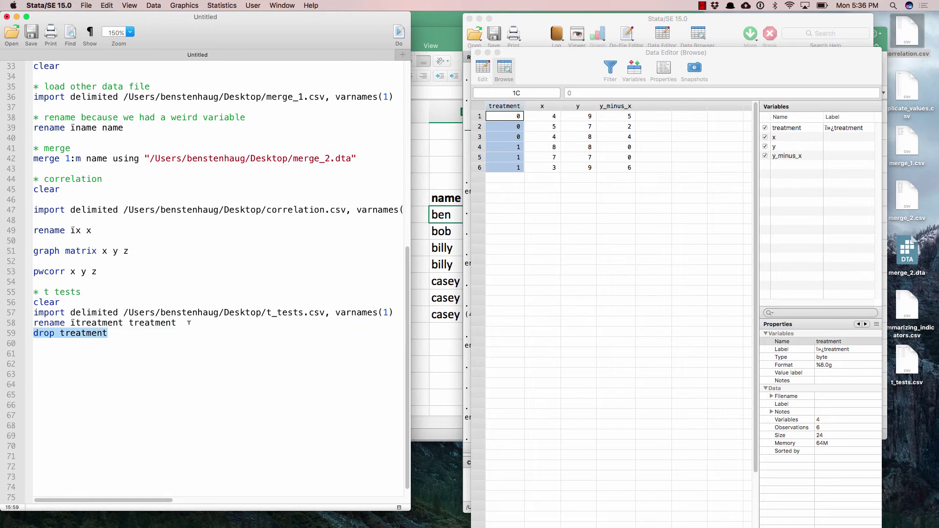
key(super+shift+d)
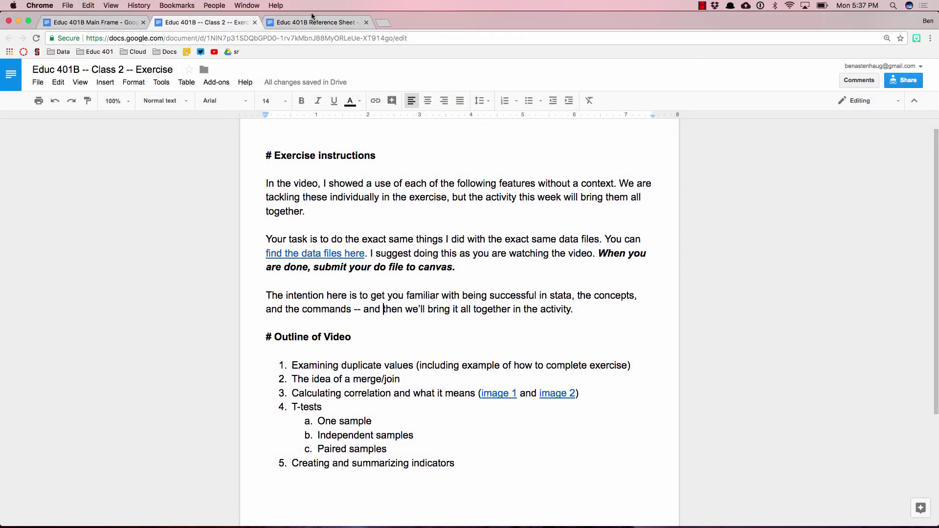
Copy the paired t-test command "ttest x == y" from the Educ 401B Reference Sheet in Chrome and paste it on line 61 of the Stata do-file
click(316, 22)
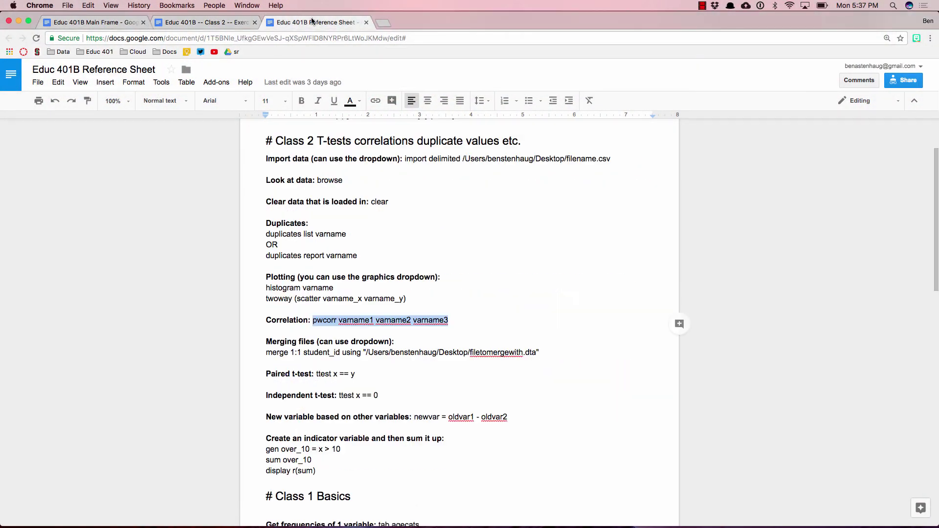
scroll(408, 346, down, 1)
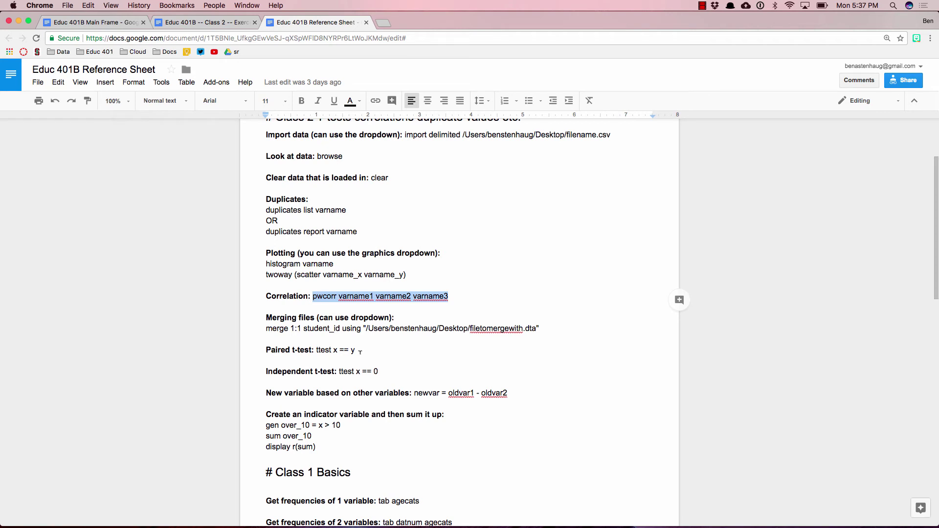
drag(356, 350, 317, 347)
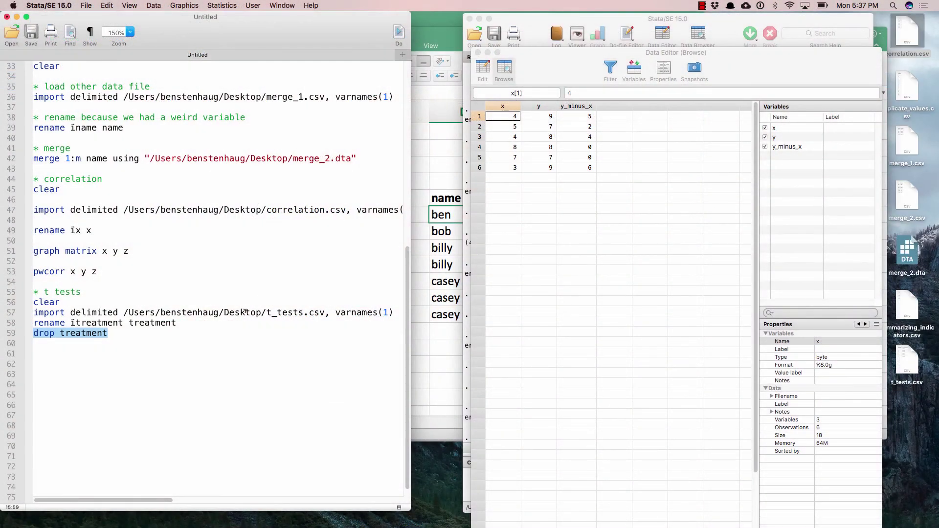
click(244, 320)
key(Return)
key(Return)
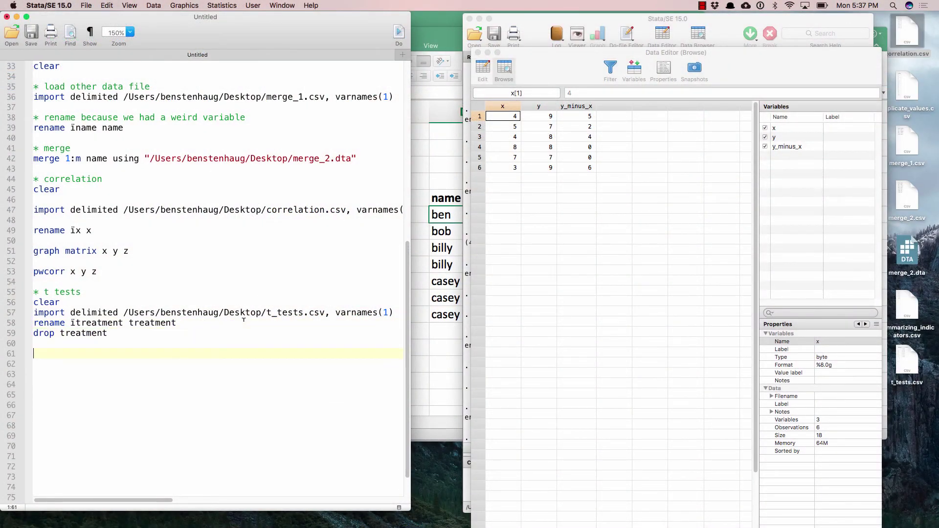
key(super+v)
Insert the comment "* paired t-test" on its own line above the pasted ttest command
key(super+Left)
key(Return)
key(Up)
text(* paired t-test)
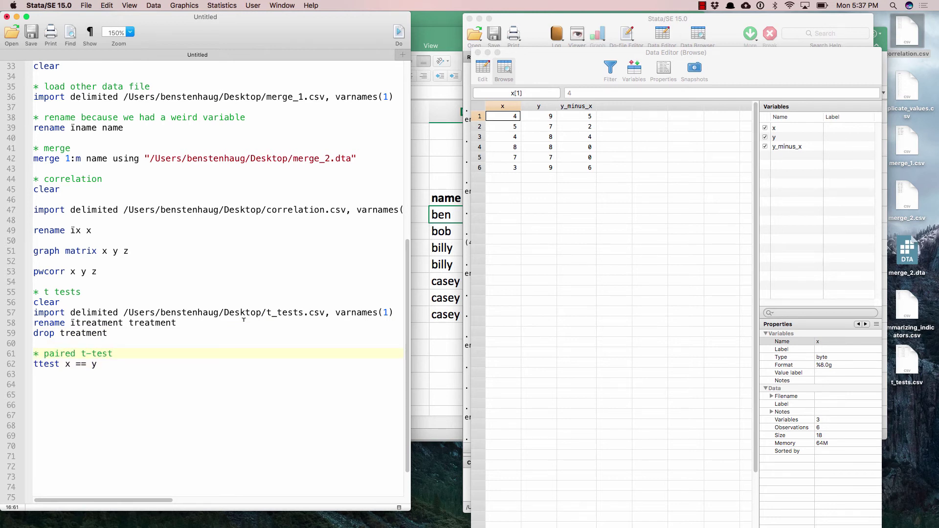
Run the paired t-test command on line 62 and bring the results window to the front
click(570, 228)
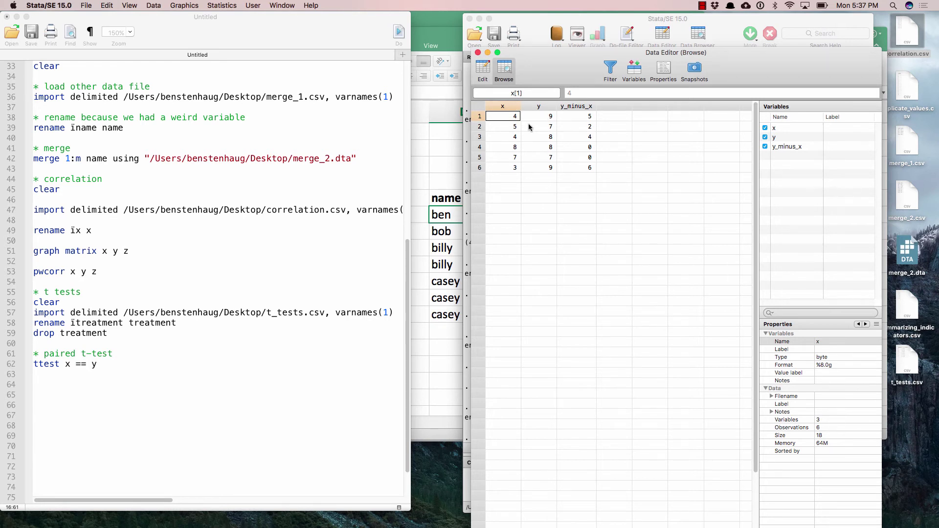
click(232, 405)
drag(100, 365, 32, 365)
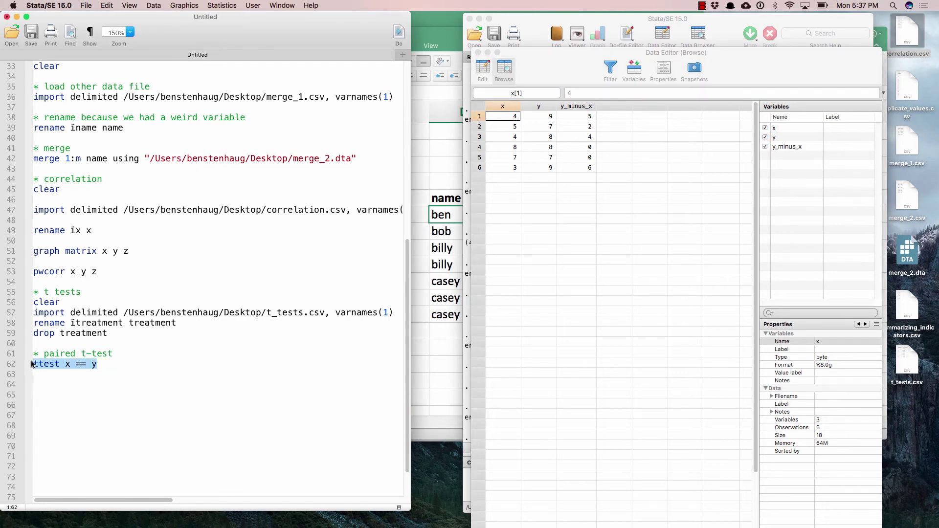
key(super+shift+d)
click(466, 330)
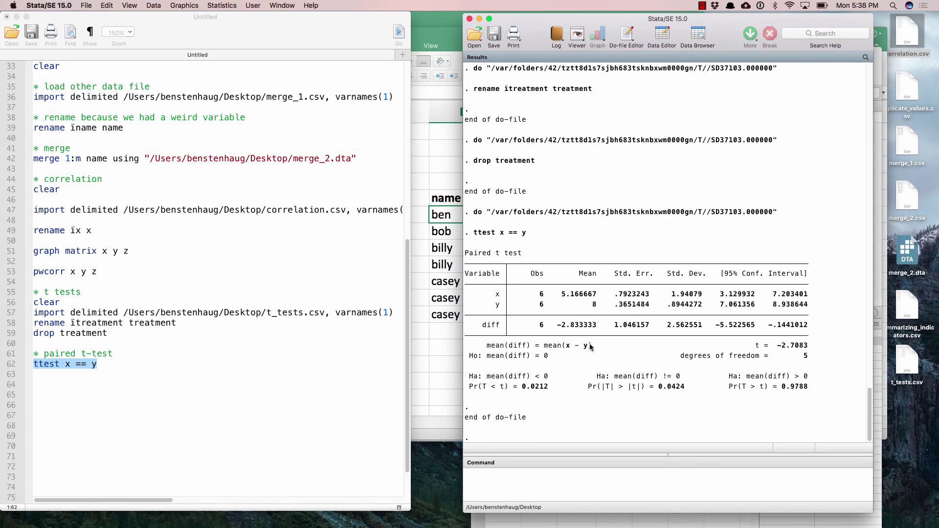
Rearrange the results and data windows so both sit beside the do-file with the x, y and y_minus_x columns uncovered
drag(596, 21, 718, 42)
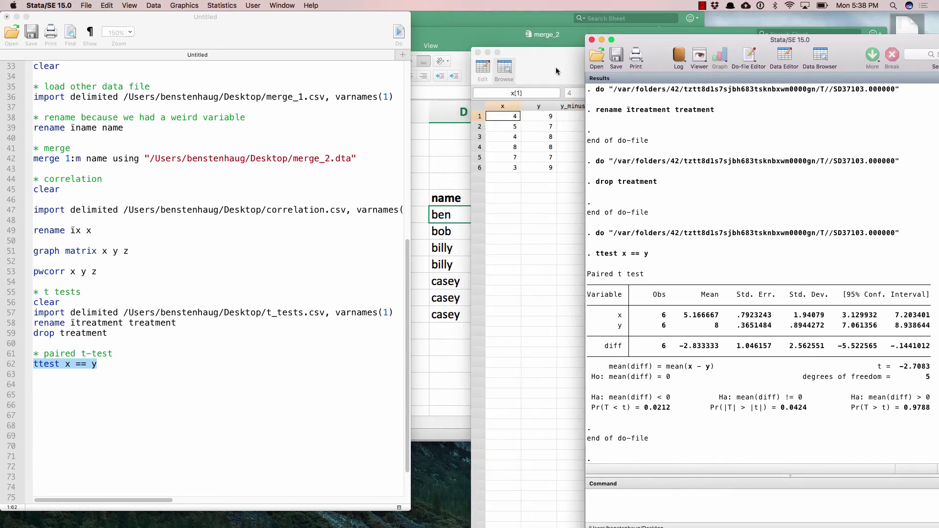
drag(556, 72, 480, 54)
click(869, 139)
drag(723, 48, 684, 36)
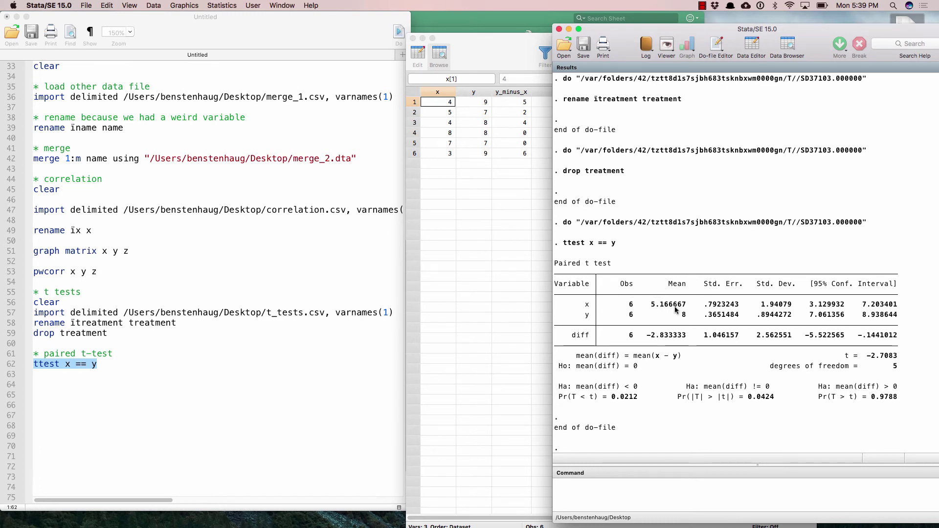
Add the comment "* independent t-test" on line 64, leaving a blank line below the paired t-test command
click(114, 364)
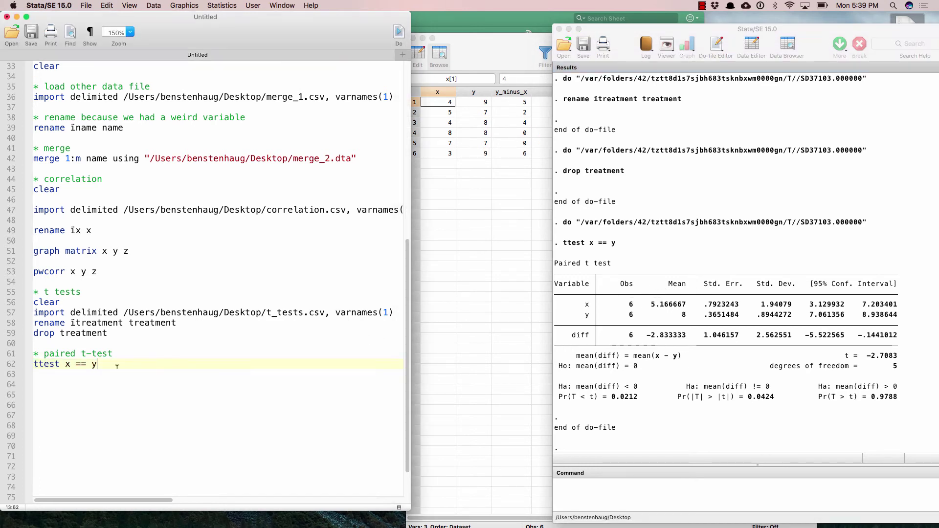
click(69, 364)
click(80, 364)
key(Return)
key(Return)
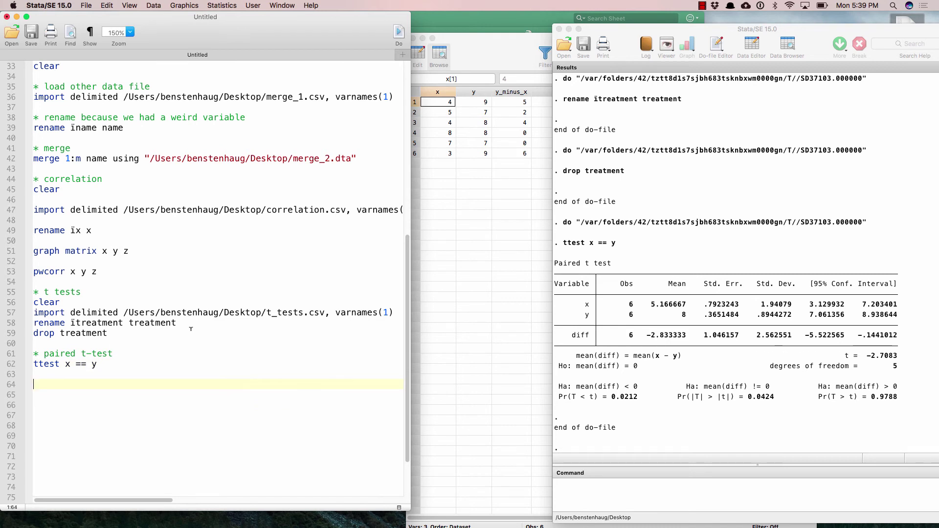
text(* independent t-test)
key(Return)
key(Return)
key(BackSpace)
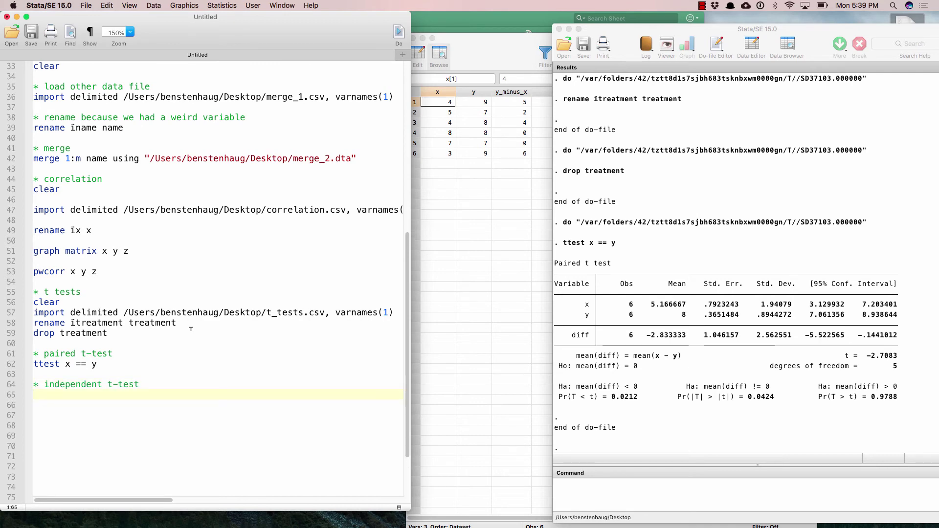
Check the independent t-test syntax in the Chrome reference sheet, then write "ttest x == 0" on line 65 in Stata and run it
key(super+Tab)
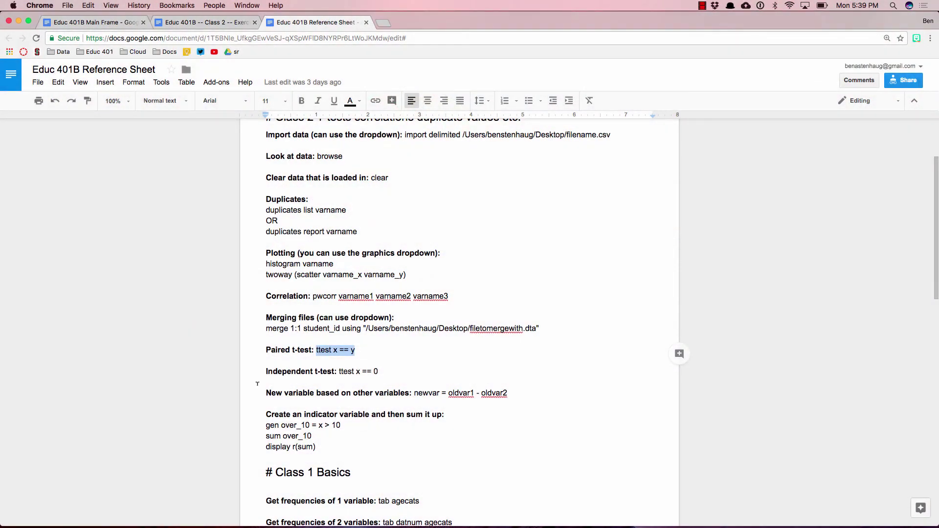
key(super+Tab)
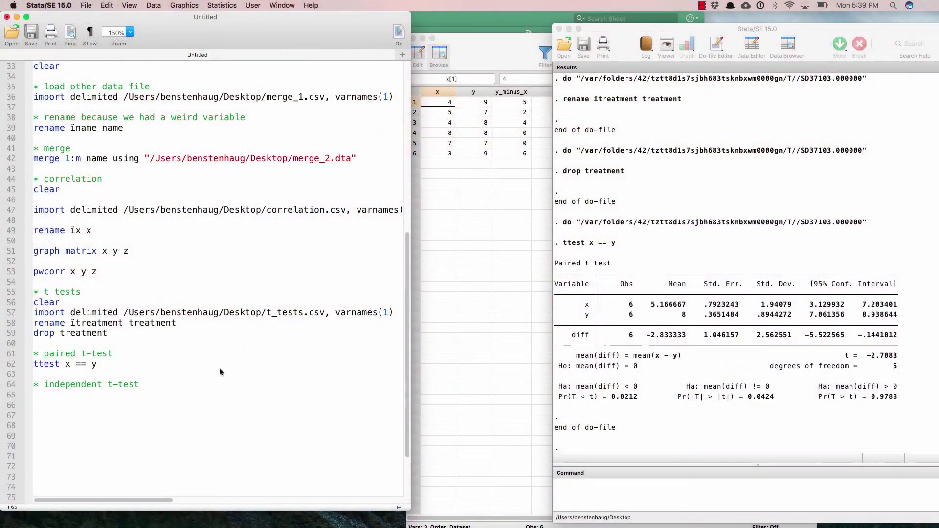
text(ttest )
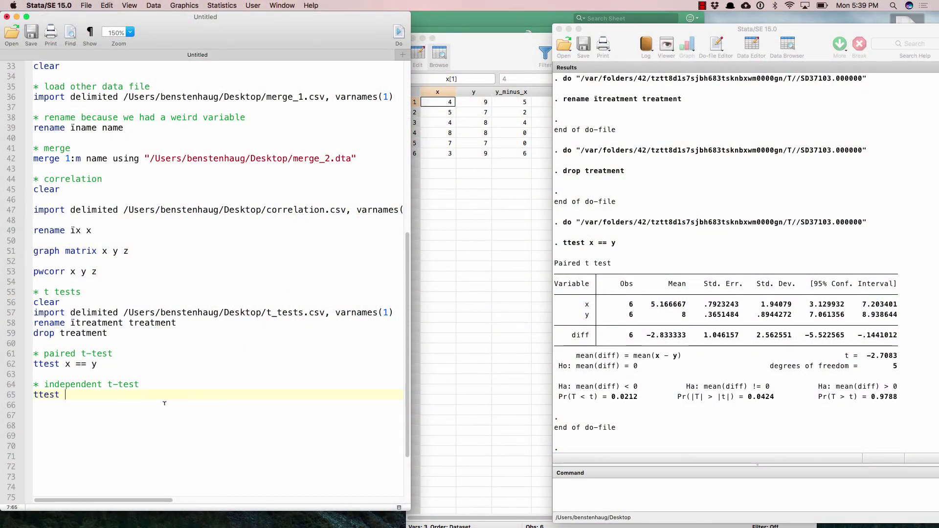
text(x == 0)
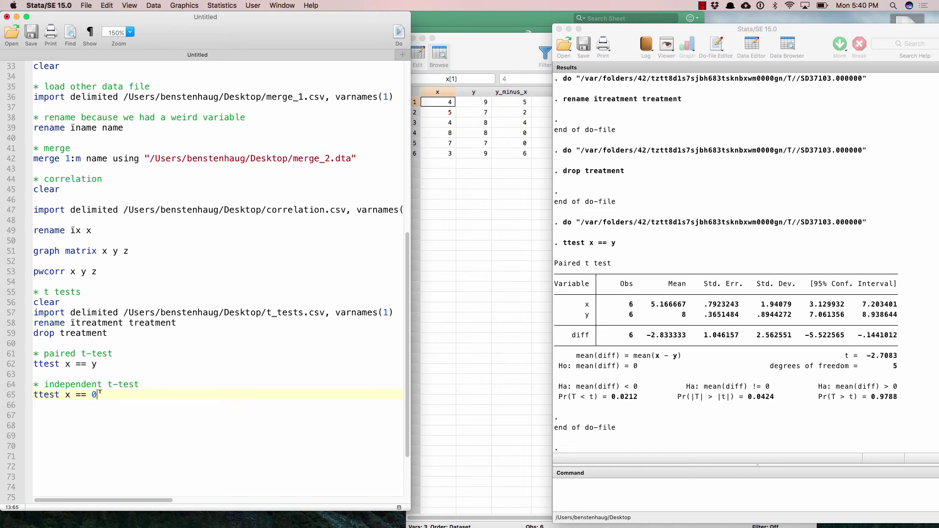
click(15, 395)
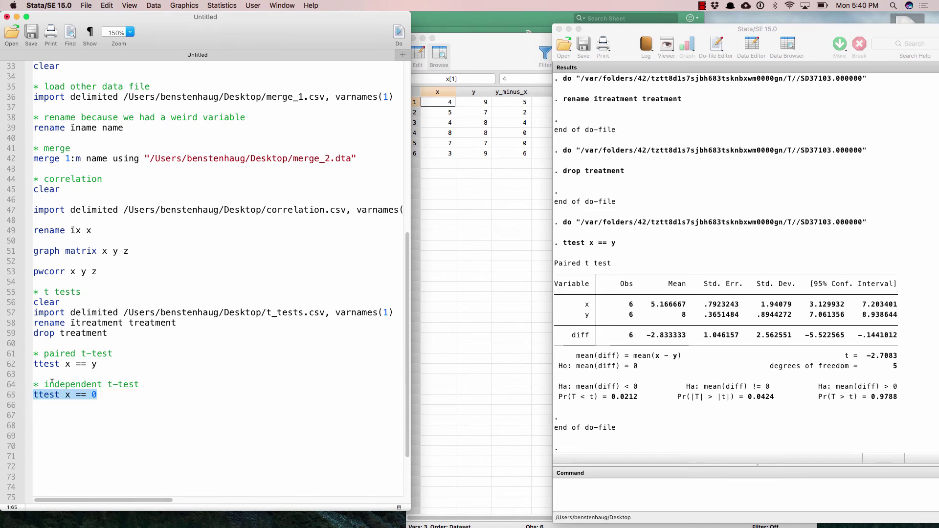
key(super+shift+d)
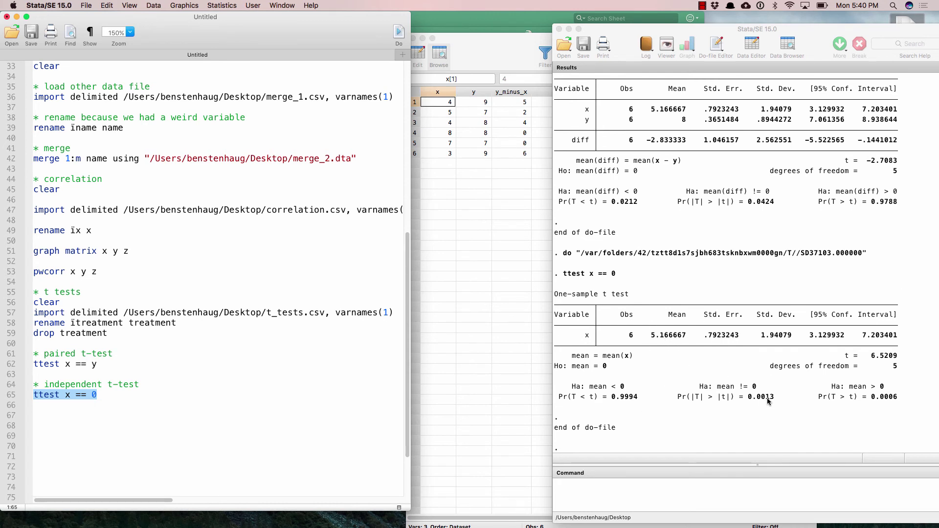
Replace "x == 0" in the line 65 ttest command with "y_minus_x"
key(Right)
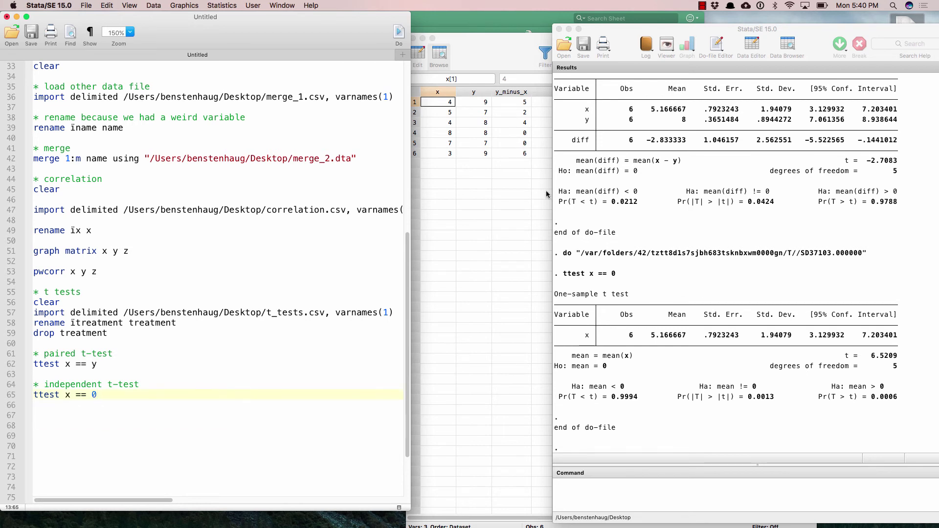
key(BackSpace)
key(BackSpace)
key(BackSpace)
key(BackSpace)
key(BackSpace)
key(BackSpace)
text(y_minus_x)
Run the paired t-test command "ttest x == y" on line 62 again
key(Up)
key(Up)
key(Up)
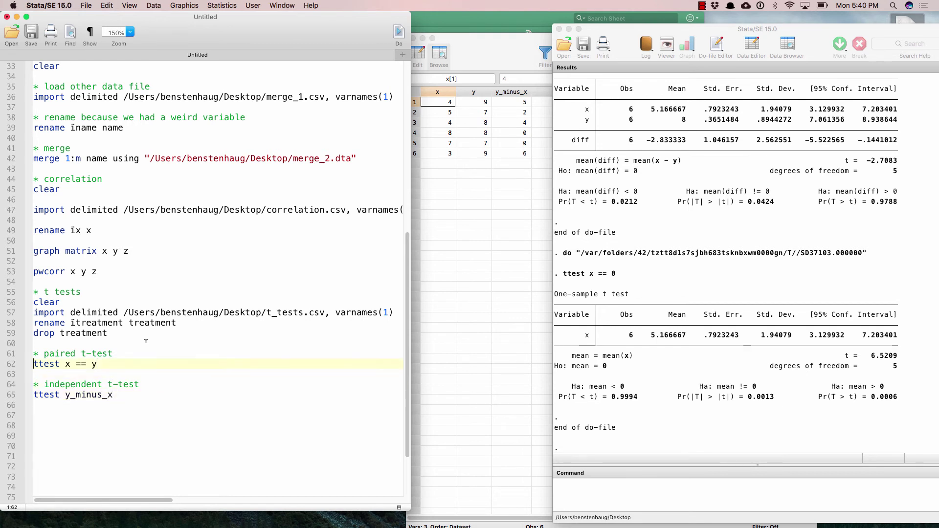
key(super+shift+Left)
key(super+shift+d)
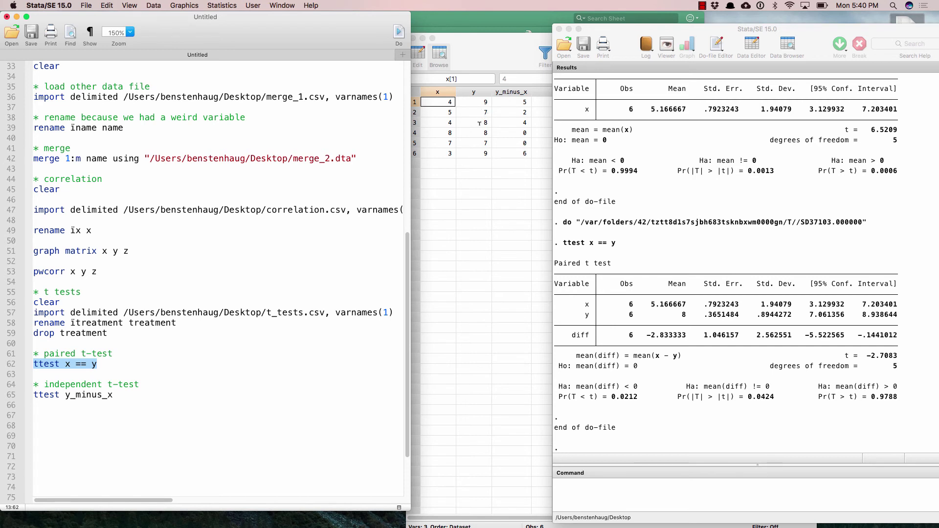
Complete the line 65 command as "ttest y_minus_x == 0" and run it
click(173, 401)
text(== 0)
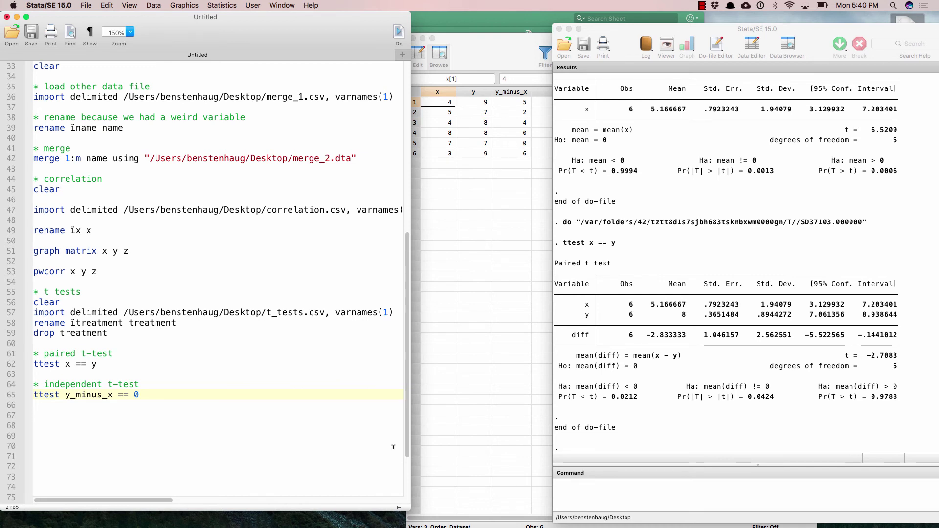
drag(151, 397, 33, 397)
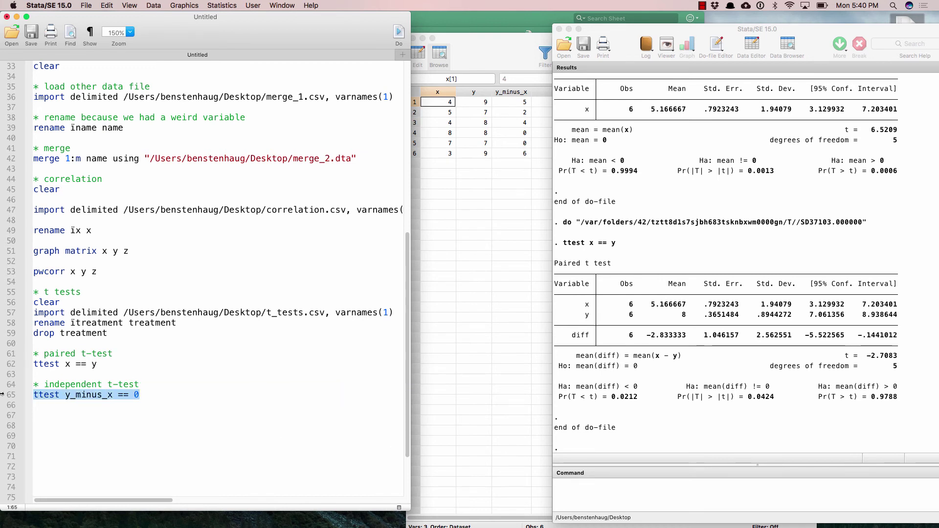
key(super+shift+d)
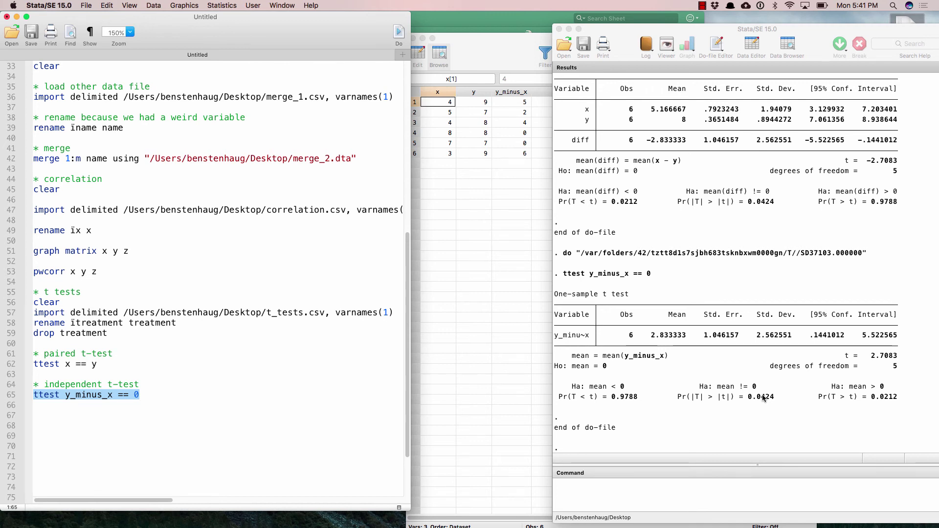
click(80, 385)
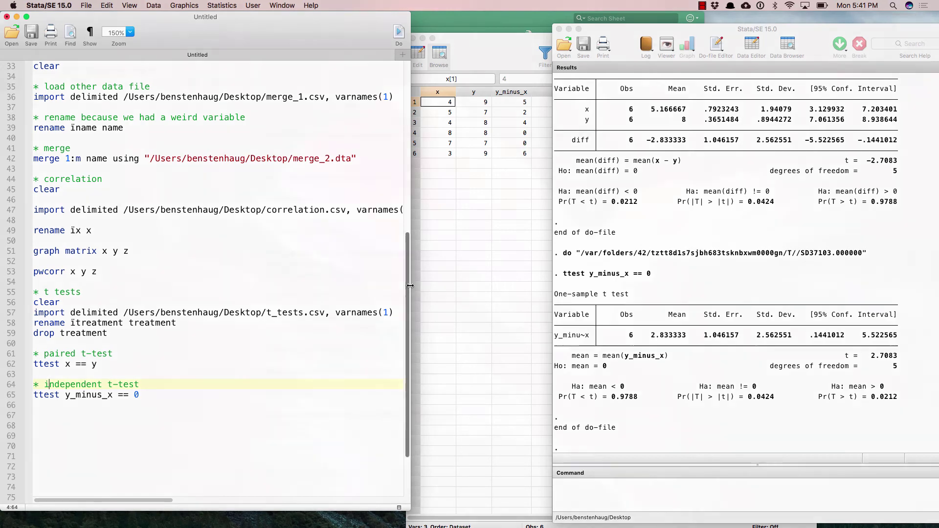
Look over the Class 2 commands in the Chrome reference sheet and return to line 67 of the Stata do-file
key(super+Tab)
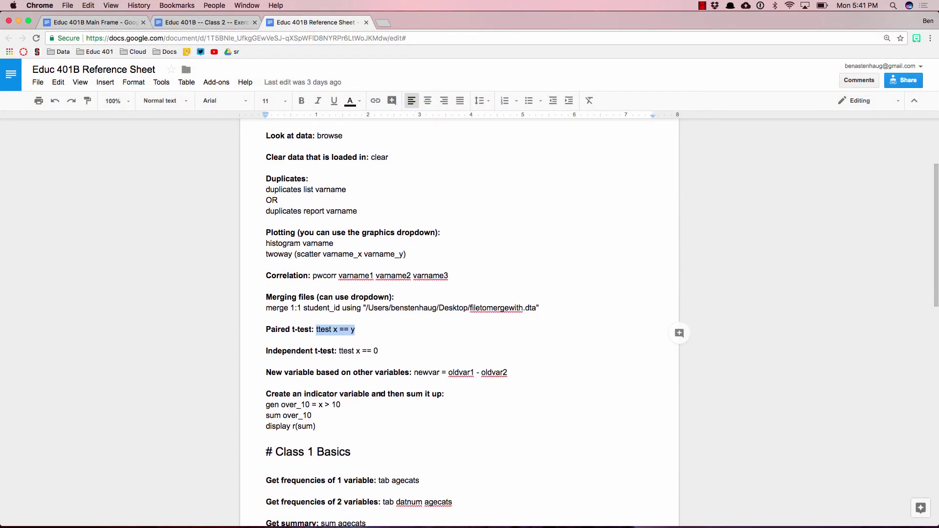
scroll(414, 380, up, 1)
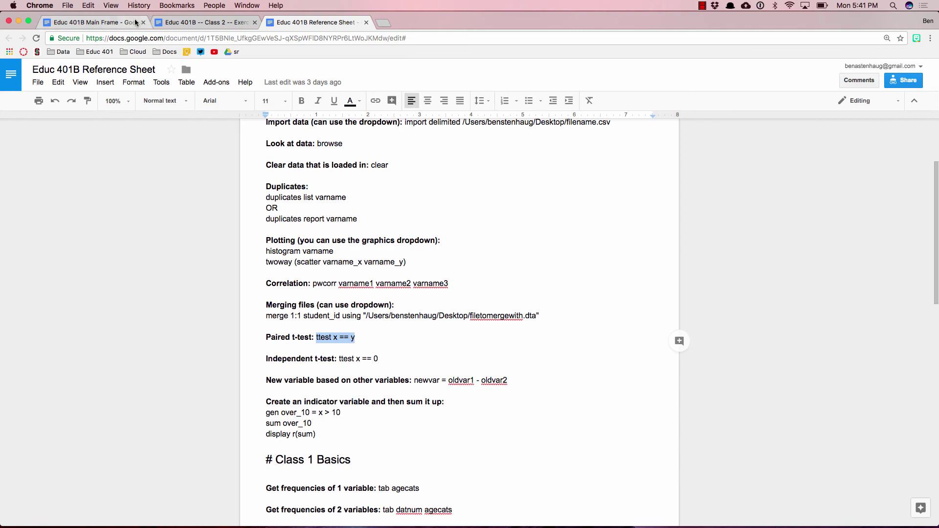
click(121, 23)
click(316, 18)
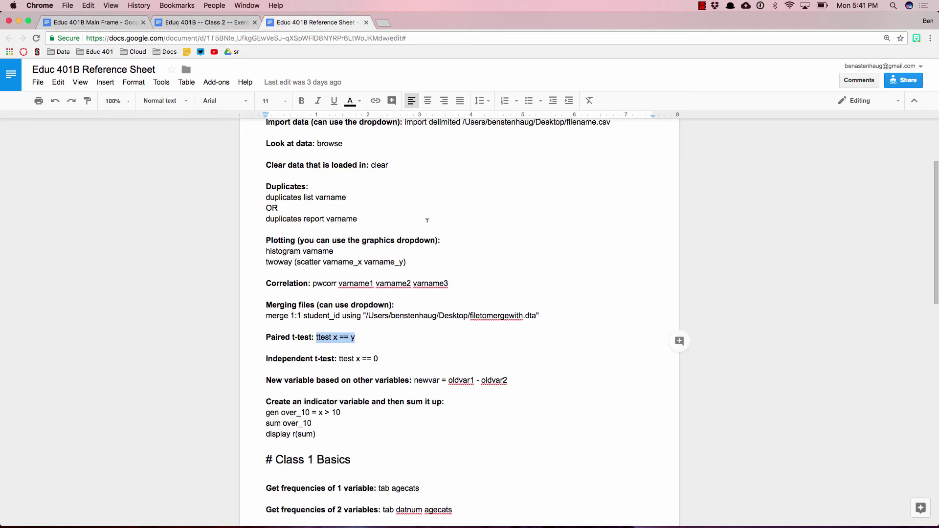
key(super+Tab)
click(332, 414)
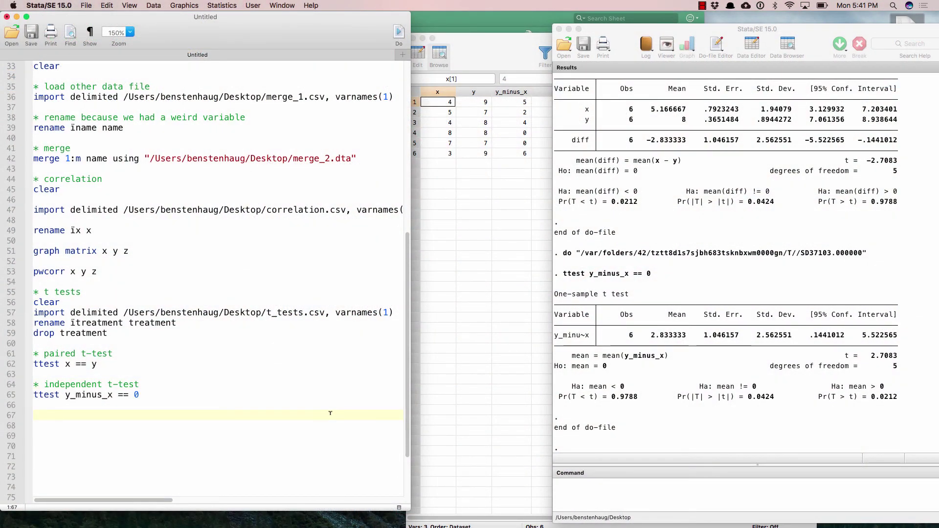
Add a "* clear" comment with a clear command on lines 67 and 68 of the do-file and run the command
text(* clear)
key(Return)
text(clear)
key(shift+super+Left)
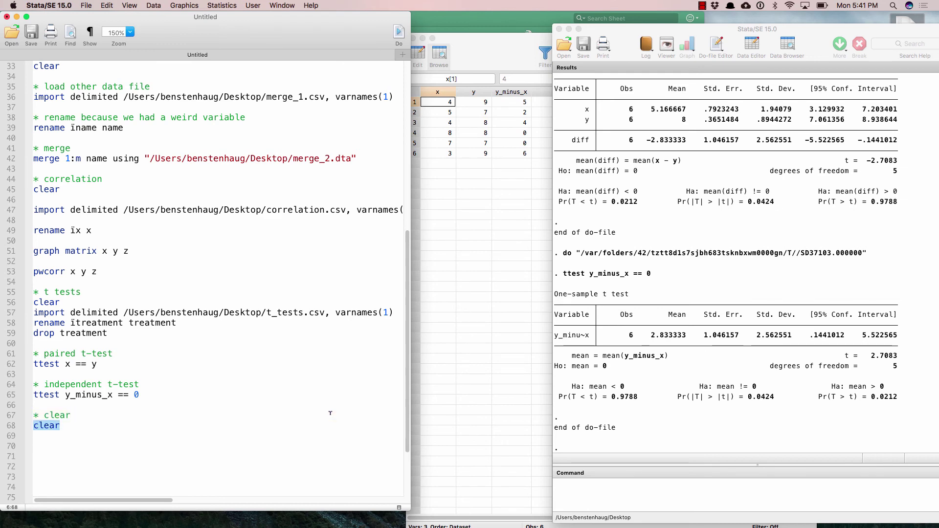
key(shift+super+d)
key(Right)
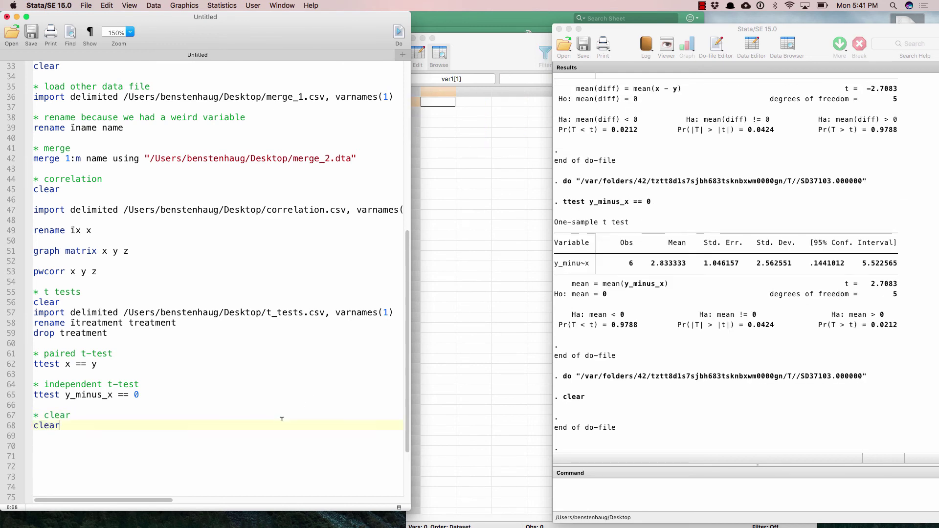
key(Down)
key(Down)
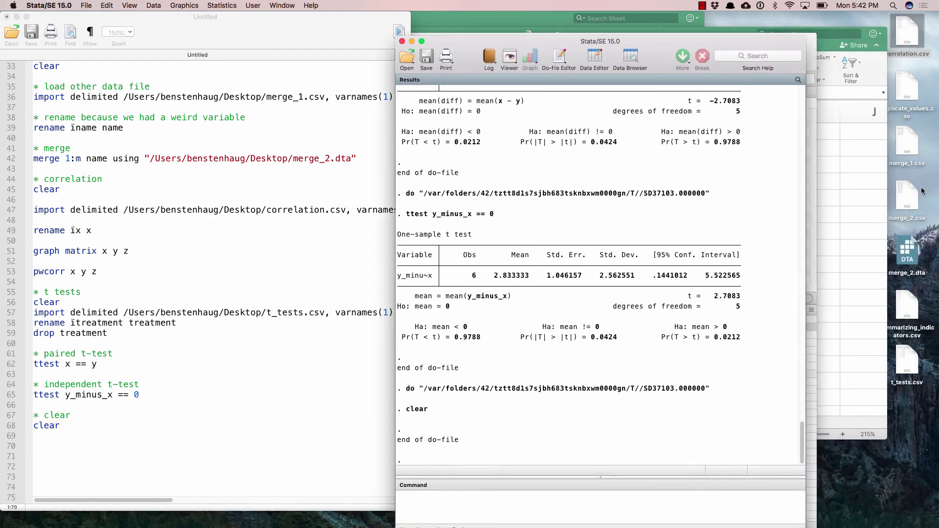
Add an "* indicators" comment on line 70 and place a copy of the t_tests.csv import command beneath it
click(914, 80)
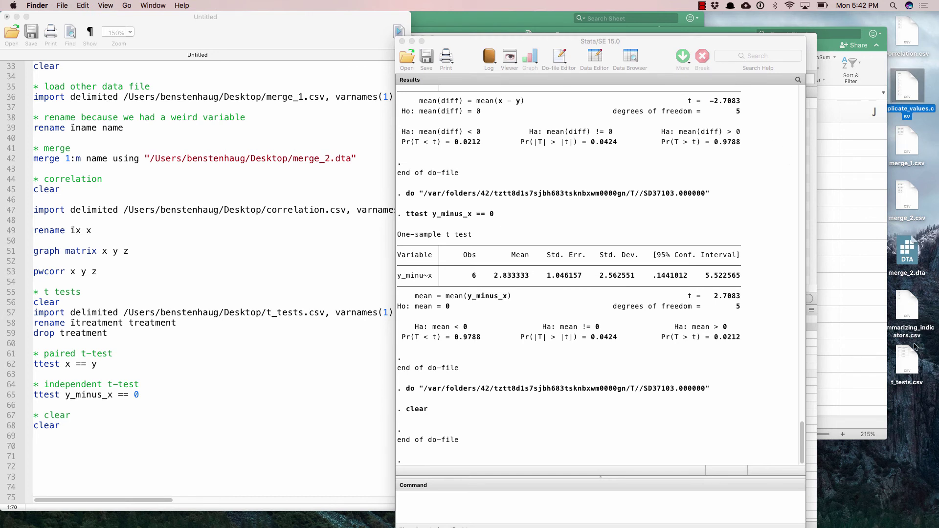
click(169, 367)
double_click(197, 314)
triple_click(198, 314)
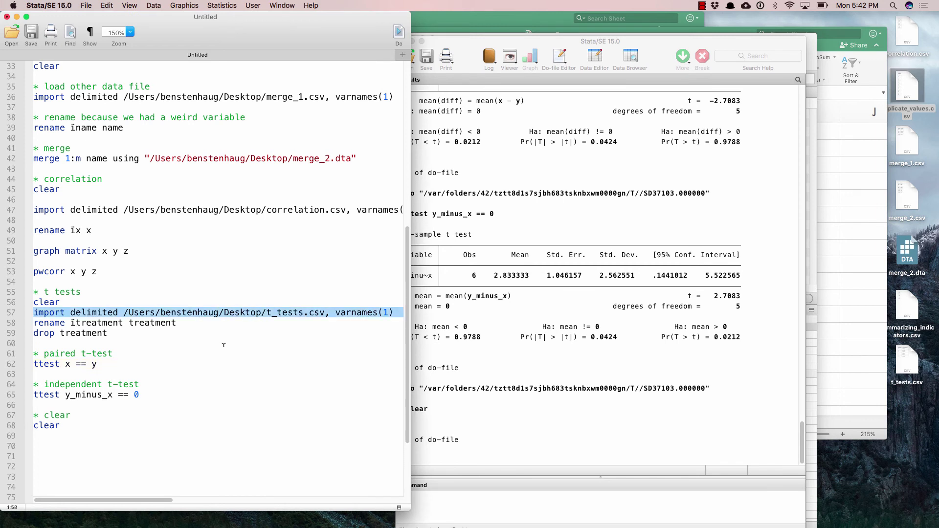
key(super+c)
click(211, 422)
key(Return)
key(Return)
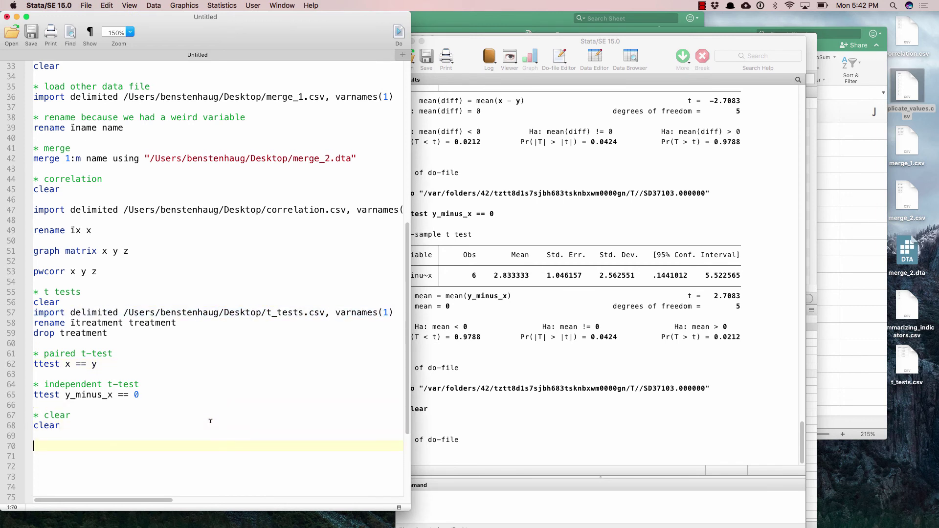
text(* indicators)
key(Return)
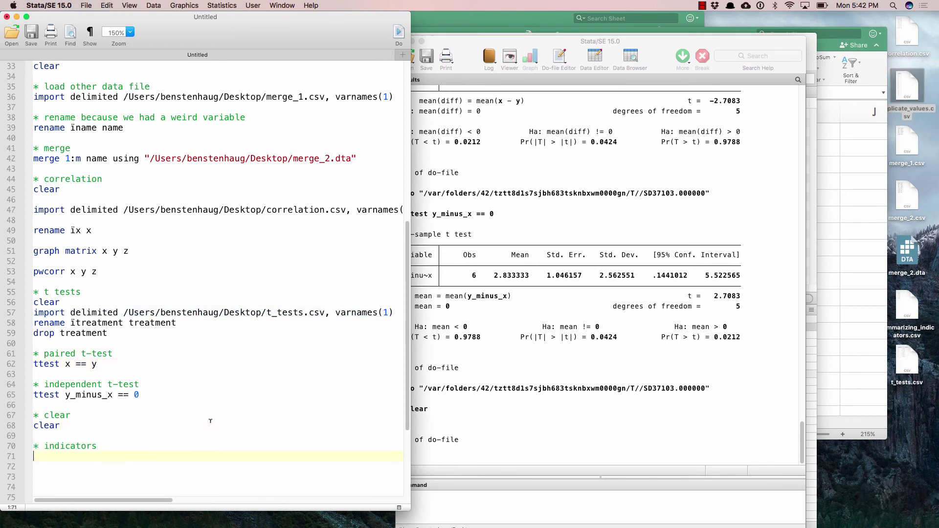
key(super+v)
Change the file name in the line 71 import command to summarizing_indicators.csv and run the command
key(Left)
key(Left)
key(Left)
key(Left)
key(Left)
key(Left)
key(Left)
key(Left)
key(Left)
key(Left)
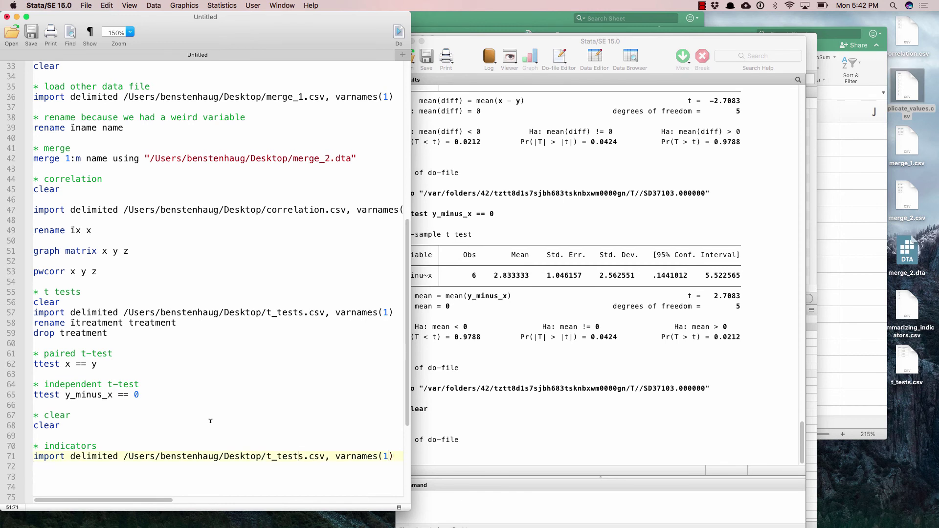
key(Right)
key(shift+Left)
key(shift+Left)
key(shift+Left)
key(shift+Left)
key(shift+Left)
key(shift+Left)
key(shift+Left)
text(summarizing_indicators)
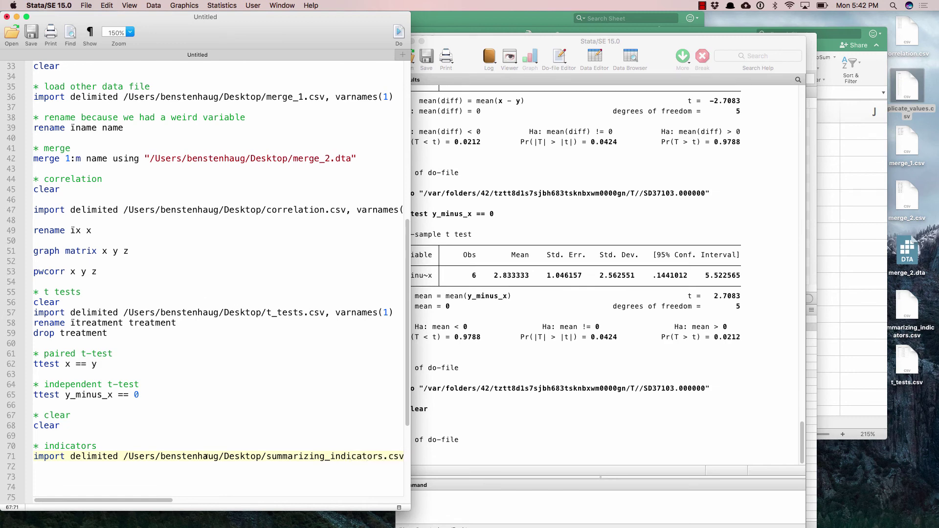
triple_click(211, 458)
key(super+shift+d)
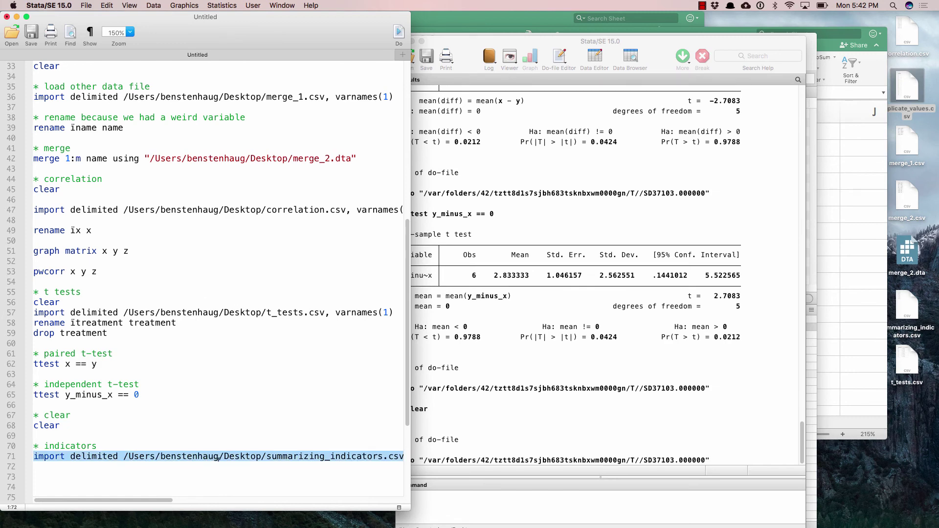
Add a browse command below the summarizing_indicators.csv import on line 73 and run it
click(62, 468)
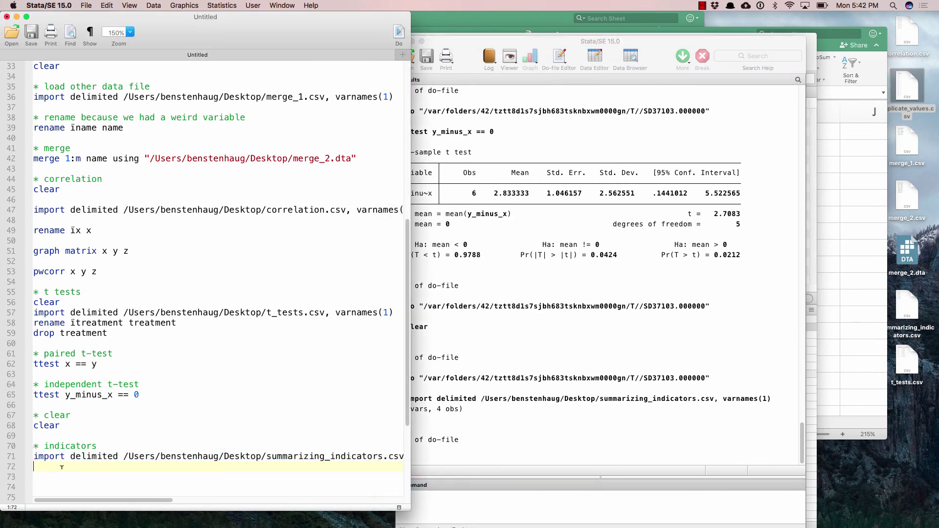
text(browse)
key(shift+super+Left)
key(super+shift+d)
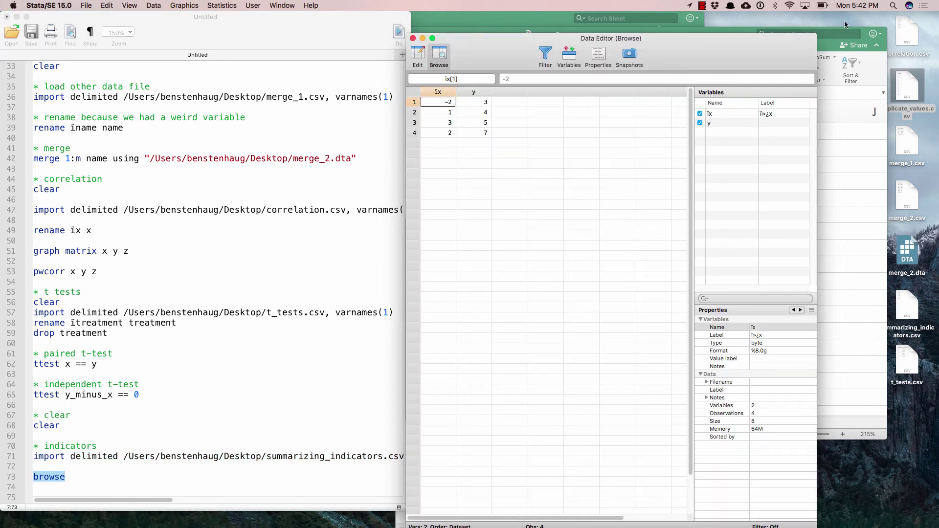
Copy the "rename ïx x" command from line 49 to line 74 below browse and run it
click(58, 377)
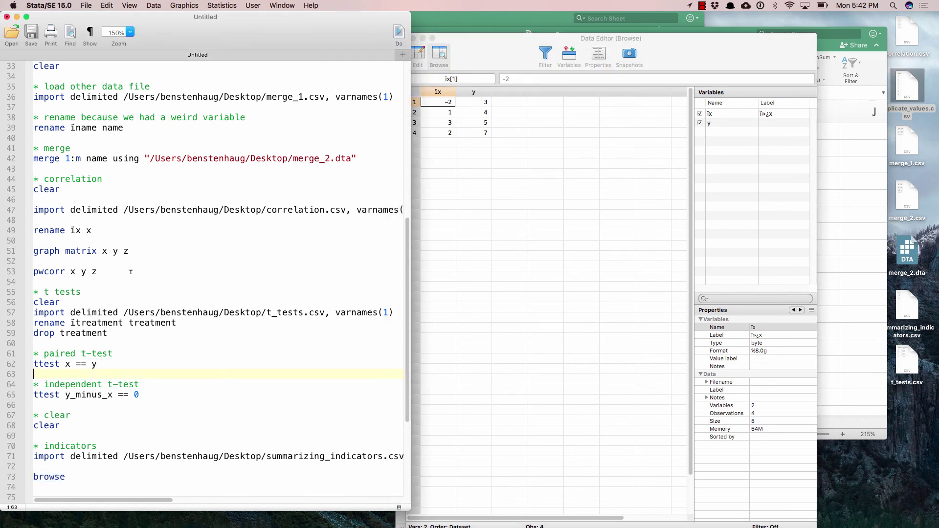
click(89, 230)
drag(88, 231, 34, 230)
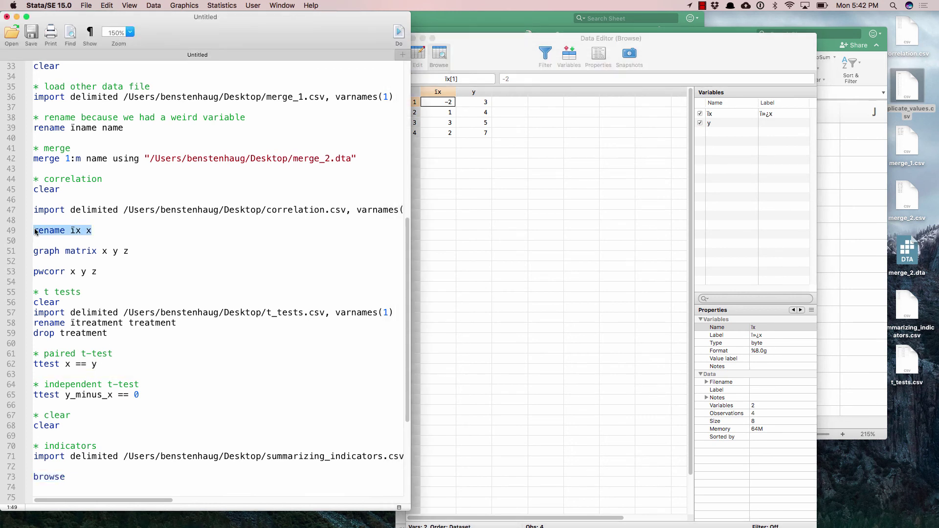
click(99, 475)
key(Down)
key(super+v)
key(super+shift+d)
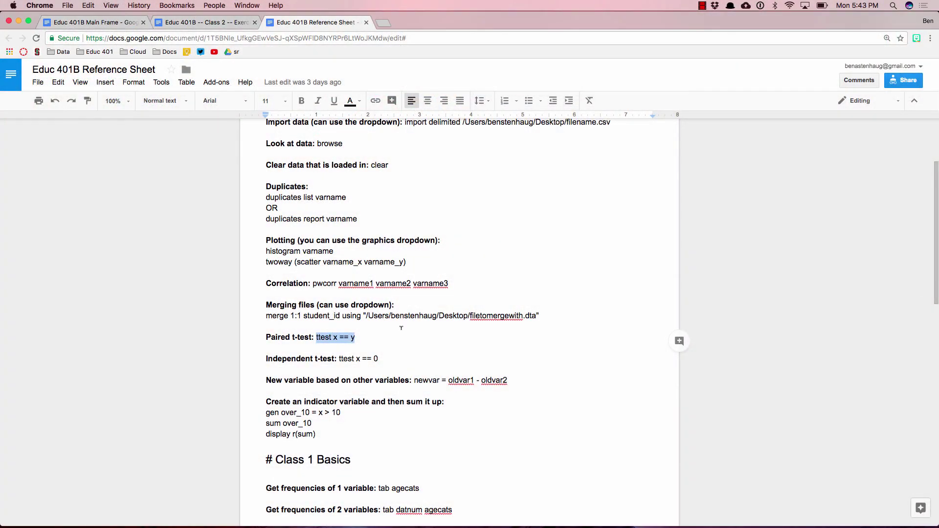
Copy the three indicator-variable commands from the Chrome reference sheet and paste them at line 76 of the Stata do-file
scroll(341, 321, down, 5)
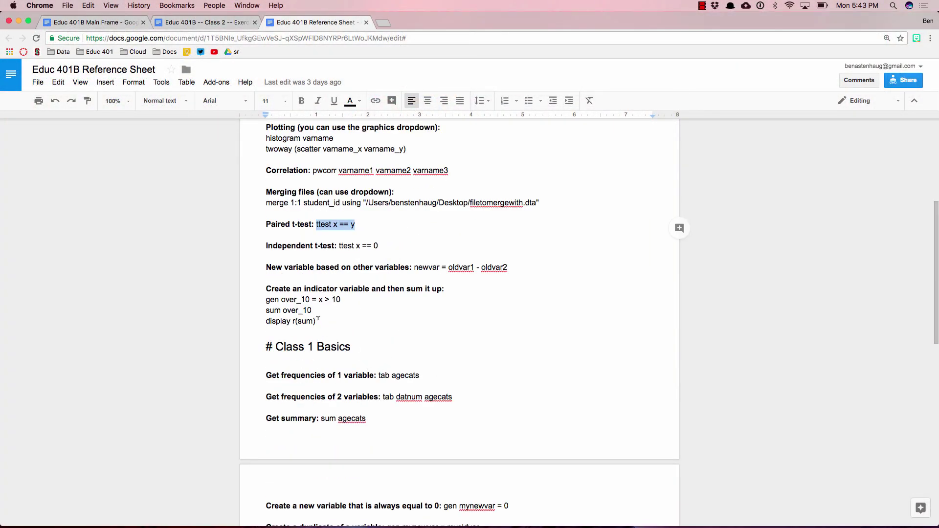
drag(318, 321, 252, 300)
key(super+c)
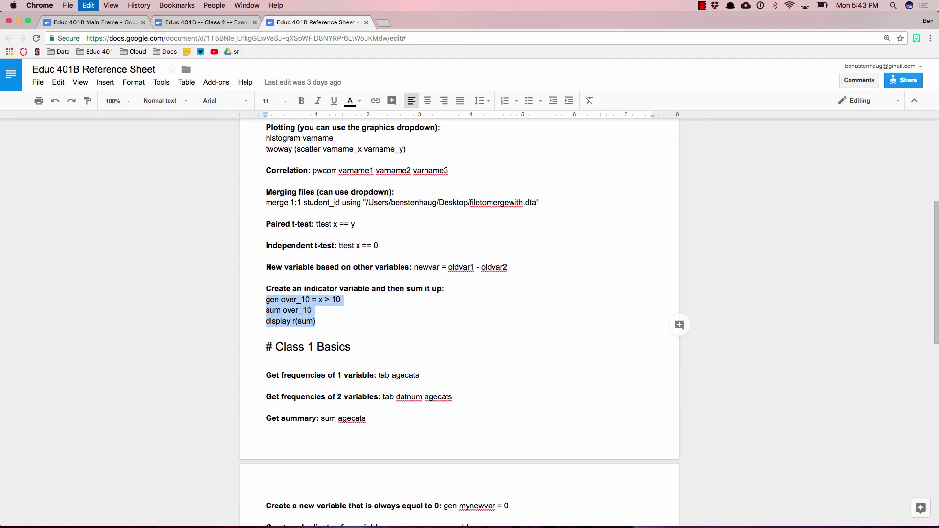
key(super+Tab)
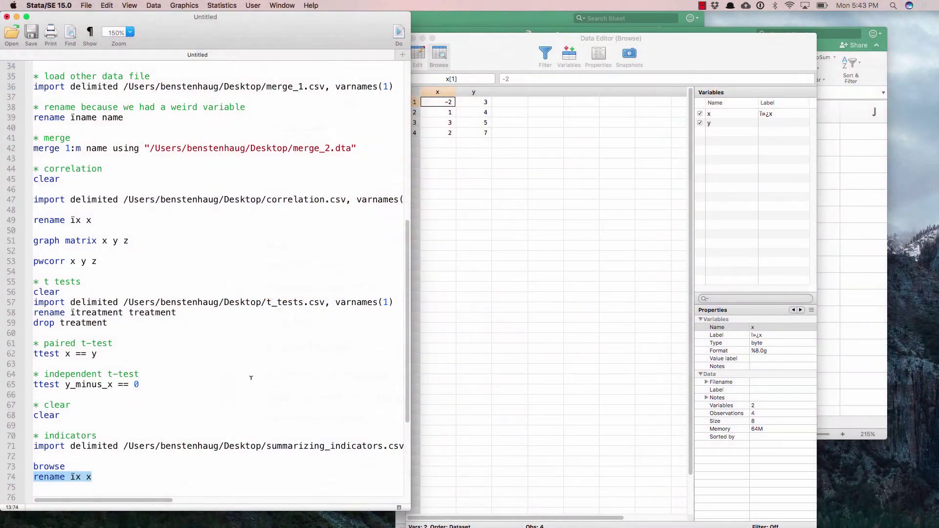
scroll(151, 449, down, 1)
key(Right)
key(Down)
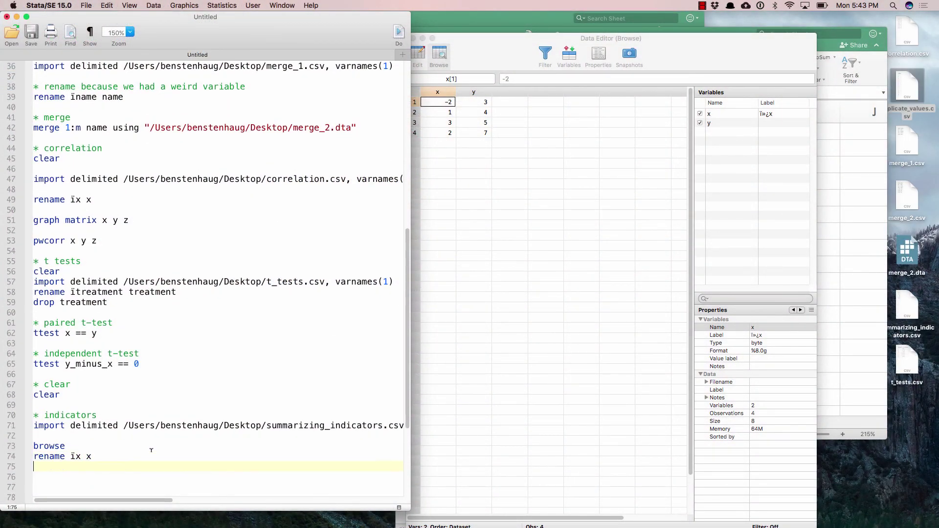
key(Down)
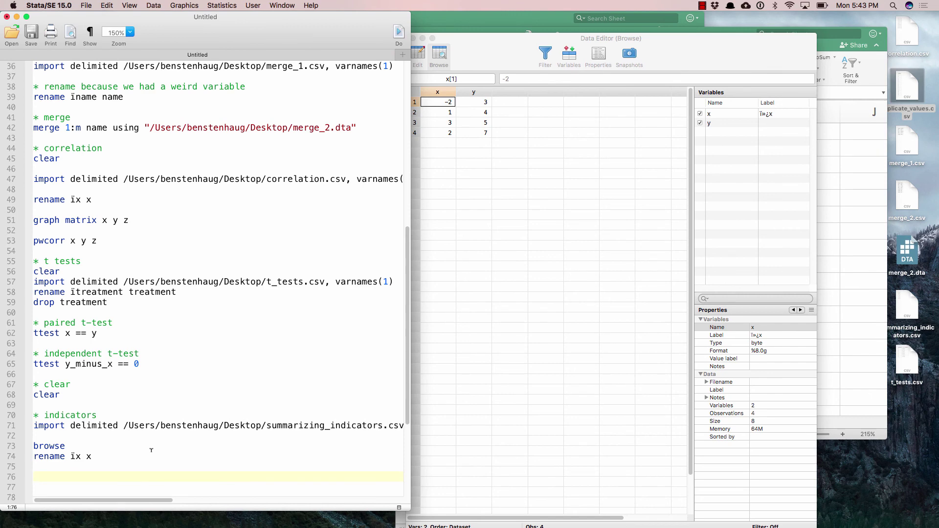
key(super+v)
key(Up)
key(Up)
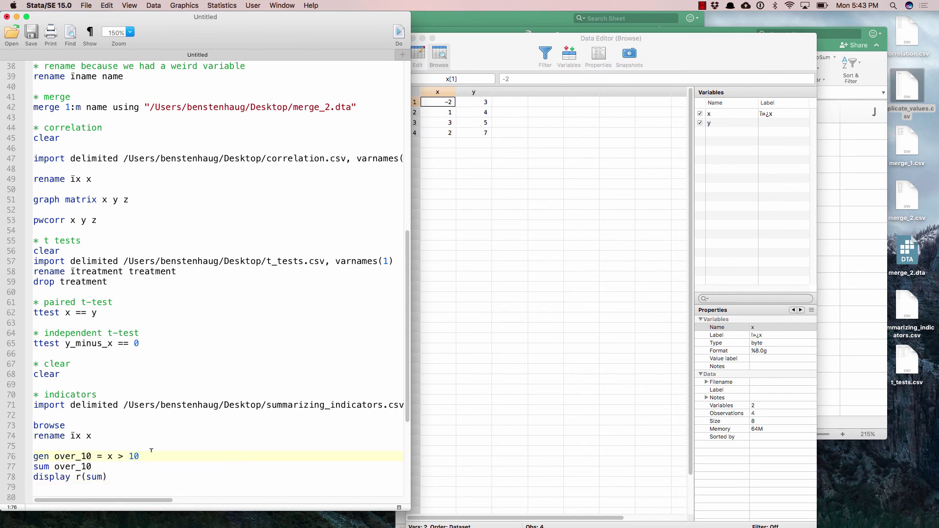
scroll(151, 450, down, 5)
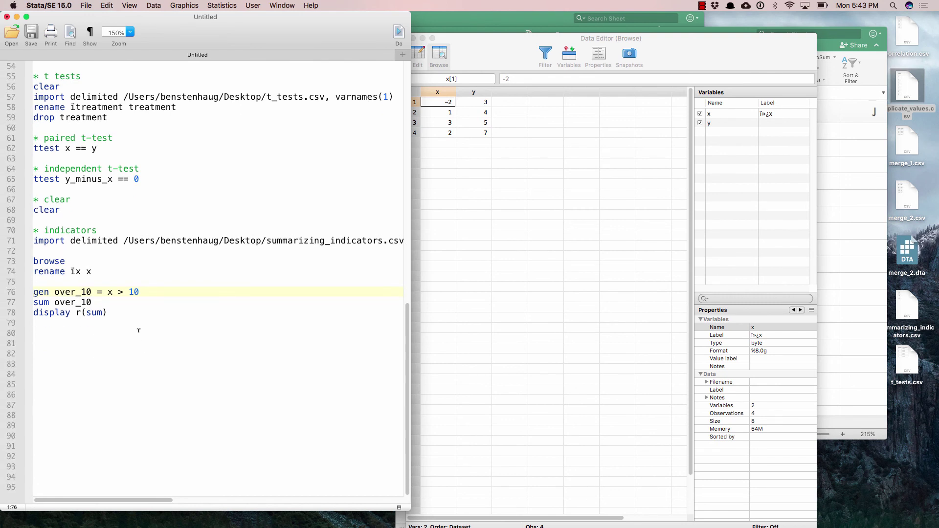
Change the line 76 command to "gen over_0 = x > 0" and run it
click(75, 291)
key(Right)
key(Right)
key(Right)
key(shift+Left)
key(shift+Left)
text(0)
key(Right)
key(Right)
key(Right)
key(Right)
key(Right)
key(Right)
key(Right)
key(Right)
key(Right)
key(shift+Right)
key(shift+Right)
text(0)
key(super+Left)
key(shift+super+Right)
key(super+shift+d)
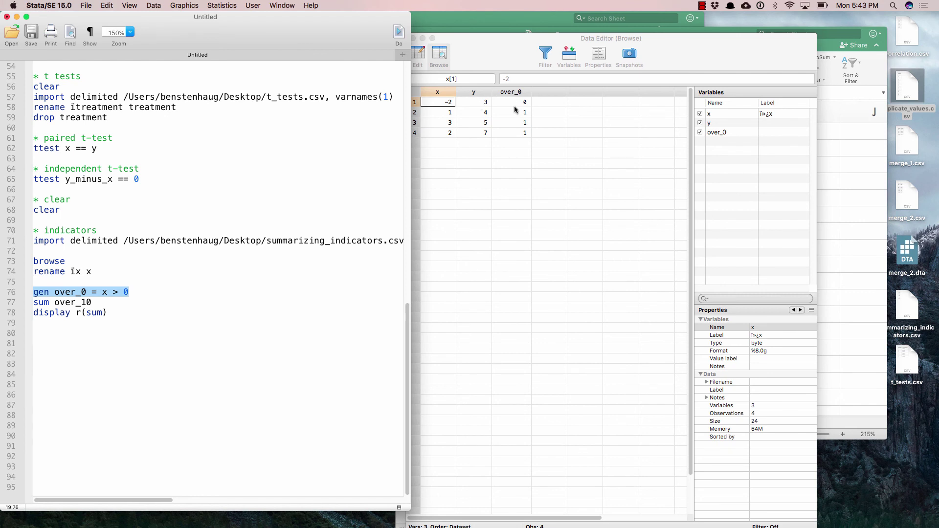
Change the line 77 command to "sum over_0" and run it
click(122, 302)
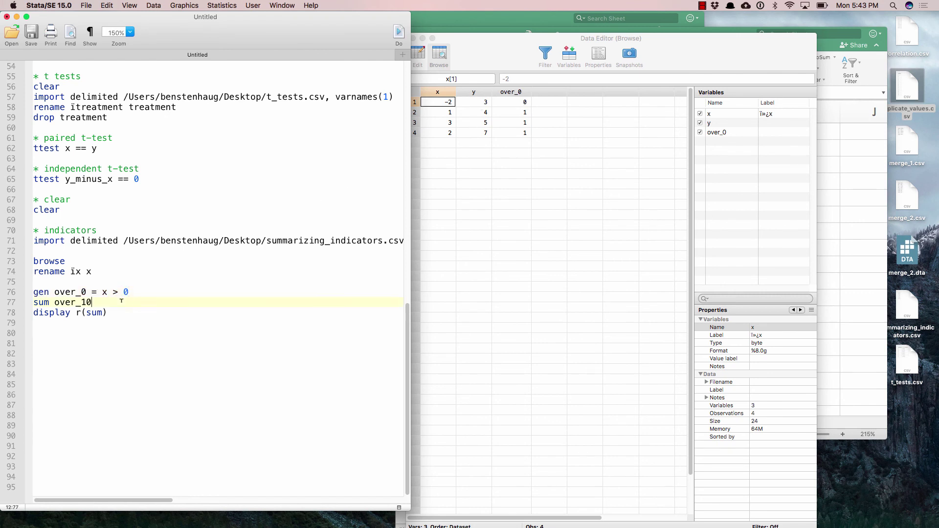
key(BackSpace)
key(BackSpace)
text(0)
drag(88, 302, 2, 304)
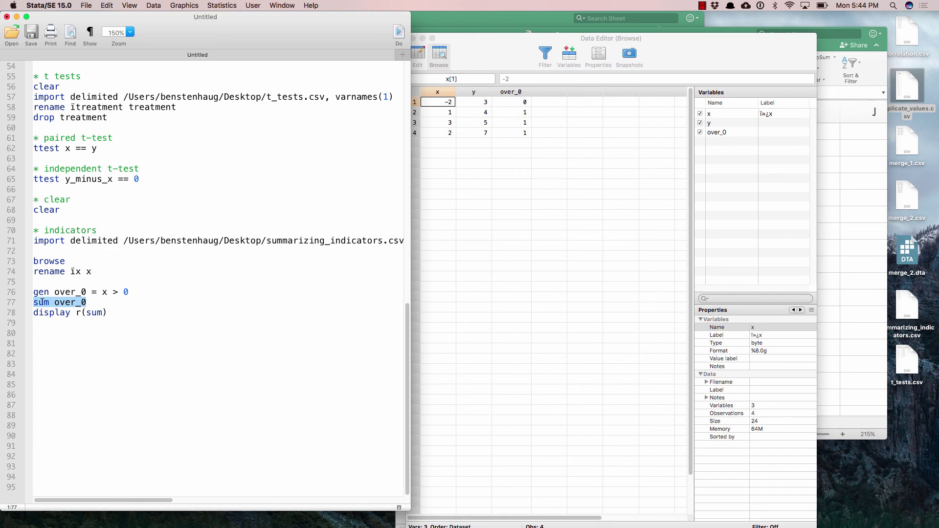
key(super+shift+d)
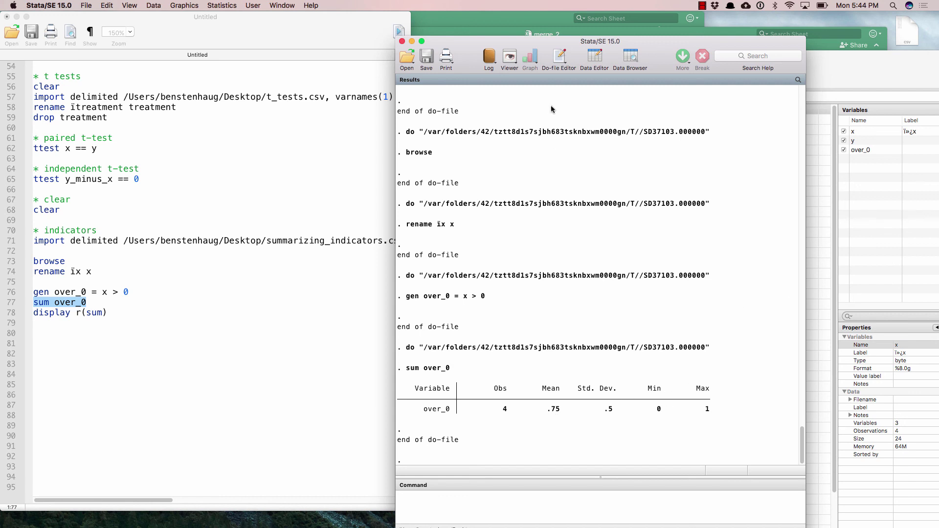
Compare the summary output with the data, place the results window beside the do-file, and run "display r(sum)" on line 78
drag(509, 41, 248, 24)
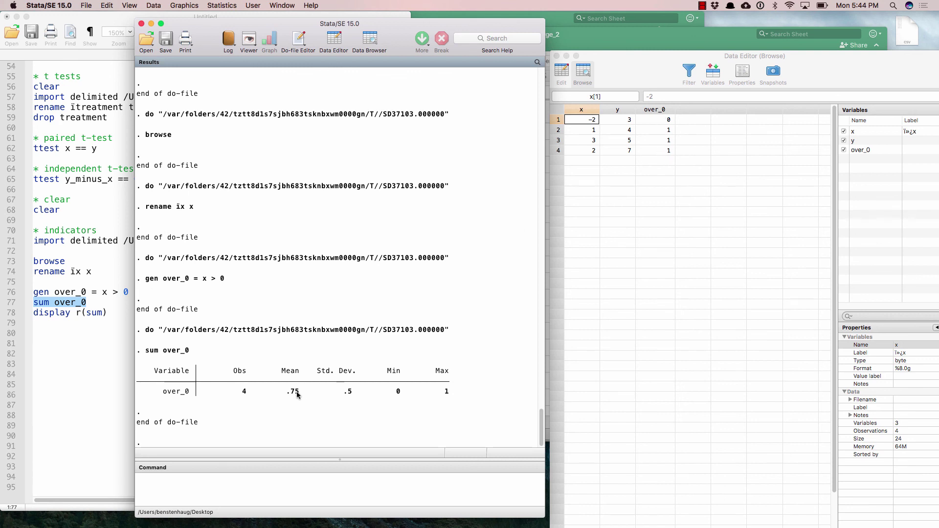
drag(389, 32, 717, 61)
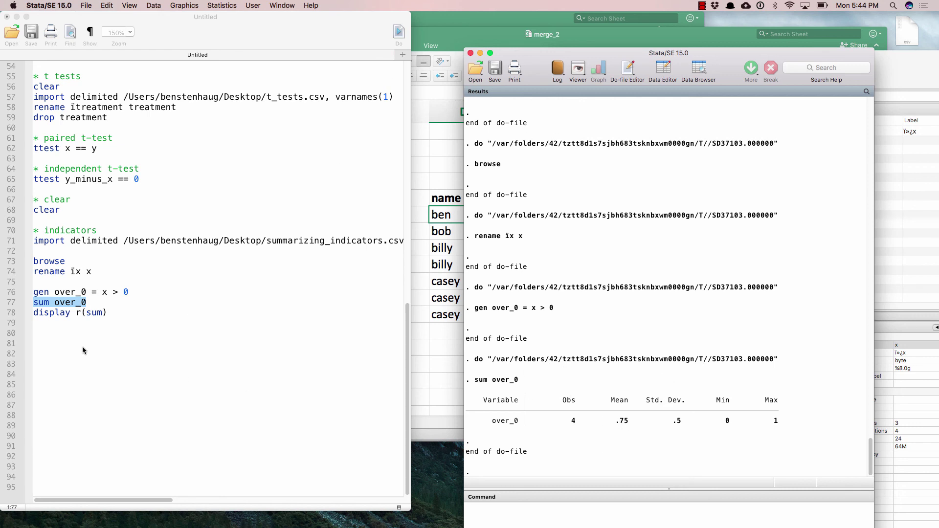
click(66, 313)
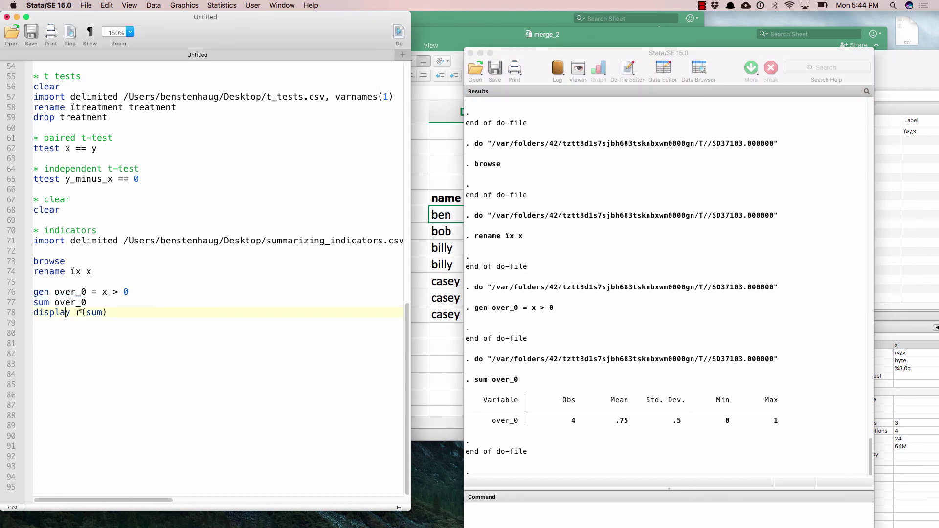
drag(115, 312, 34, 315)
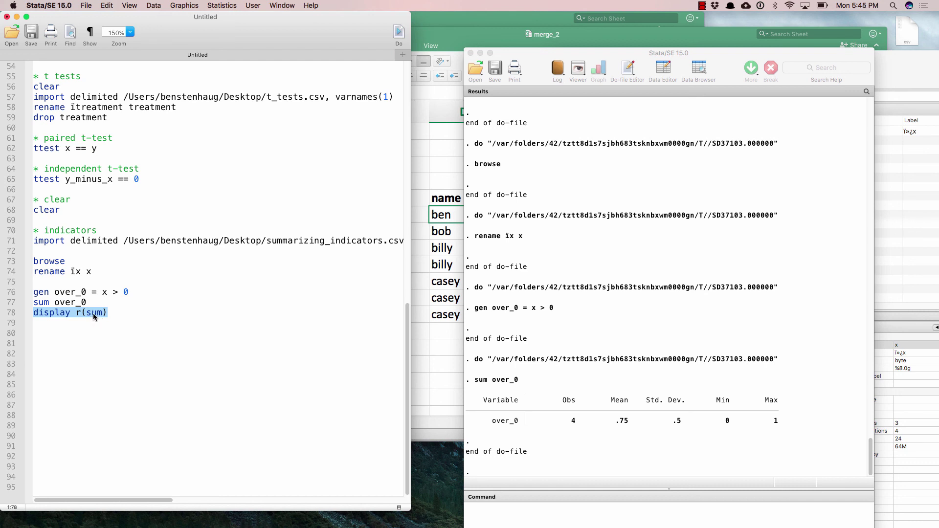
key(super+shift+d)
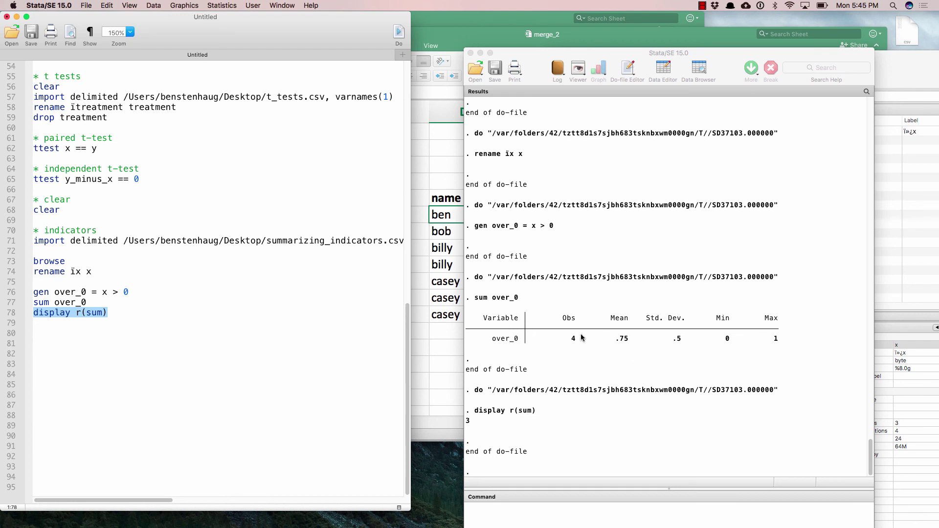
Insert the comment "* MUST BE RUN IN ORDER" above the "gen over_0 = x > 0" command
click(113, 304)
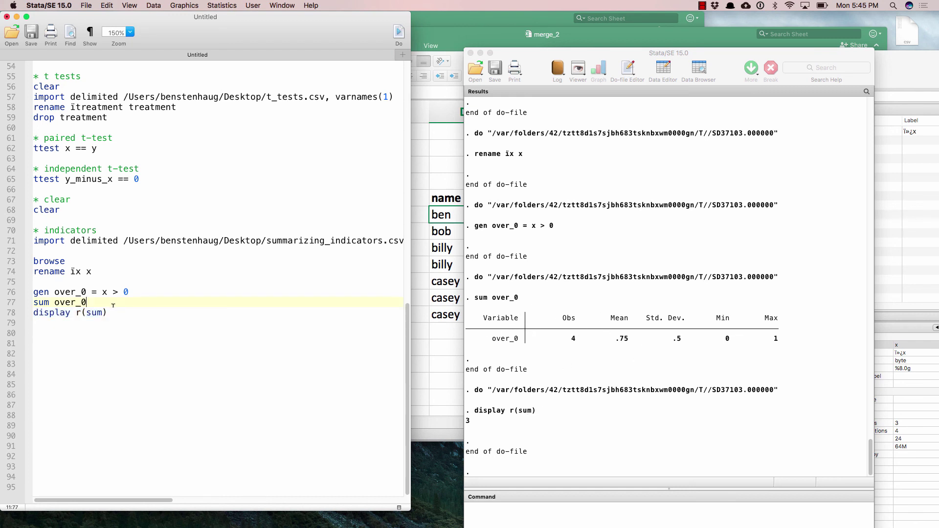
drag(109, 309, 28, 295)
click(50, 280)
key(Return)
text(* )
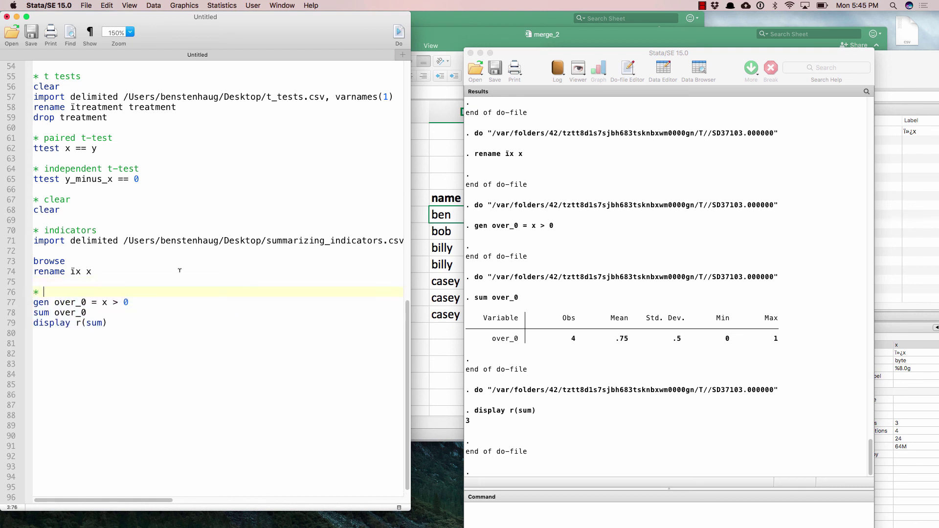
text(MUST BE RUN IN ORDER)
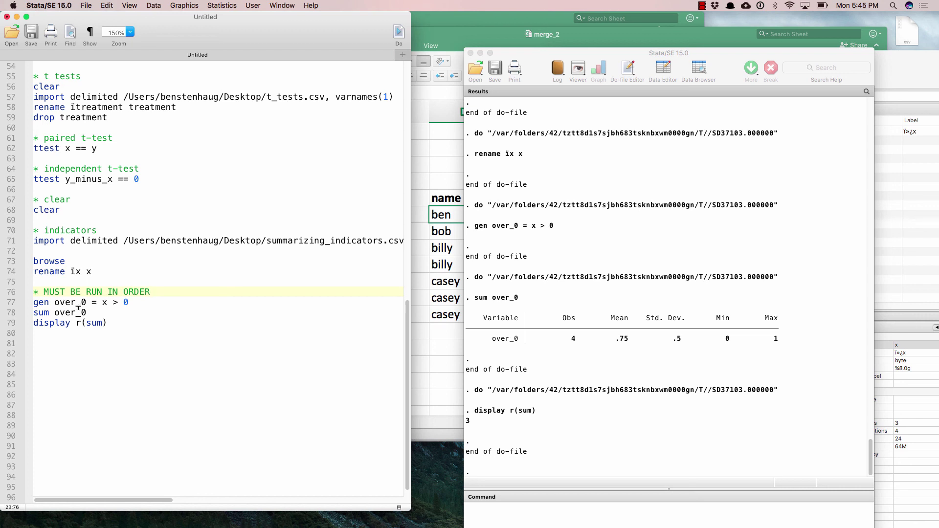
click(140, 318)
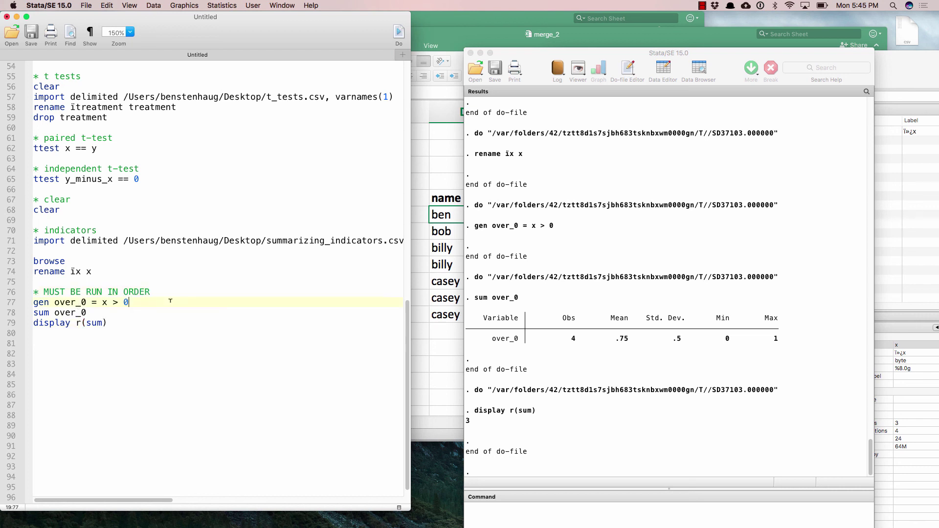
text(*create)
key(BackSpace)
key(BackSpace)
key(BackSpace)
key(BackSpace)
key(BackSpace)
key(BackSpace)
key(BackSpace)
Bring the data browser into view and add the comment "* x <= 1 and y >= 2" on line 81 of the do-file
click(897, 201)
click(117, 324)
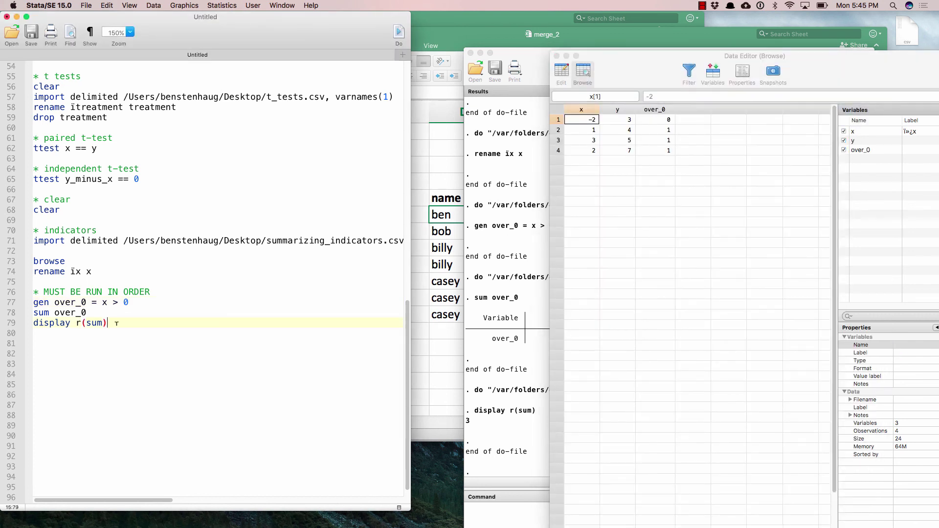
key(Return)
key(Return)
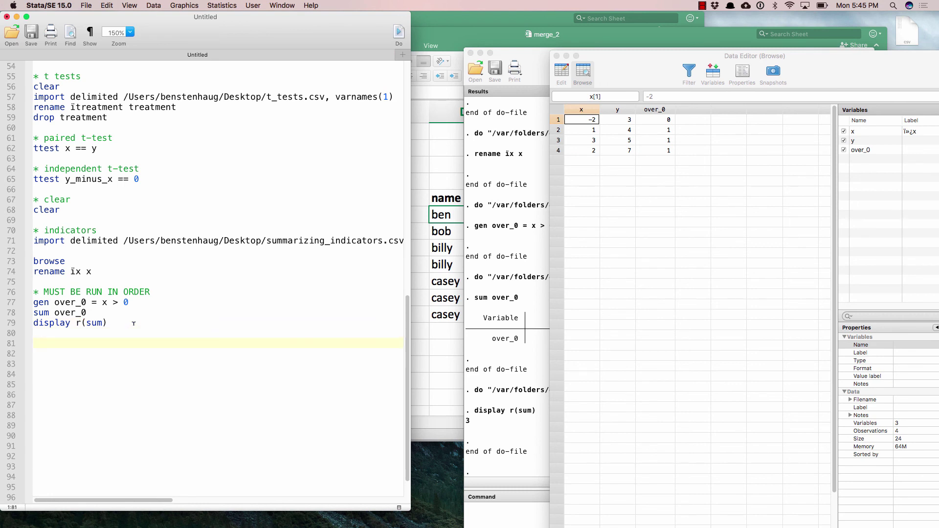
text(* x <= 1 and y >= 2)
key(Return)
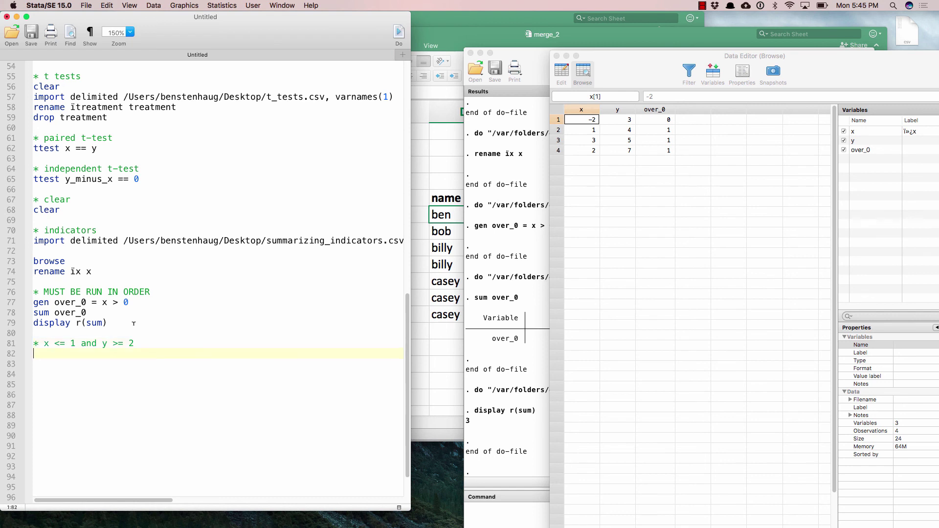
Copy the gen, sum and display commands from lines 77 to 79 and paste them below the "* x <= 1 and y >= 2" comment
key(Up)
key(Up)
key(Up)
key(Up)
key(Up)
key(shift+Down)
key(shift+Down)
key(shift+Down)
key(Down)
key(Down)
key(Down)
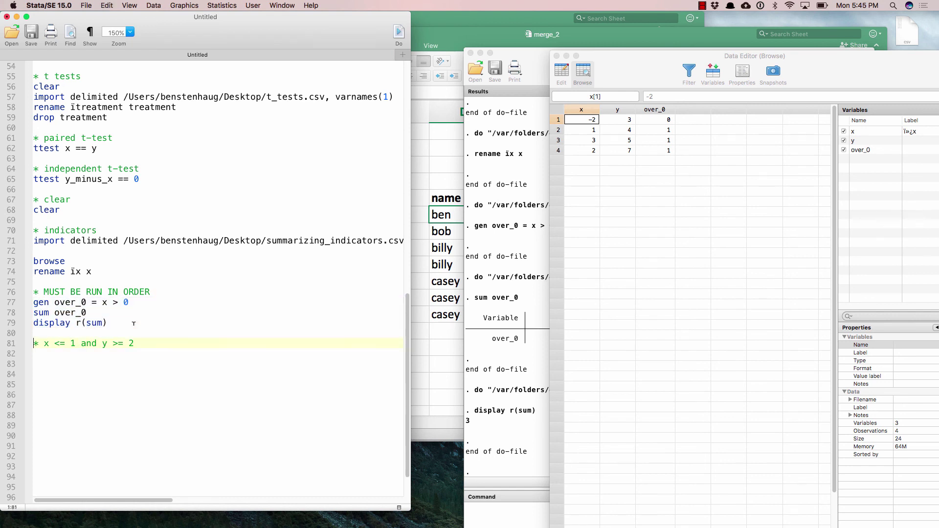
key(BackSpace)
key(super+v)
Change the variable name in the pasted gen command on line 82 to "indicator"
key(Up)
key(Up)
key(Right)
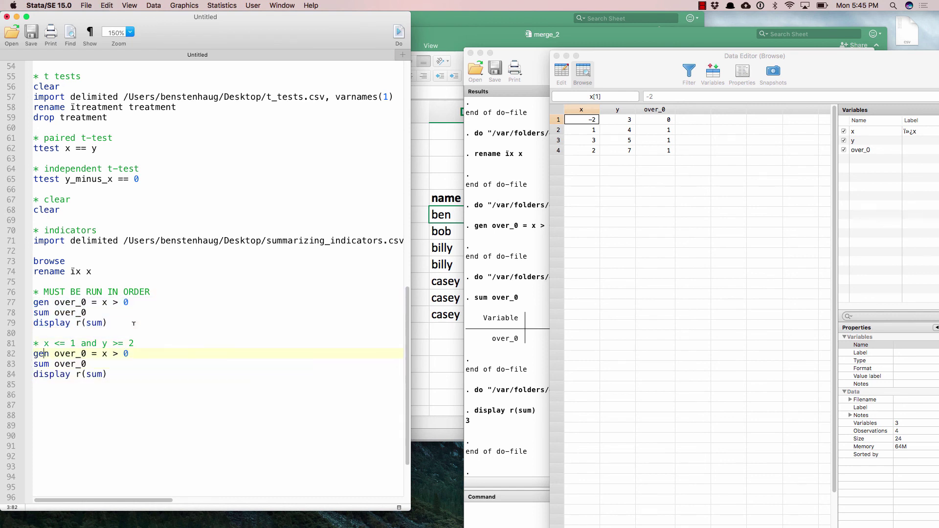
key(shift+Right)
key(shift+Right)
key(shift+Right)
key(shift+Right)
key(shift+Right)
key(shift+Right)
text(indicator)
Change the line 82 condition to "x <= 1 & y >= 2" and run the gen command
key(Right)
key(BackSpace)
text(<=)
key(Right)
key(Right)
key(BackSpace)
text(1)
key(Right)
key(Left)
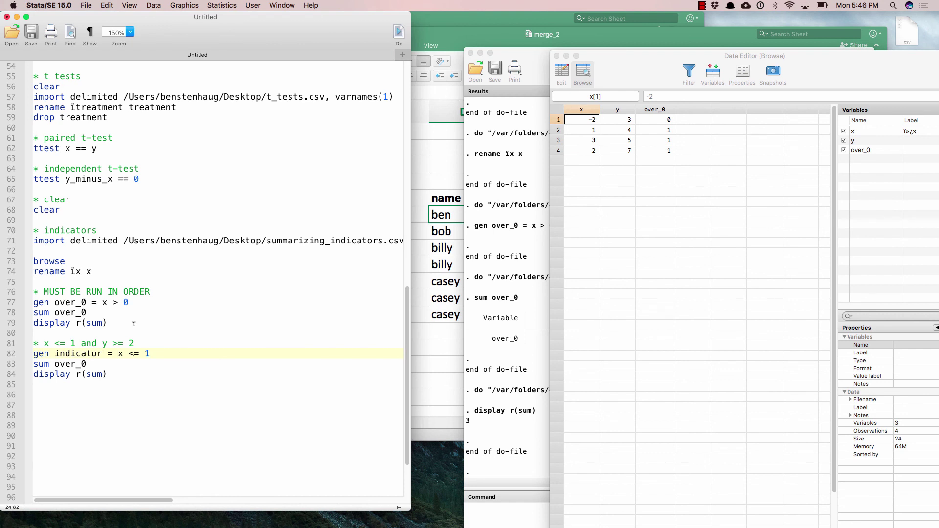
text(& y >= 2)
key(super+shift+Left)
key(super+shift+d)
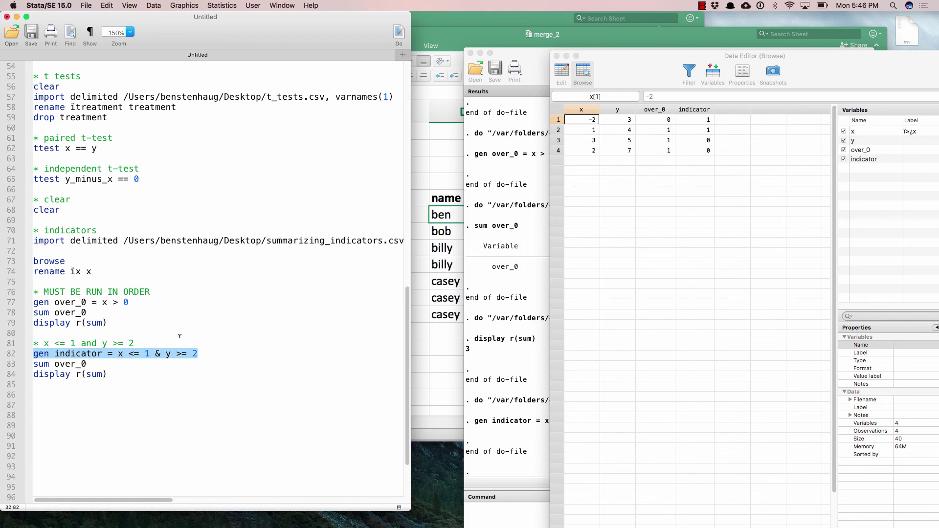
Change the line 83 command to "sum indicator" and run it
click(97, 363)
key(BackSpace)
key(BackSpace)
key(BackSpace)
key(BackSpace)
key(BackSpace)
key(BackSpace)
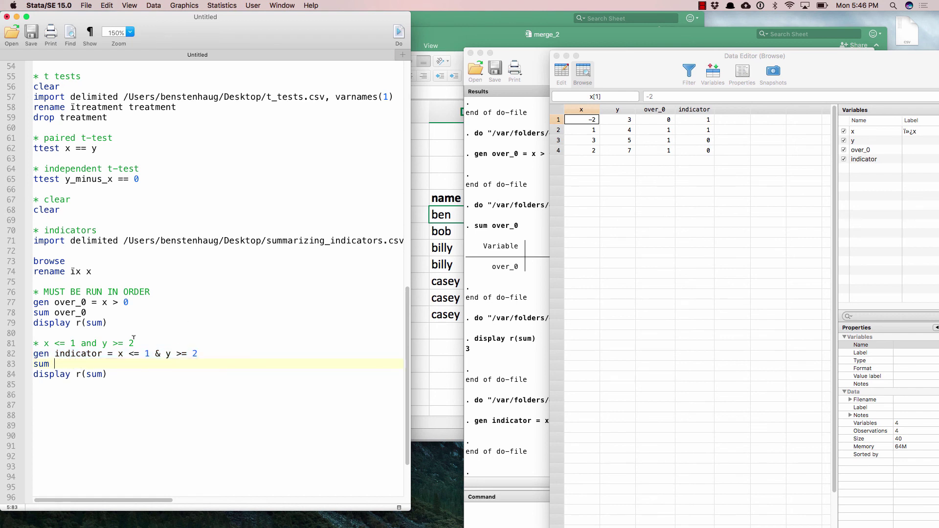
text(indicator)
key(super+shift+Left)
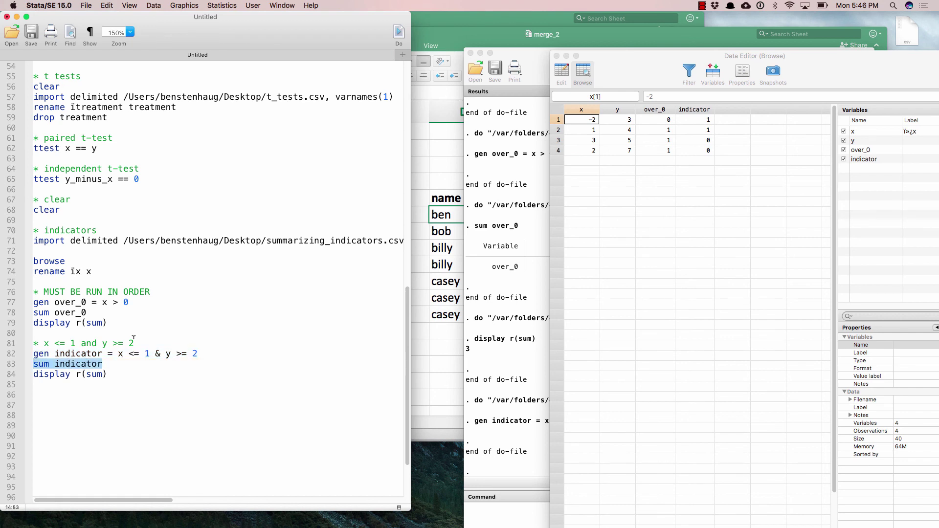
key(super+shift+d)
Examine the summary of indicator, placing the results window so it can be compared with the data browser
click(514, 384)
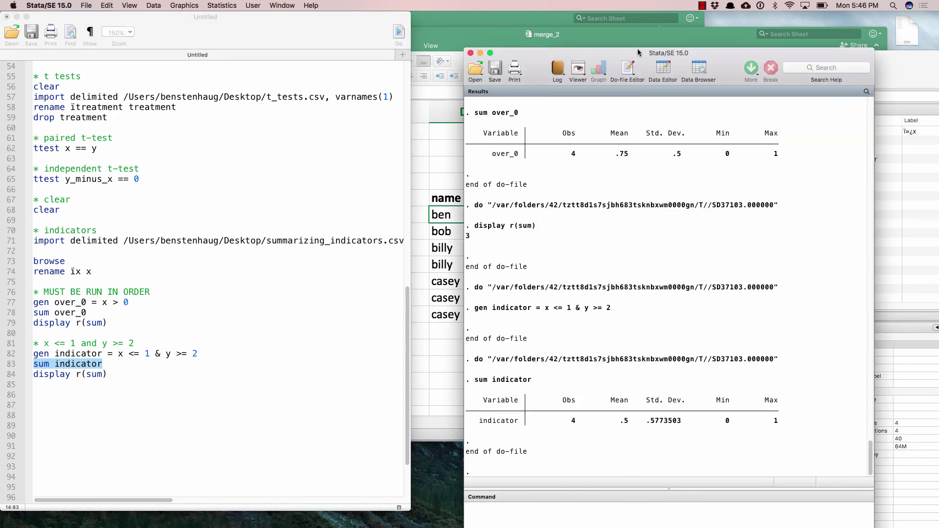
drag(638, 54, 544, 64)
click(783, 192)
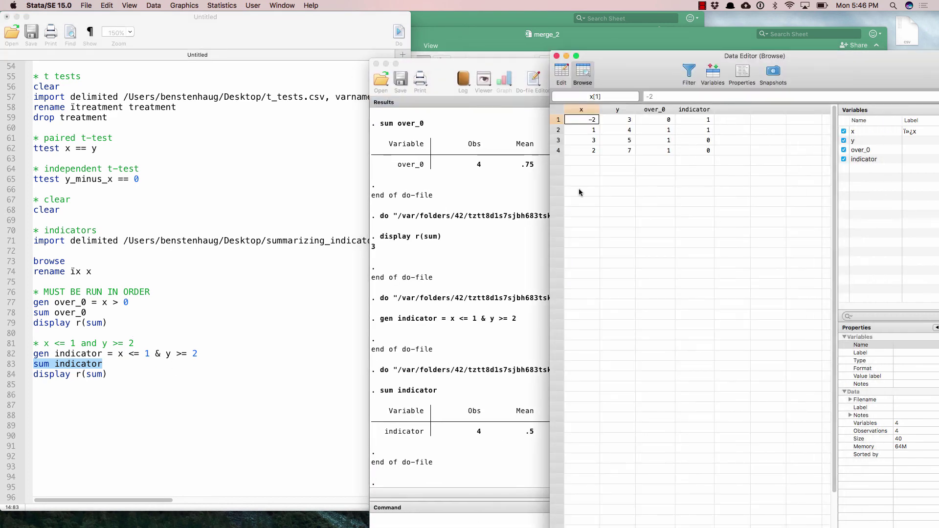
Run "display r(sum)" on line 84 and compare its output with the indicator column in the data browser
click(73, 379)
drag(128, 373, 20, 376)
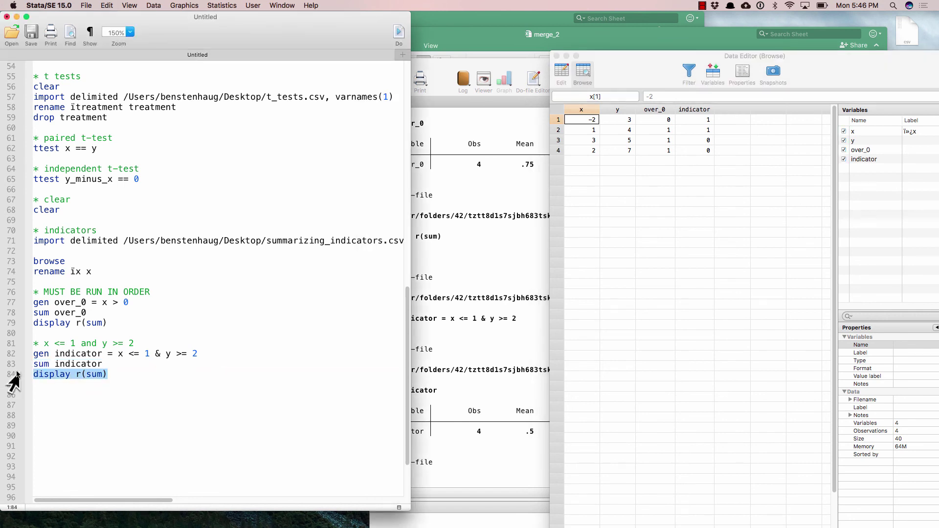
key(super+shift+d)
click(449, 406)
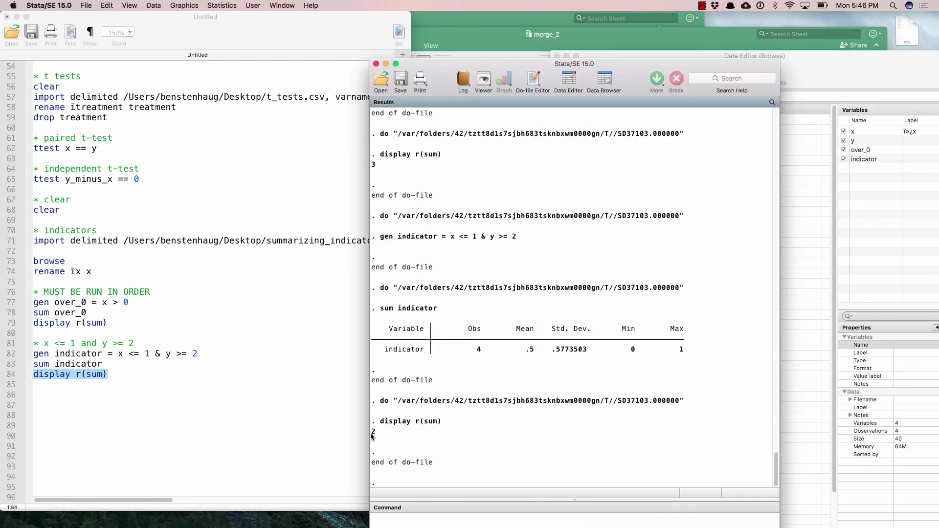
click(811, 230)
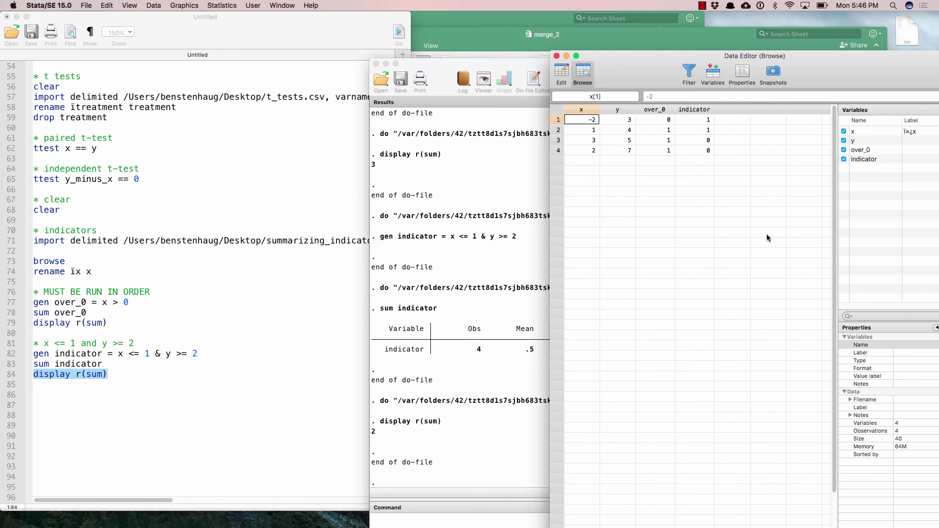
click(702, 5)
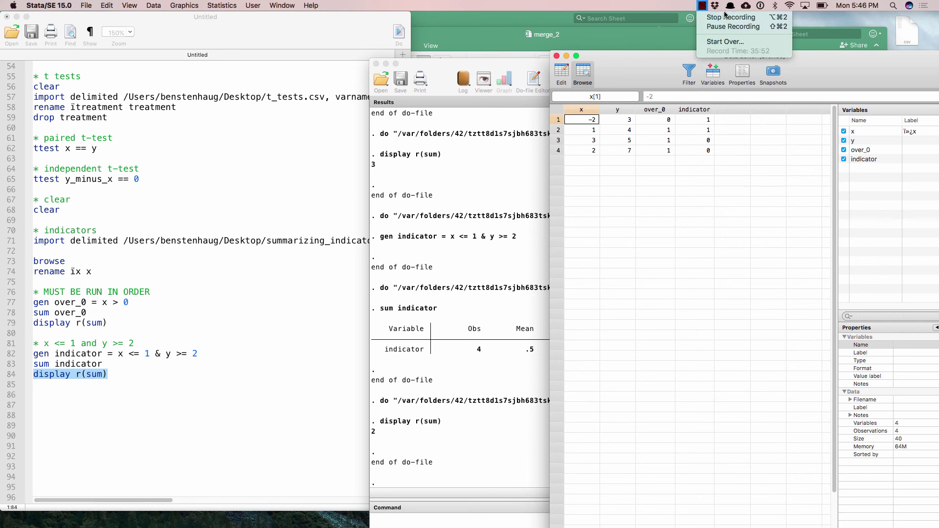